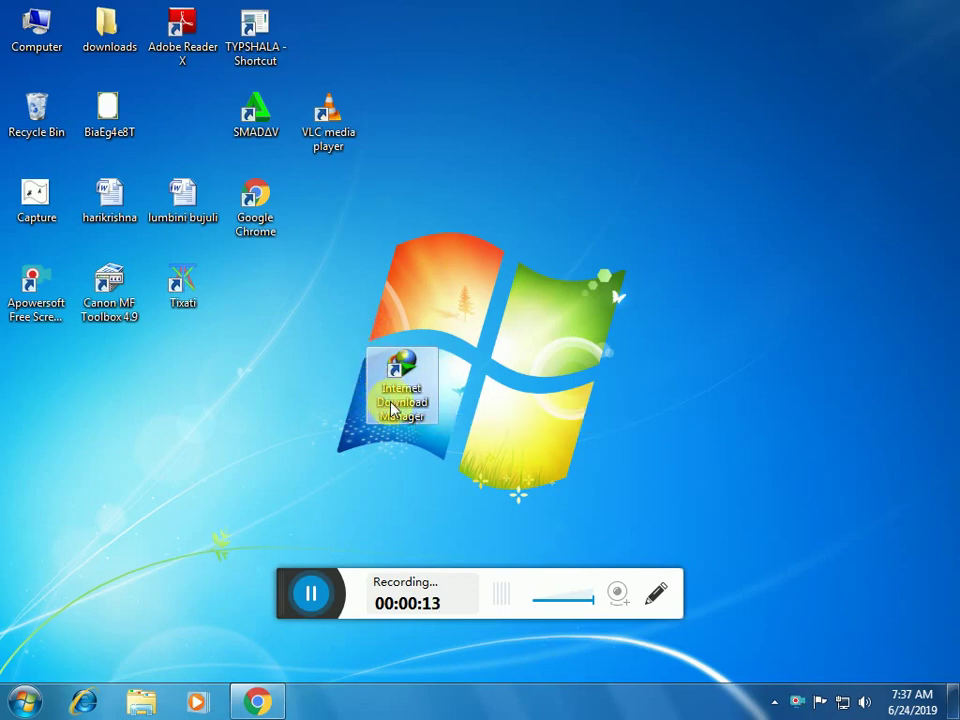
click(399, 404)
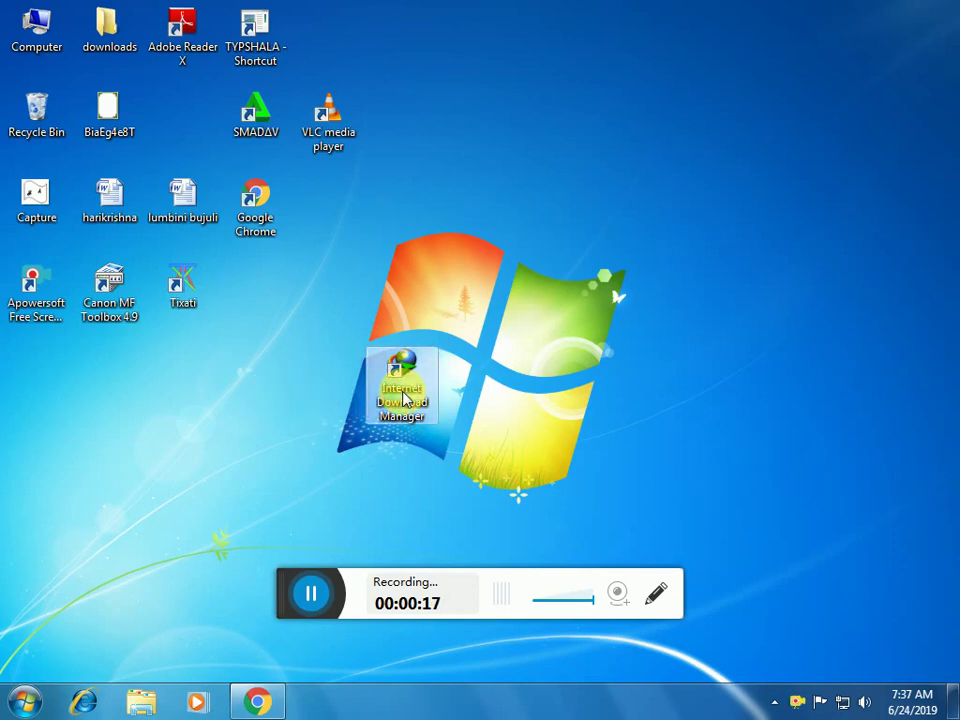
click(397, 370)
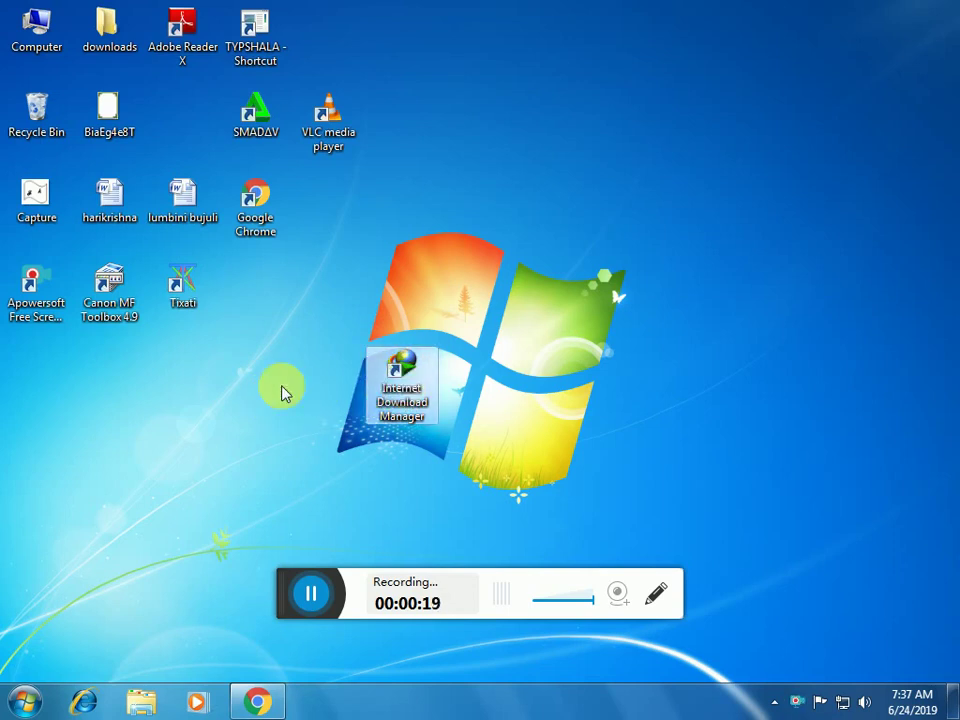
click(405, 381)
click(278, 392)
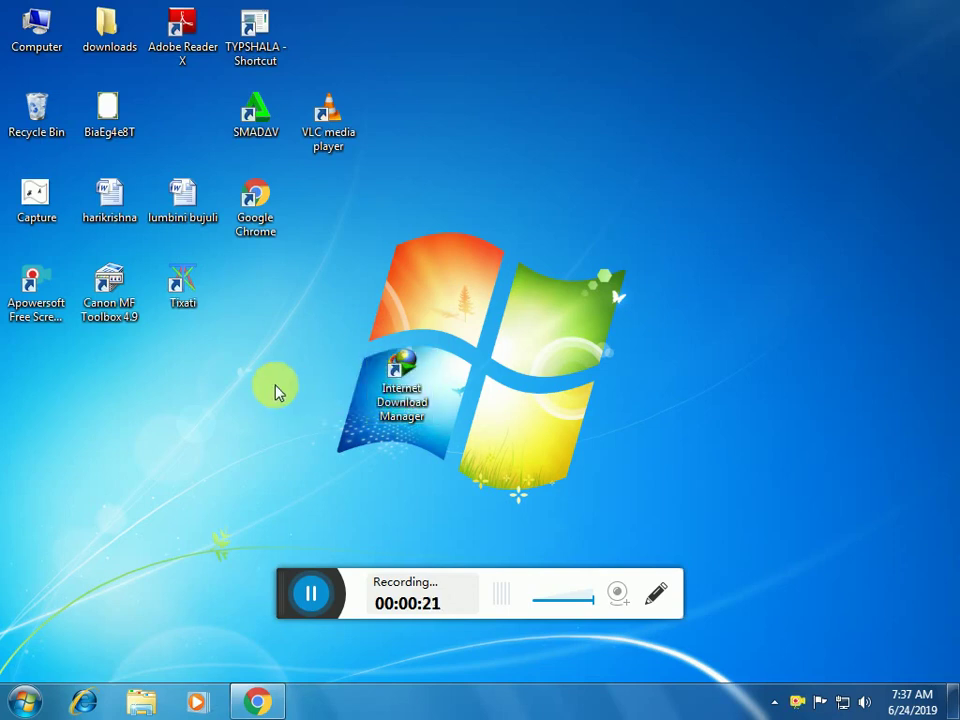
click(405, 390)
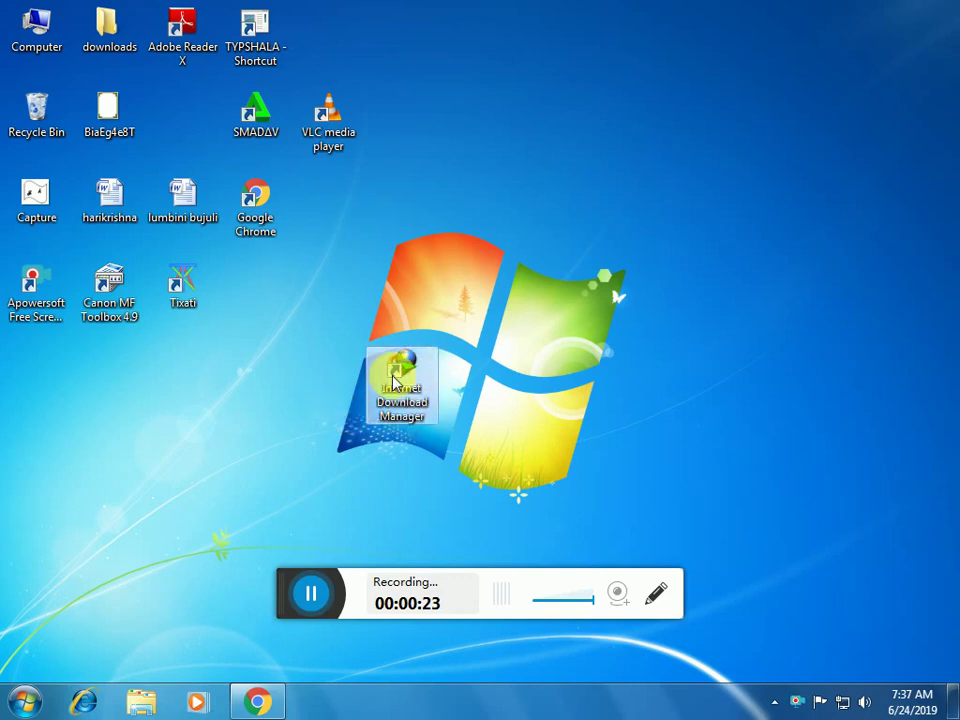
click(403, 383)
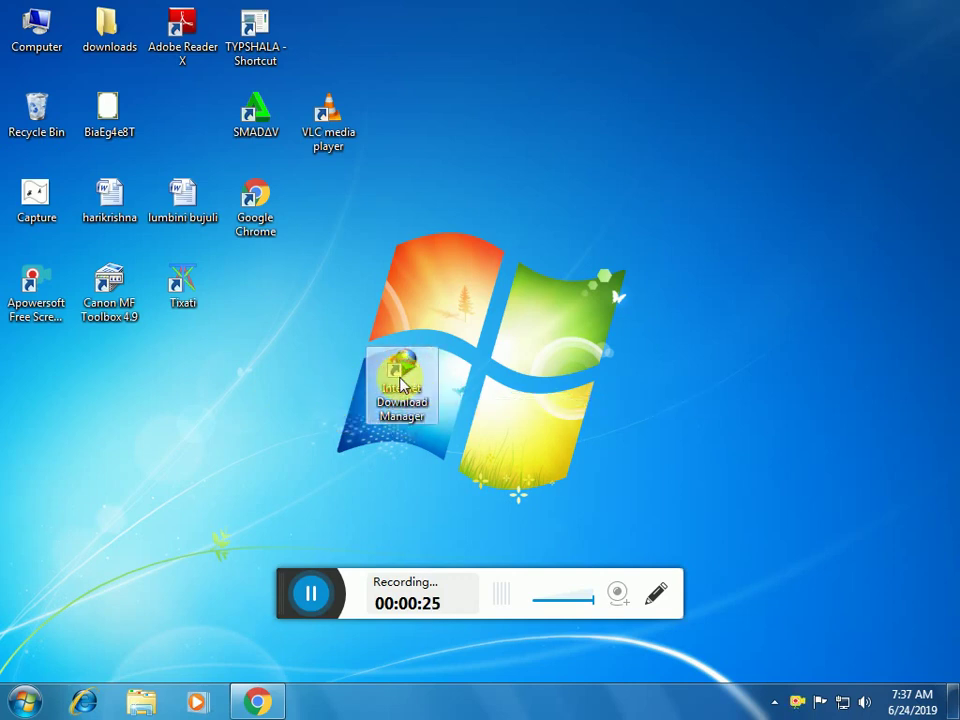
click(253, 521)
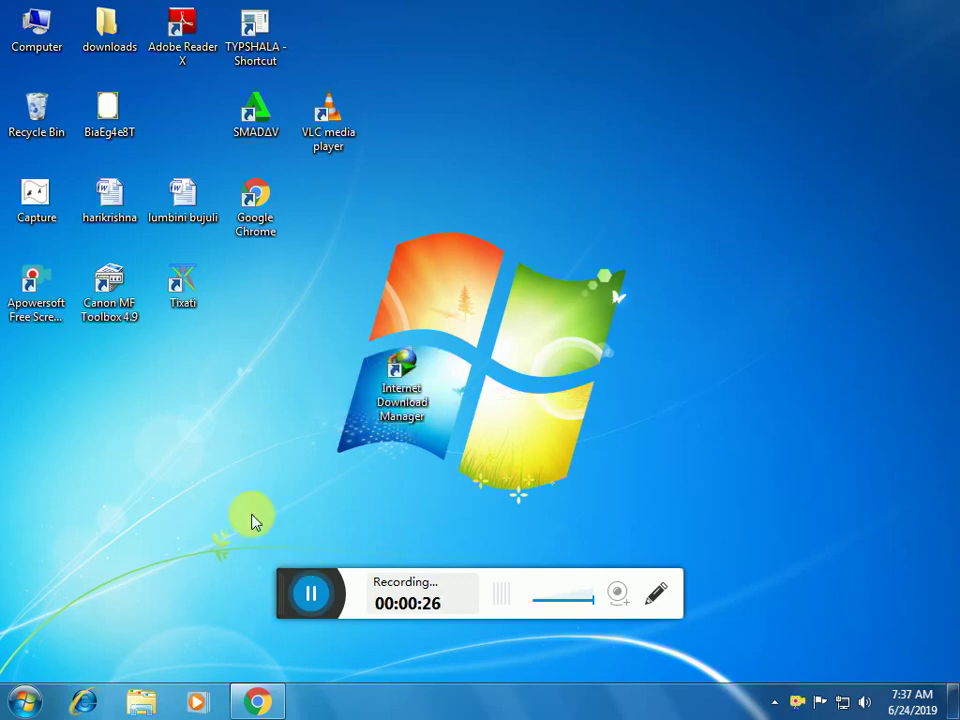
click(282, 600)
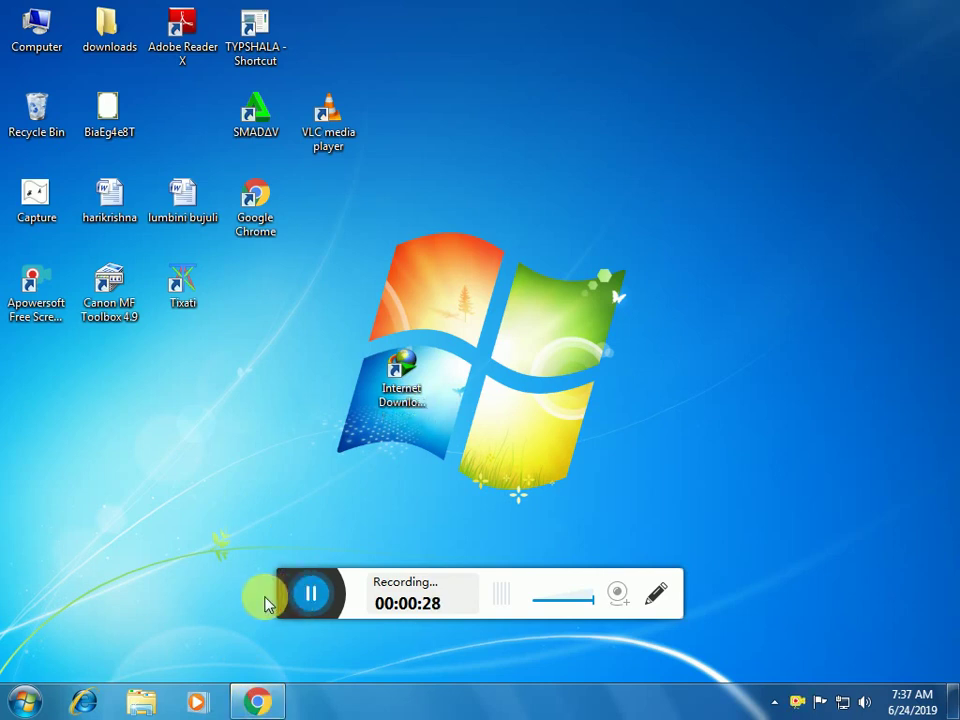
Switch to Google Chrome and search Google for "idm download crack"
click(252, 703)
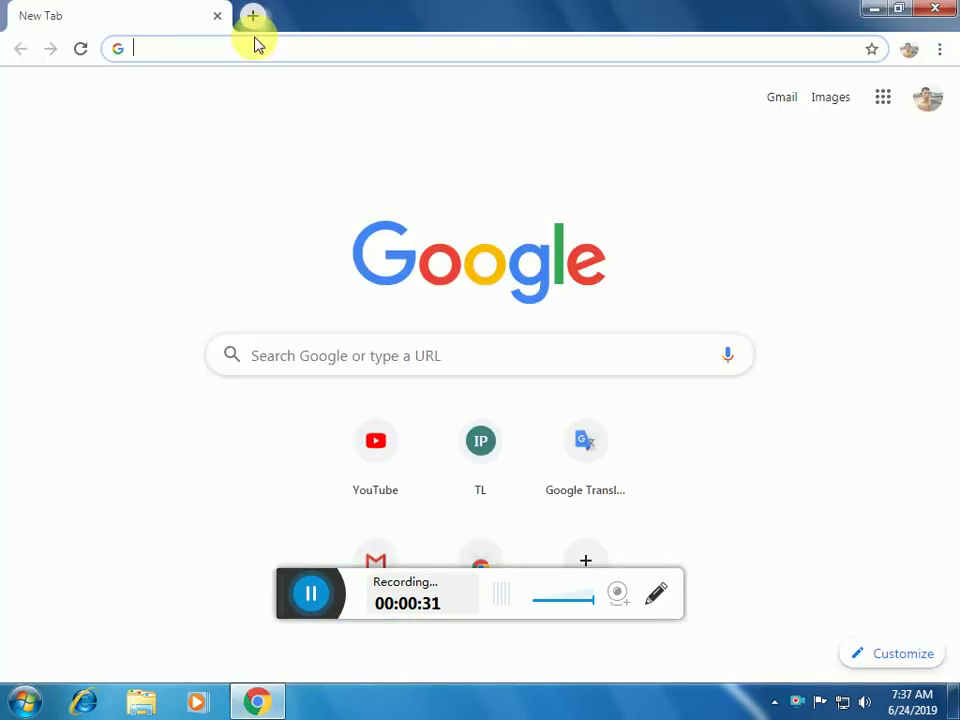
text(id)
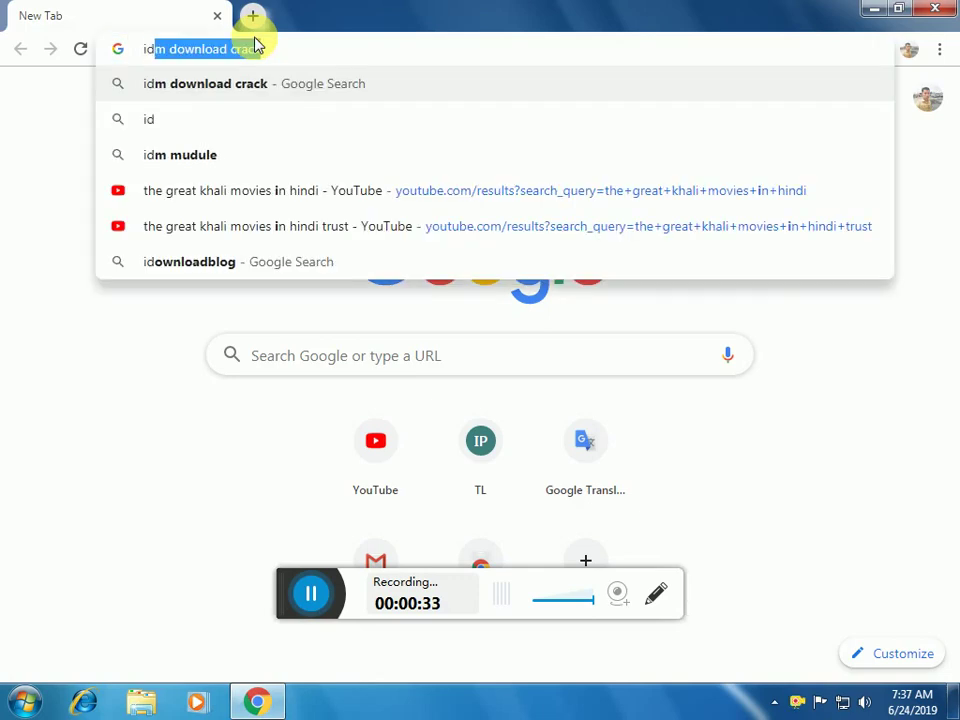
text(m)
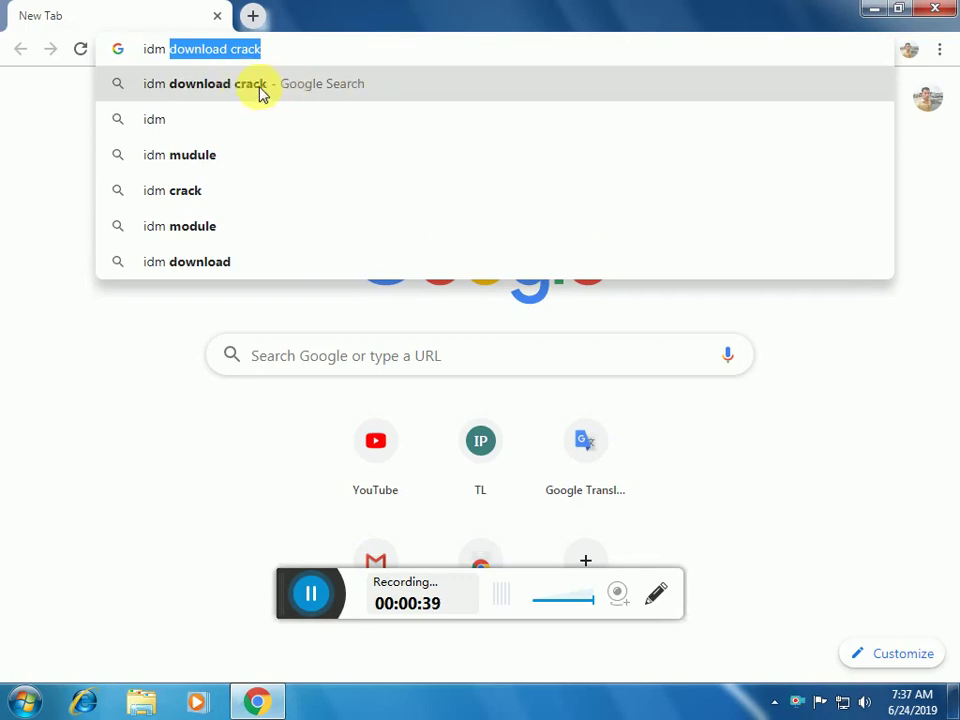
click(262, 93)
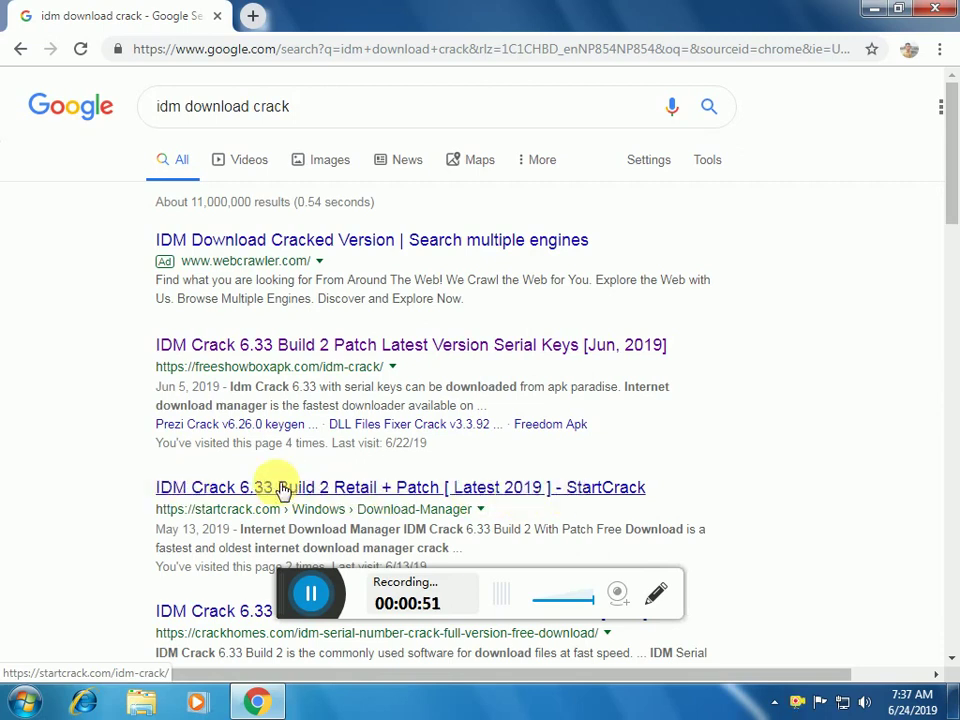
Open the StartCrack search result for IDM Crack 6.33 Build 2 and find the download links on its page
click(228, 488)
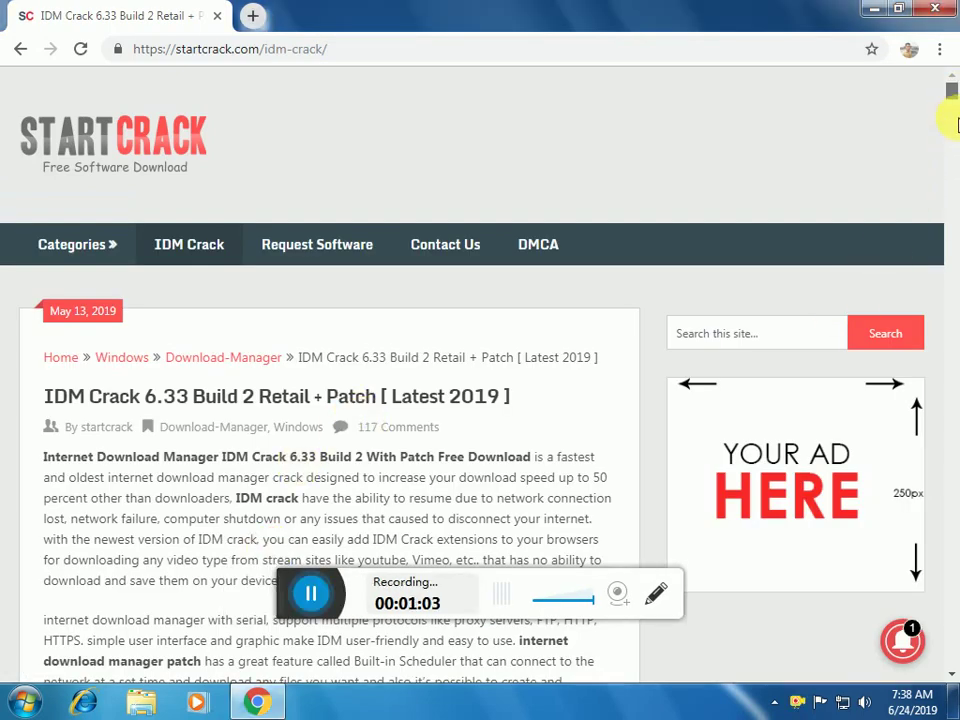
drag(952, 122, 938, 292)
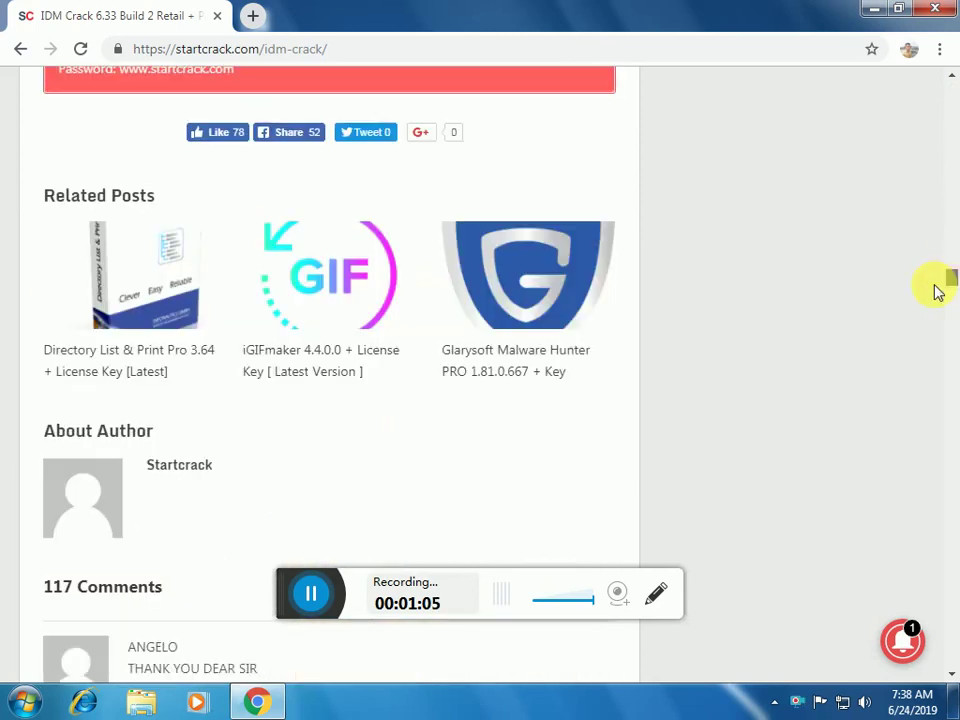
scroll(426, 431, down, 7)
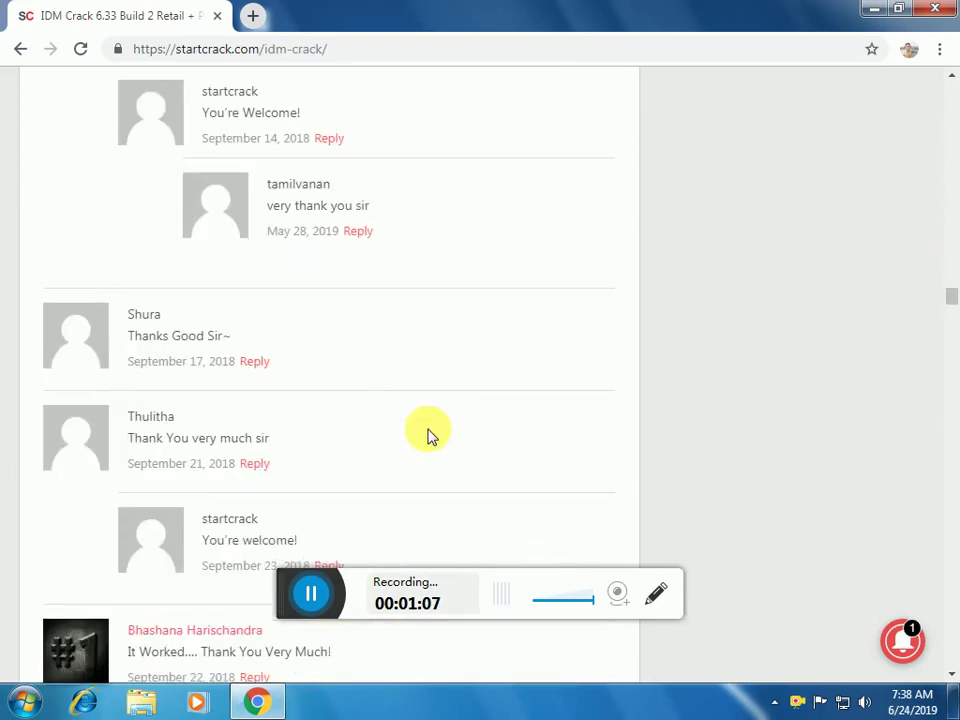
scroll(426, 436, down, 10)
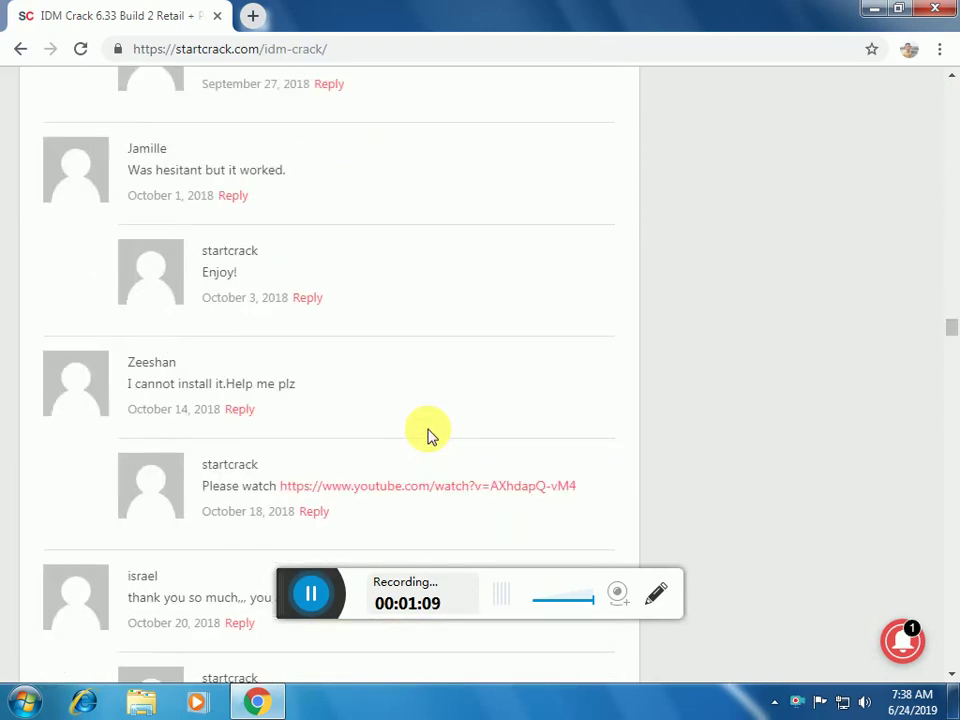
scroll(426, 436, up, 5)
scroll(426, 436, up, 10)
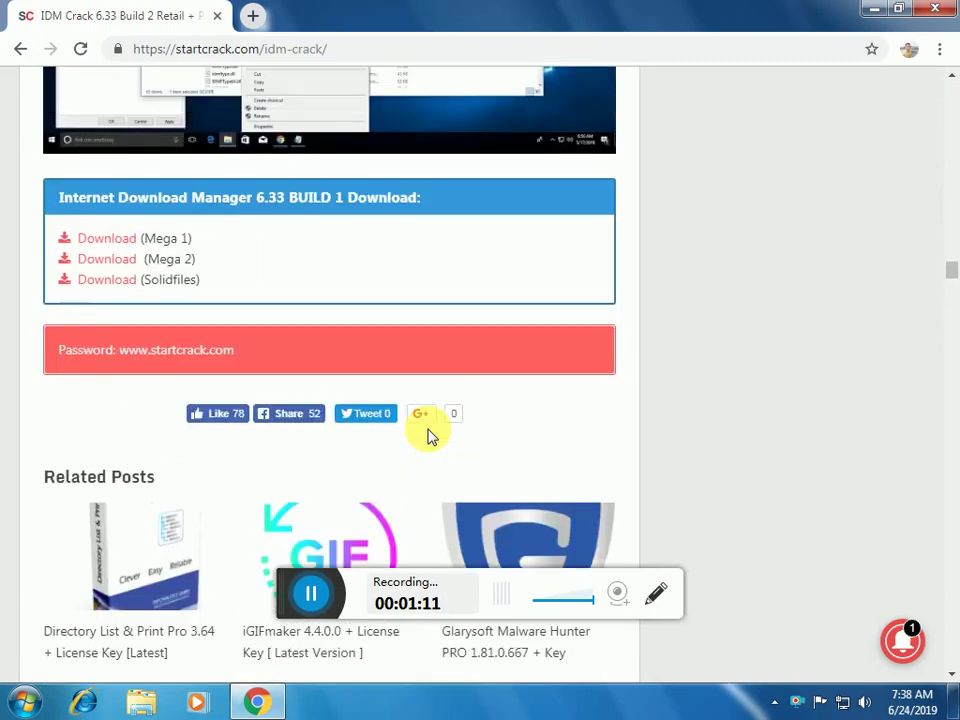
scroll(426, 436, up, 1)
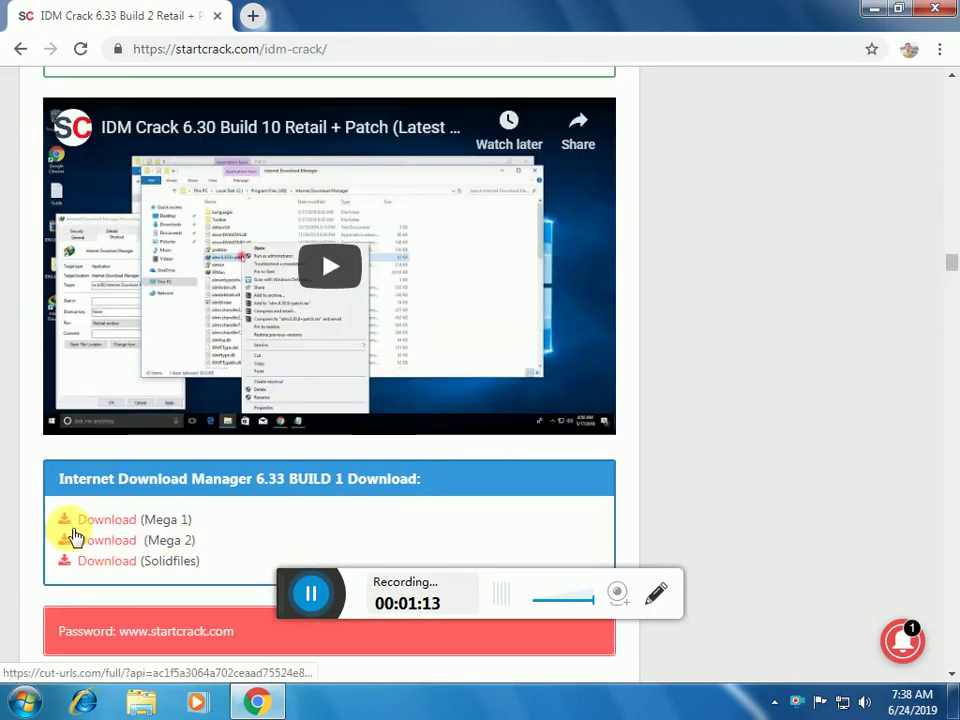
Try the Solidfiles download link for Internet Download Manager 6.33, and close the tab it opens
click(114, 566)
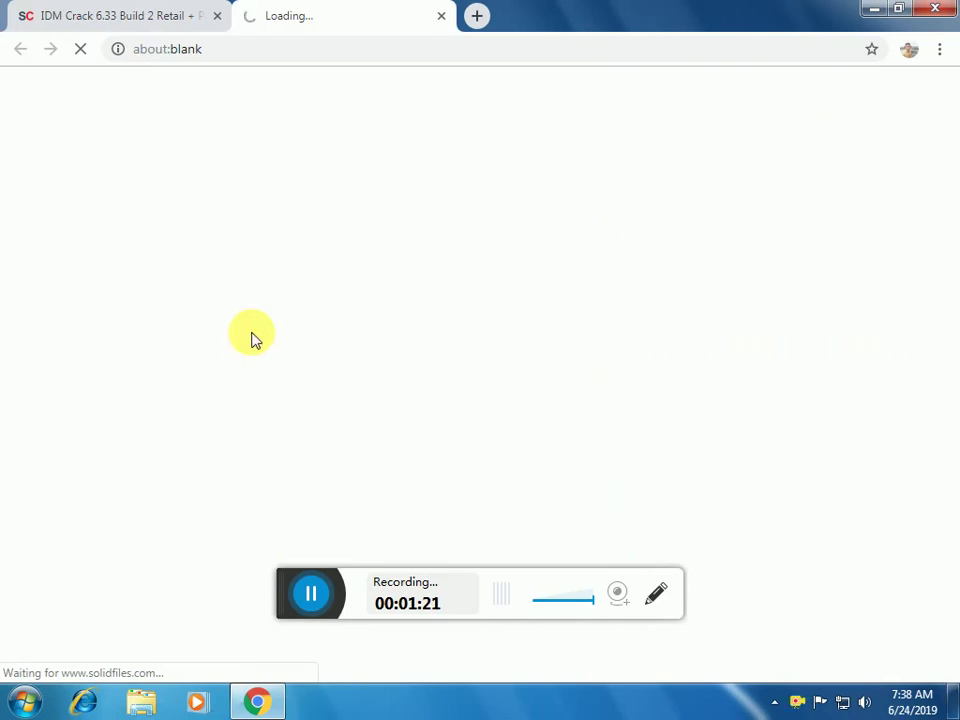
click(313, 597)
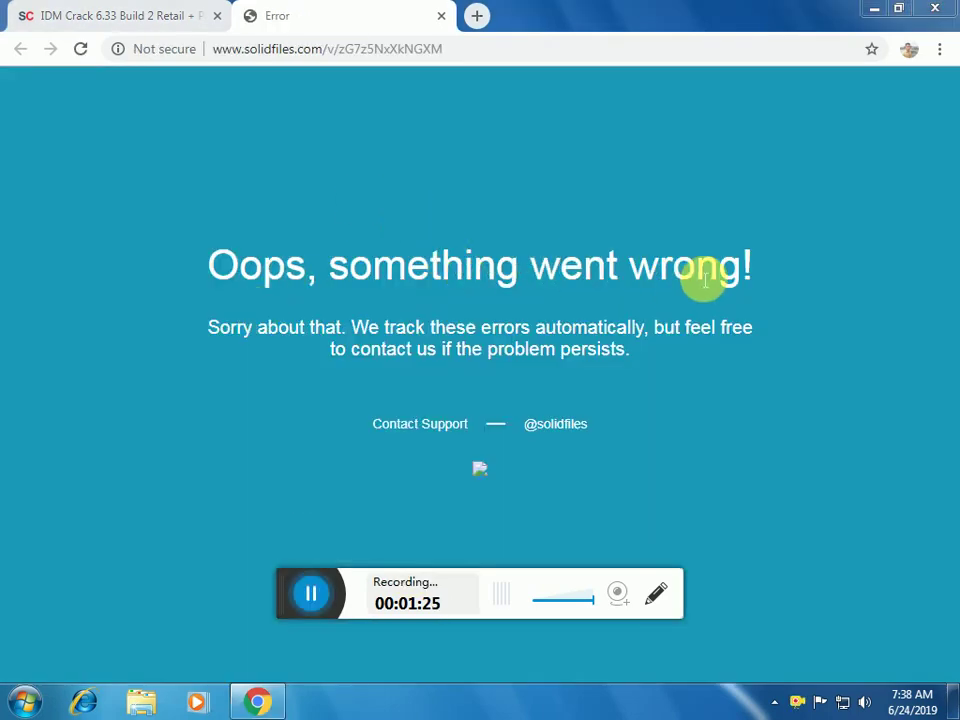
click(442, 16)
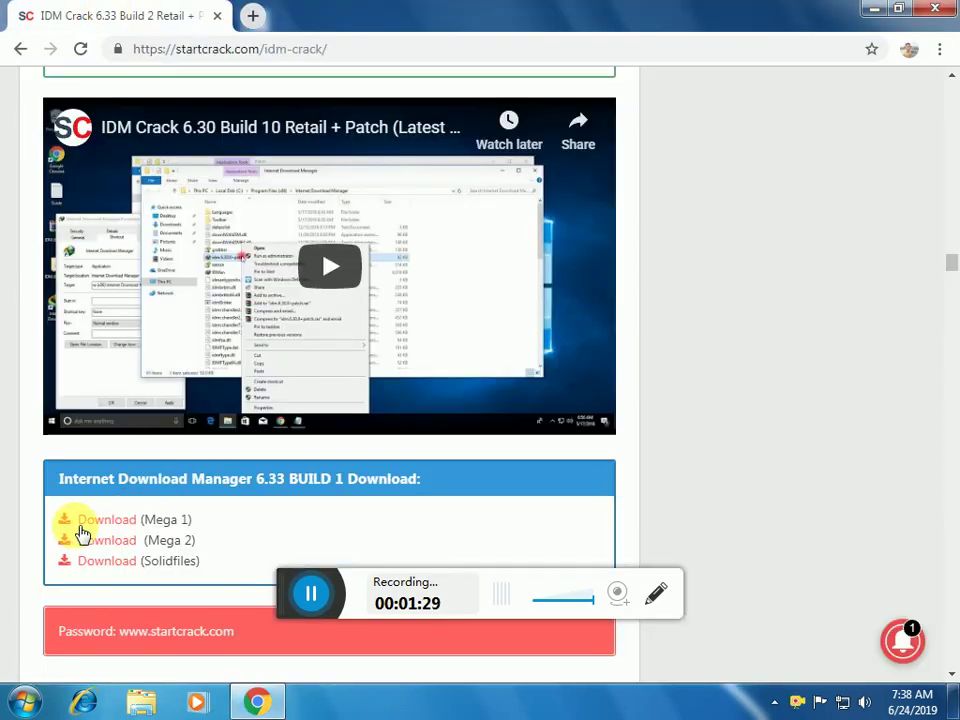
Try the Mega 1 download link twice, closing the link-shortener tab each time
click(82, 528)
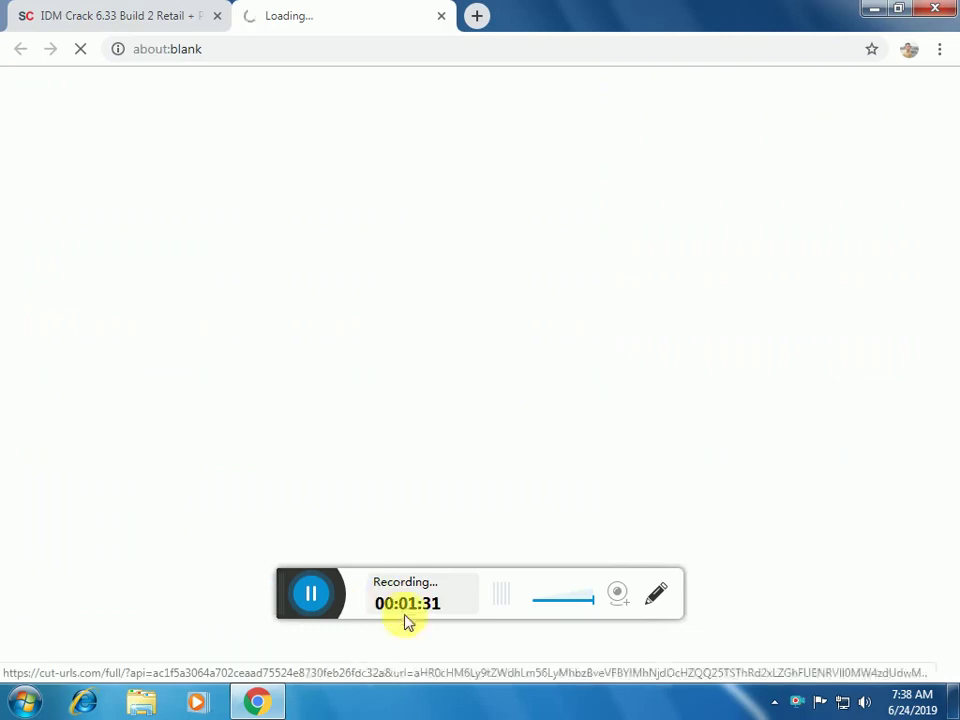
click(313, 594)
click(310, 594)
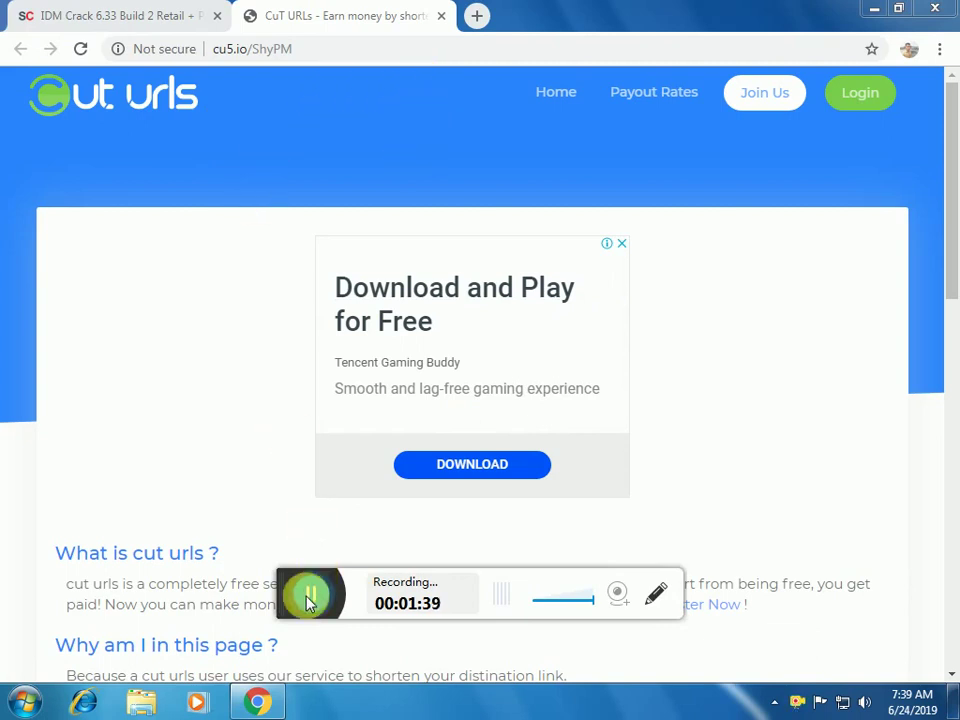
click(441, 16)
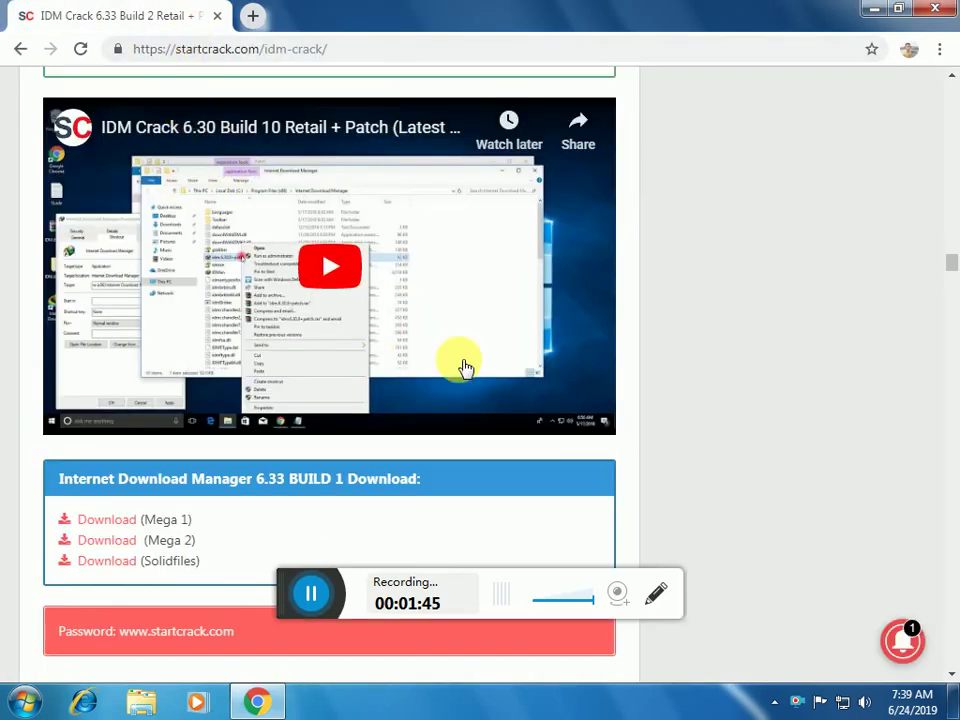
scroll(156, 561, down, 1)
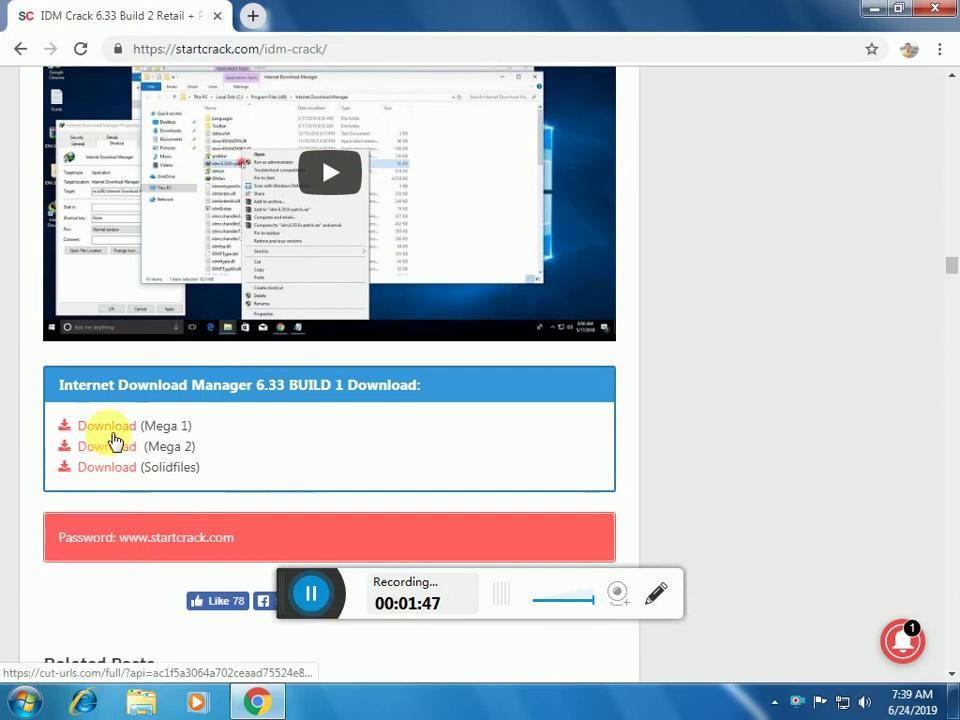
click(64, 426)
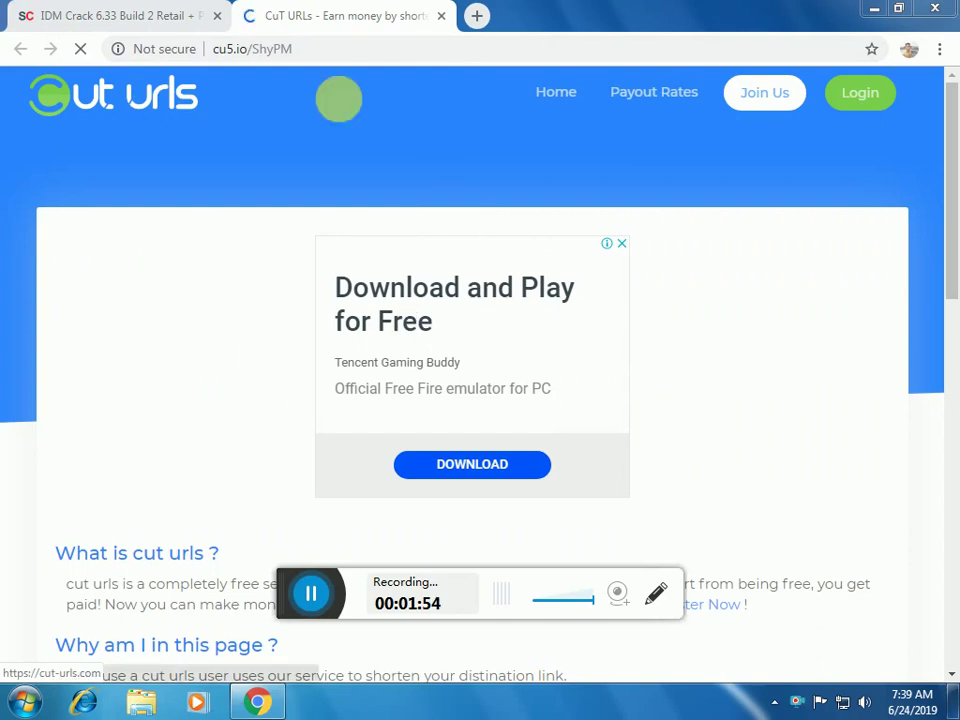
click(443, 16)
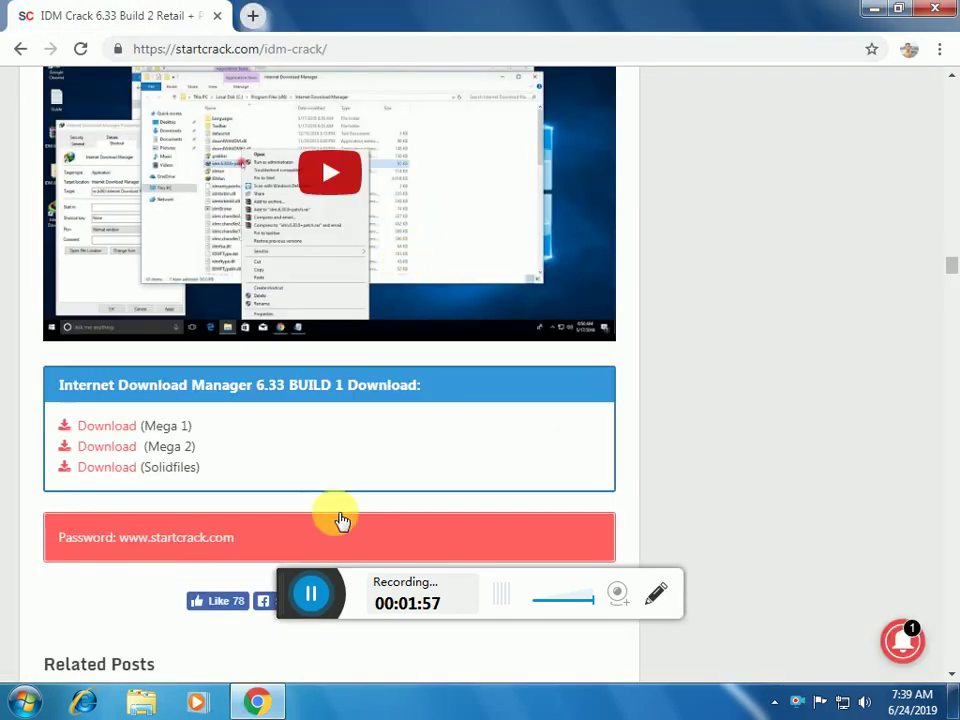
Retry the Solidfiles download link and return to the StartCrack page by closing its tab
scroll(220, 420, down, 3)
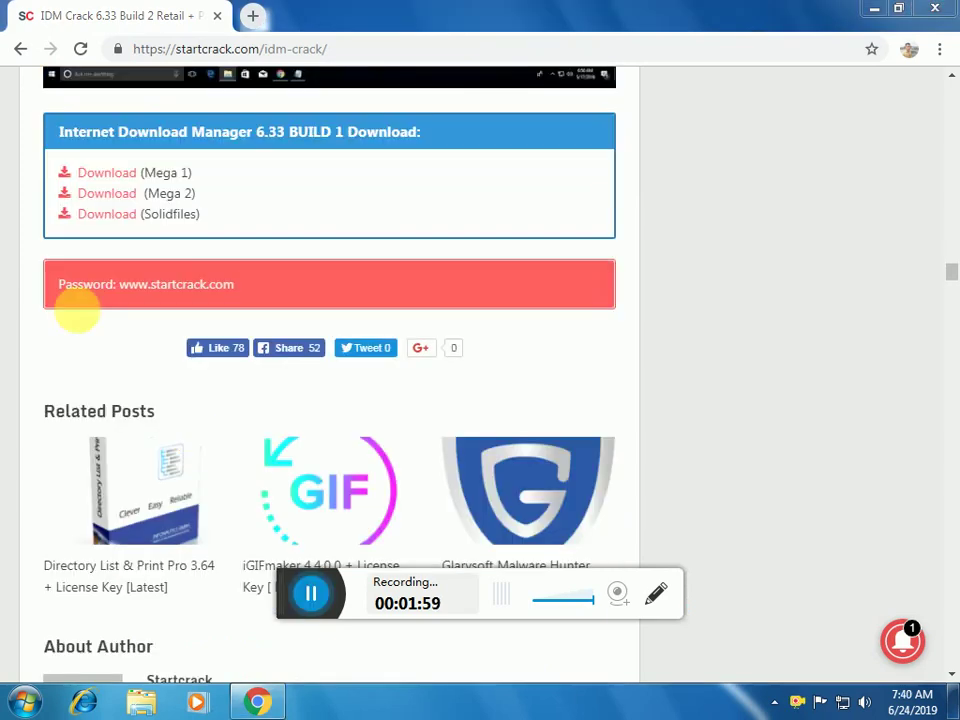
click(70, 214)
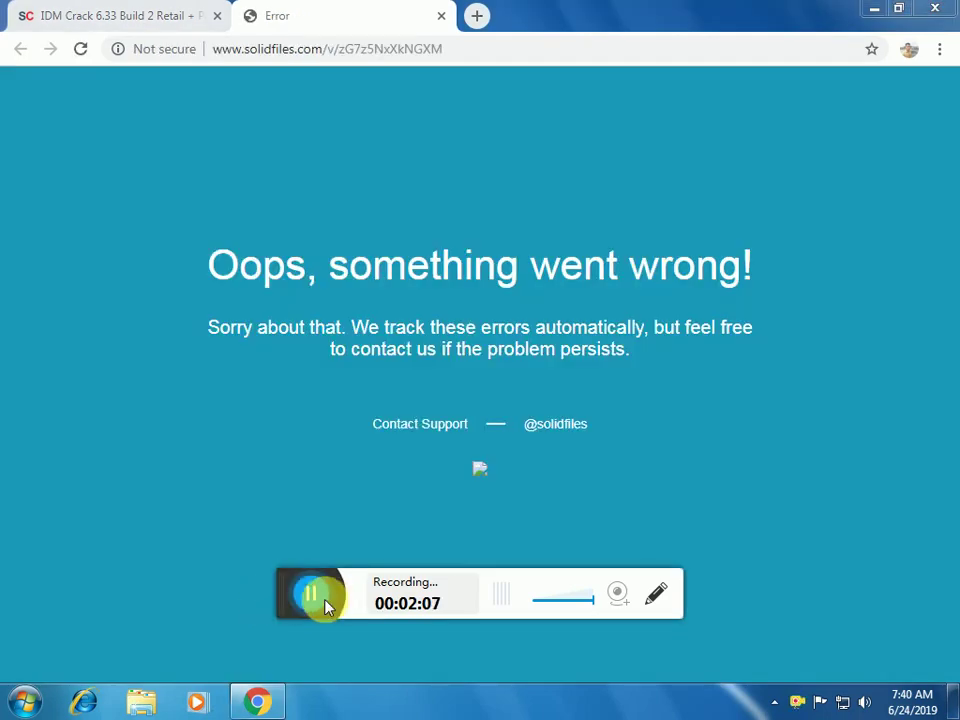
click(312, 596)
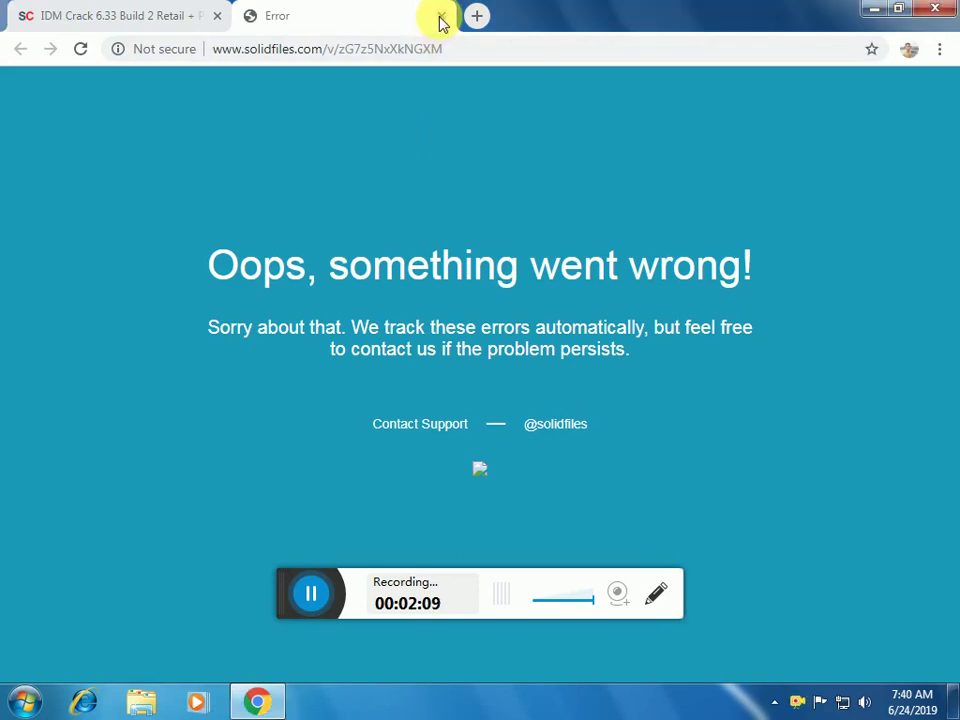
click(441, 17)
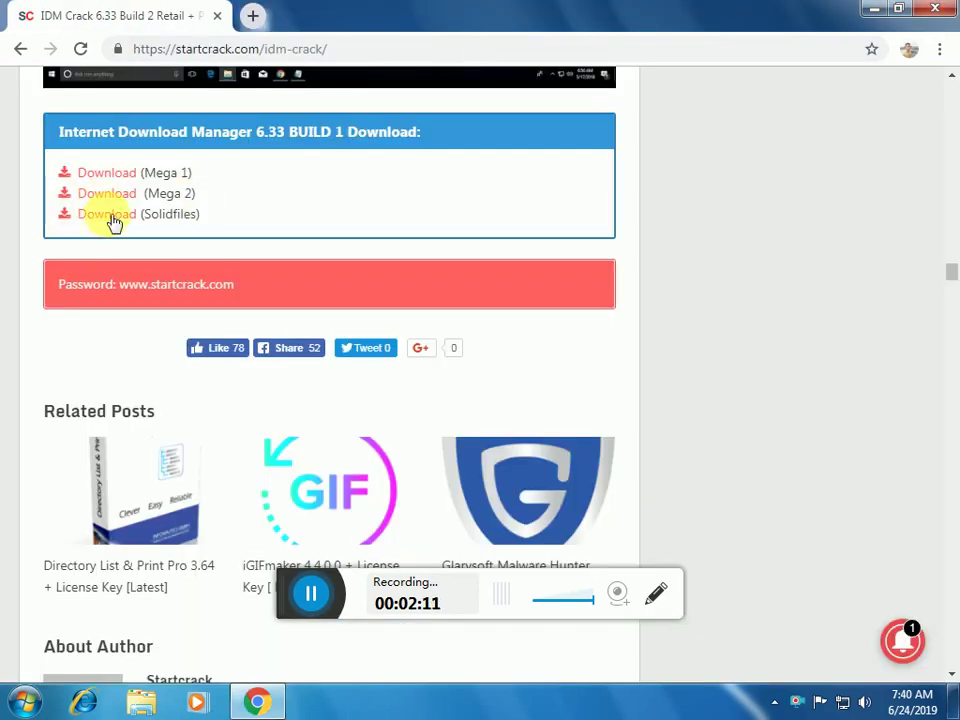
Open the Solidfiles link on the StartCrack page and download the Internet Download Manager 6.33 Build 2 zip file
click(311, 594)
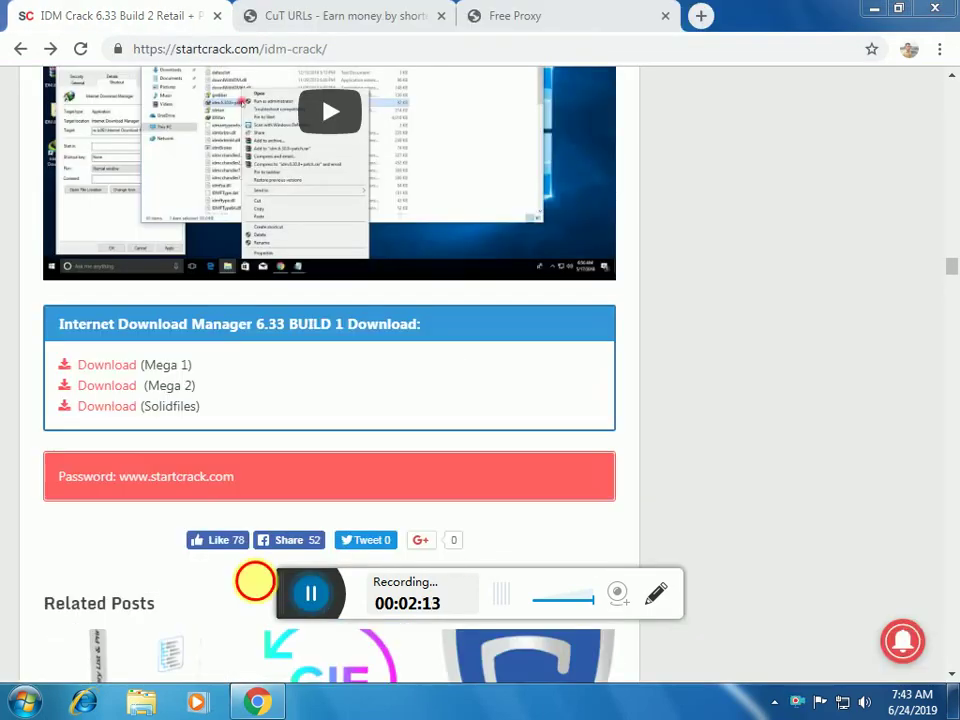
click(102, 408)
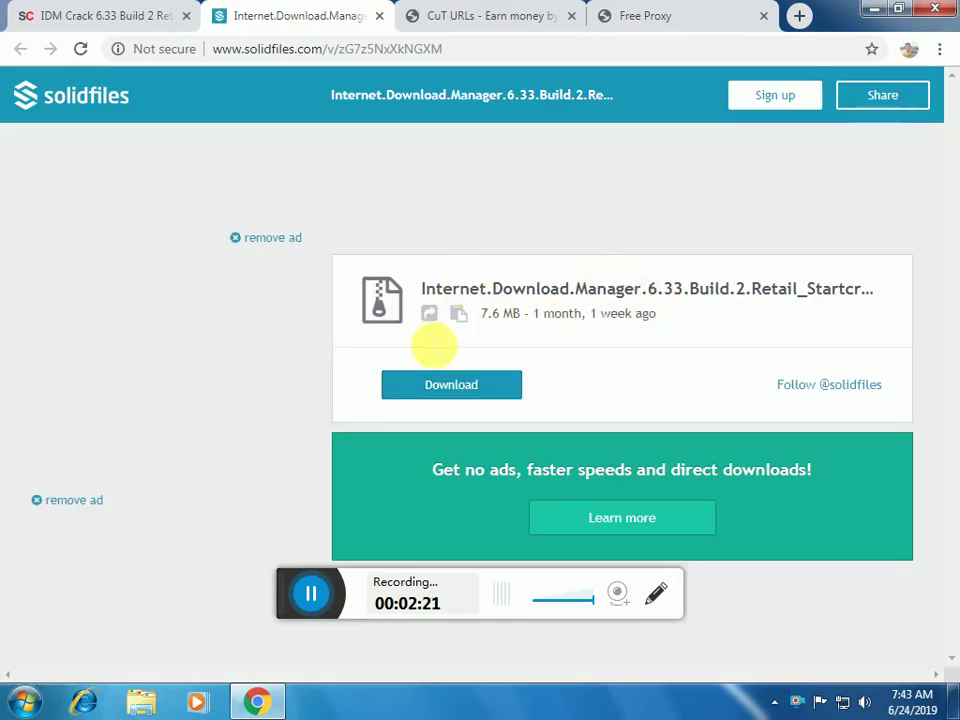
click(386, 386)
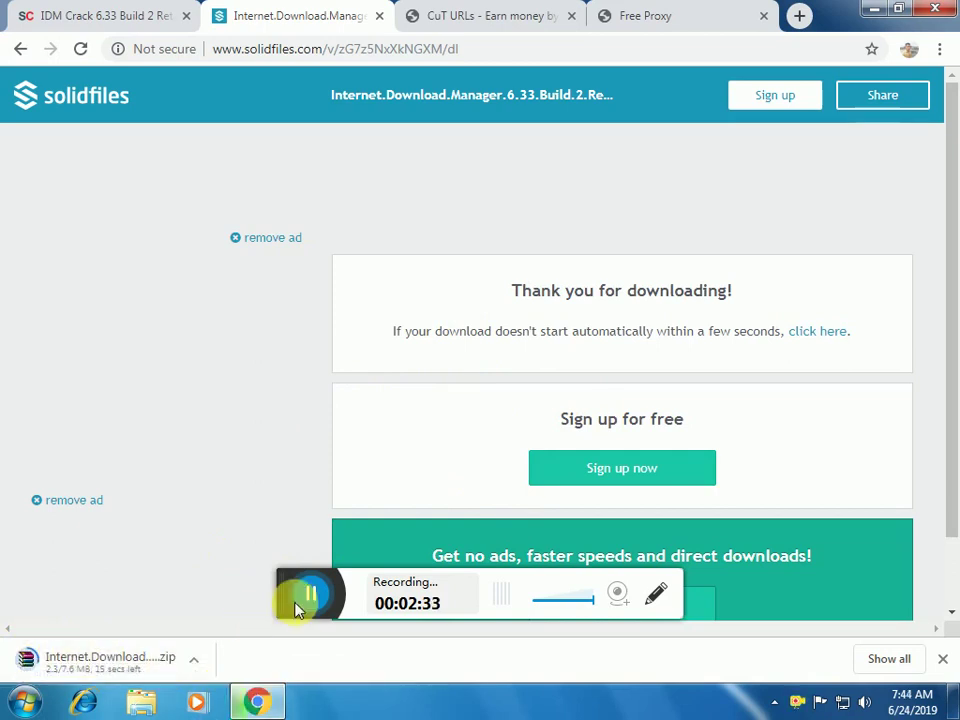
click(255, 702)
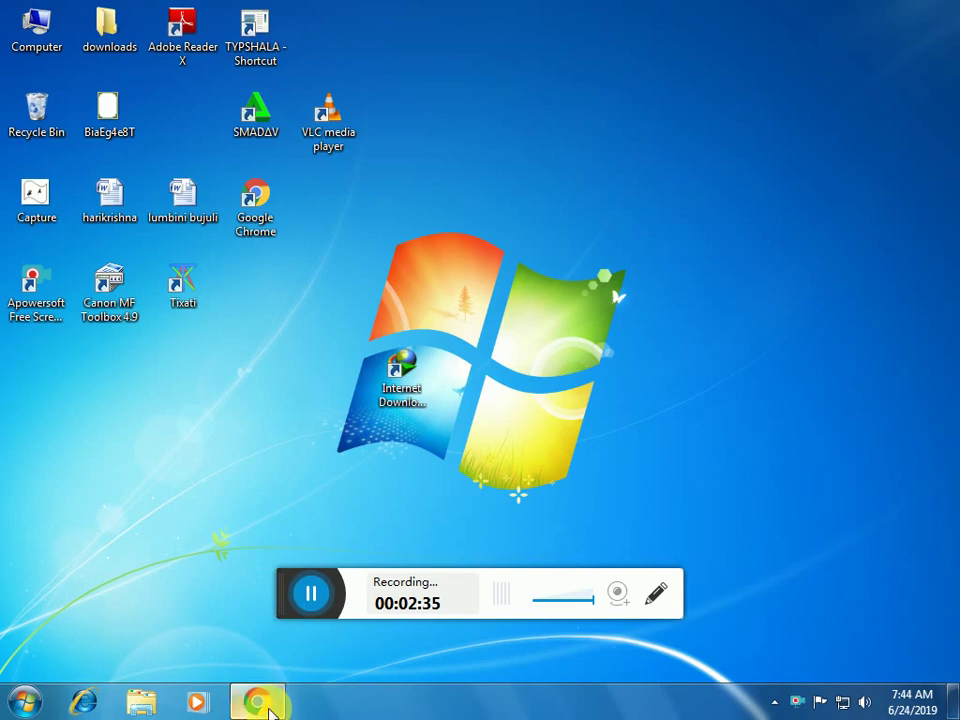
click(259, 703)
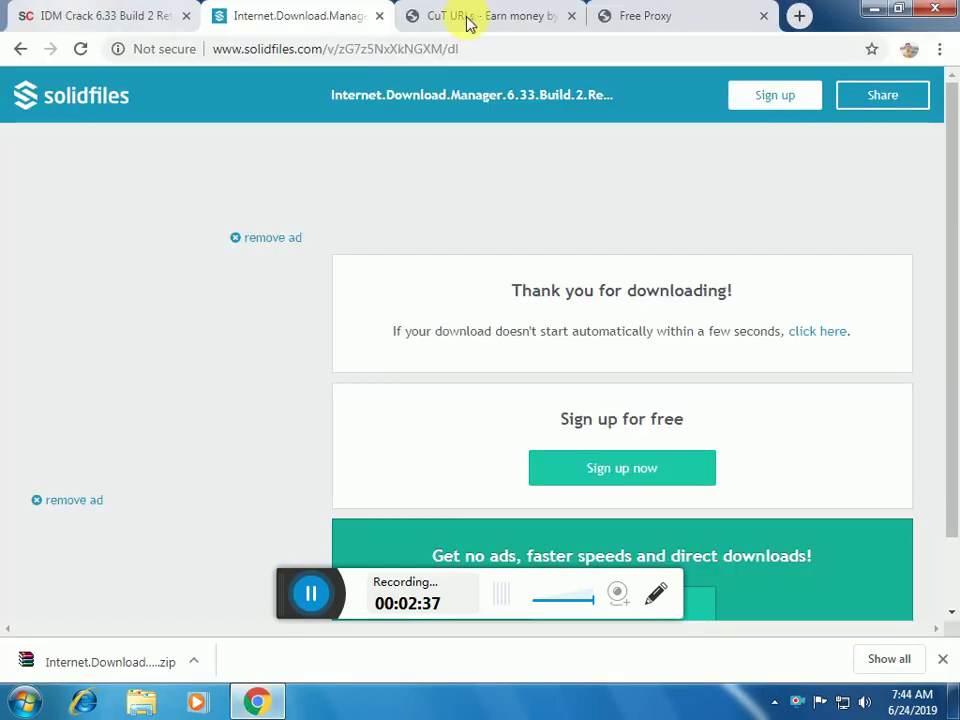
Open YouTube in a new browser tab, start the ROSE Nepali full movie and pause it to examine the video page
click(800, 16)
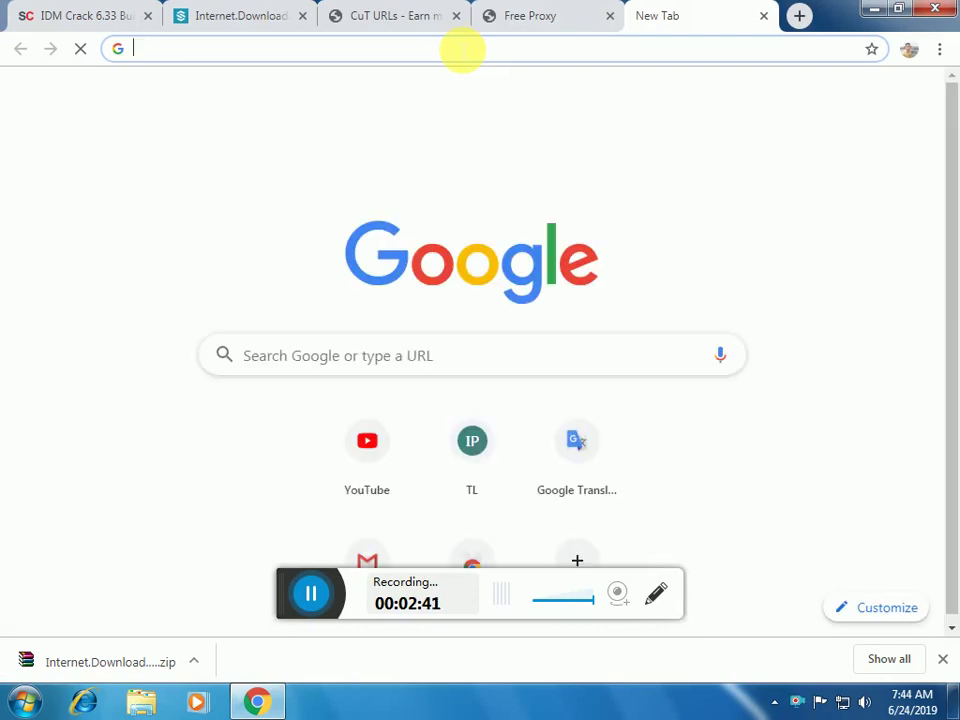
text(y)
key(Return)
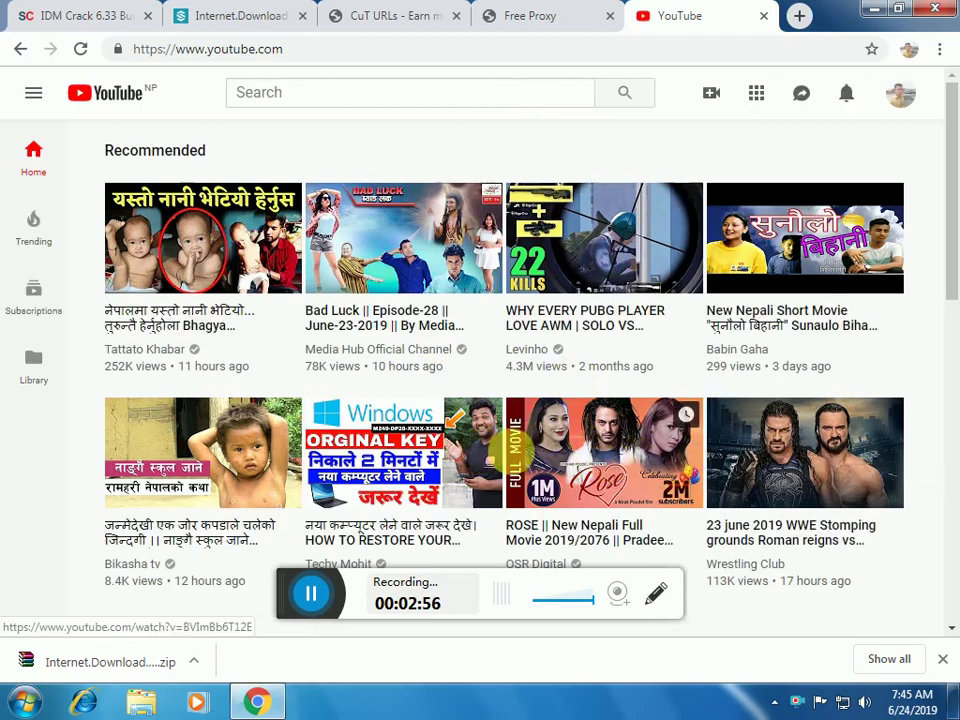
click(609, 446)
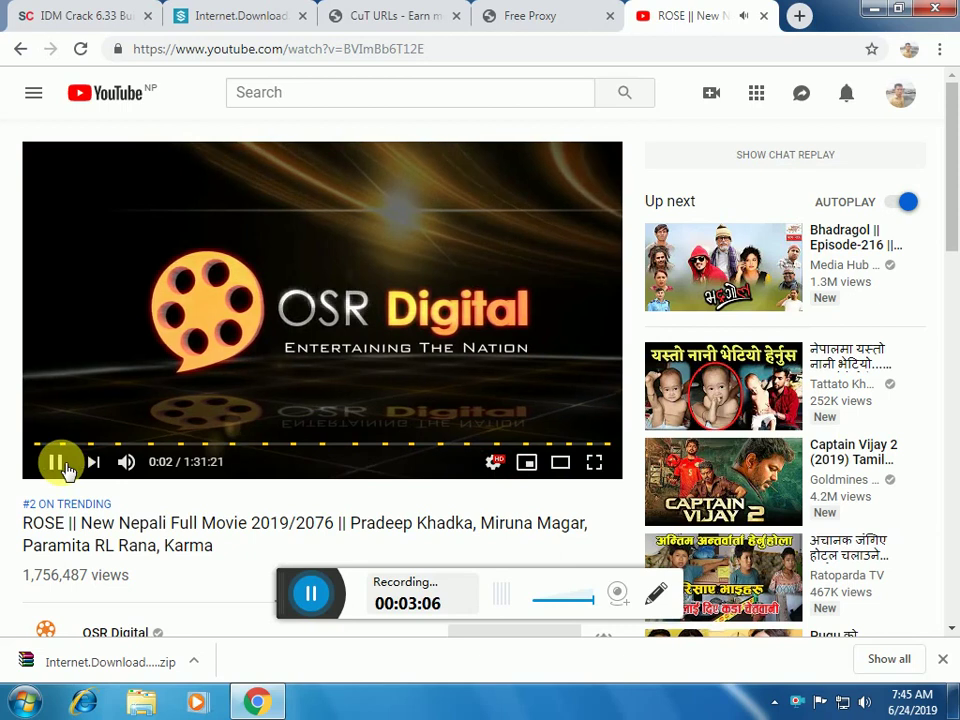
click(338, 340)
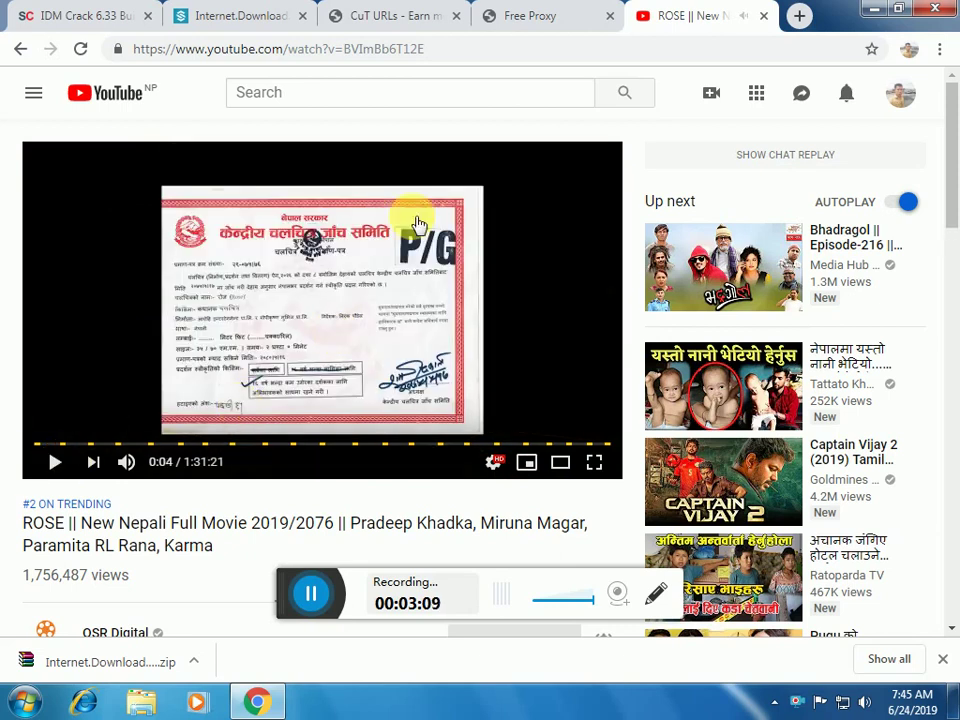
scroll(770, 178, down, 3)
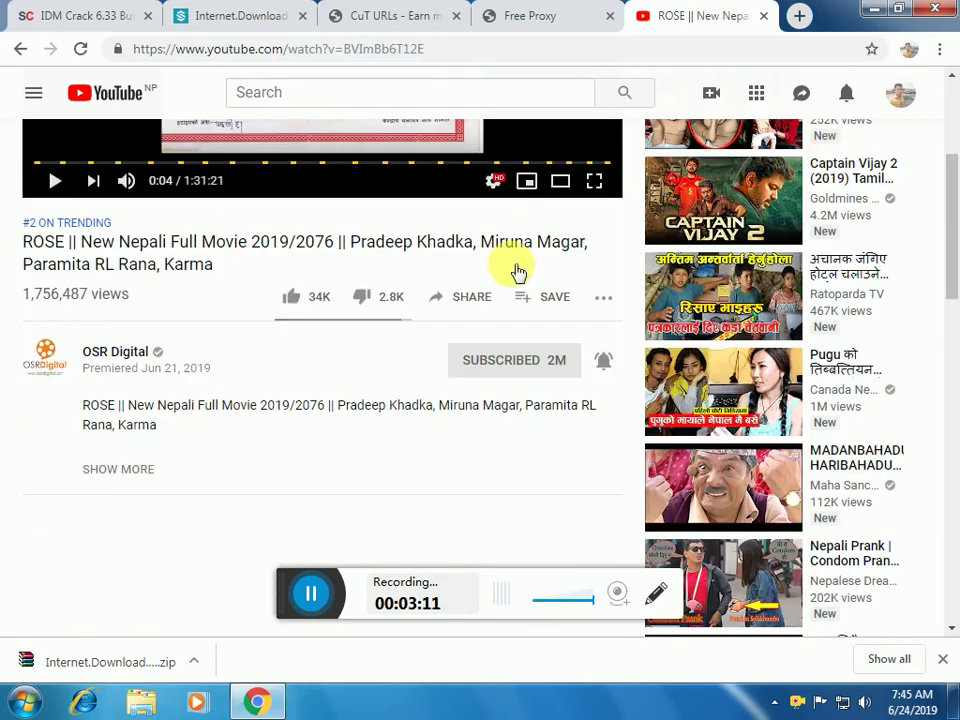
scroll(943, 189, up, 3)
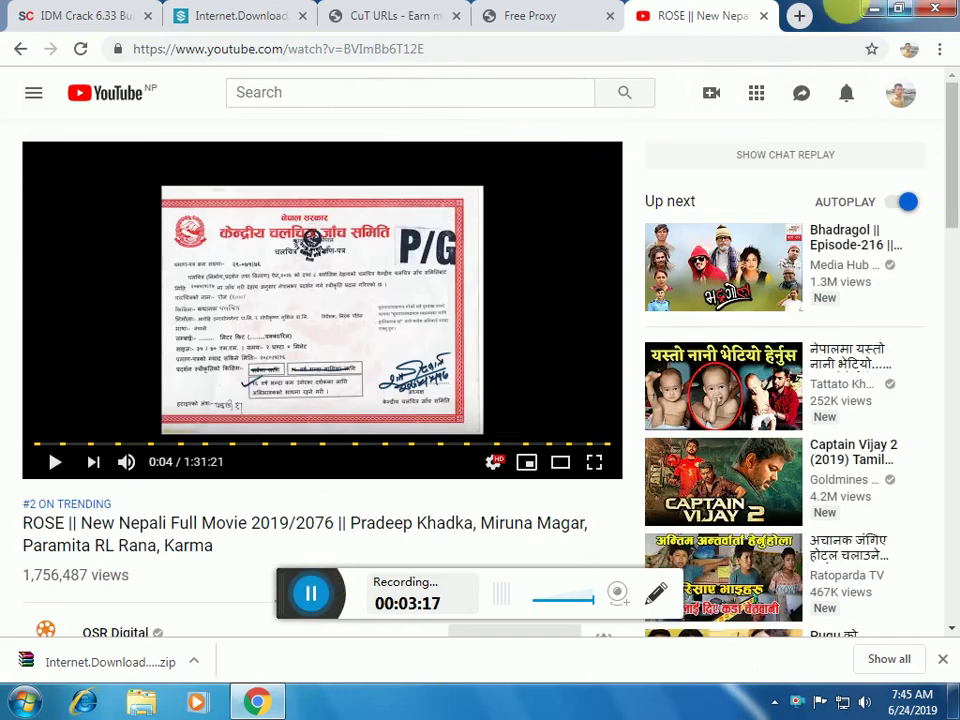
Switch to Windows Explorer and open the Downloads folder, checking the Compressed subfolder and returning to the folder list
click(874, 11)
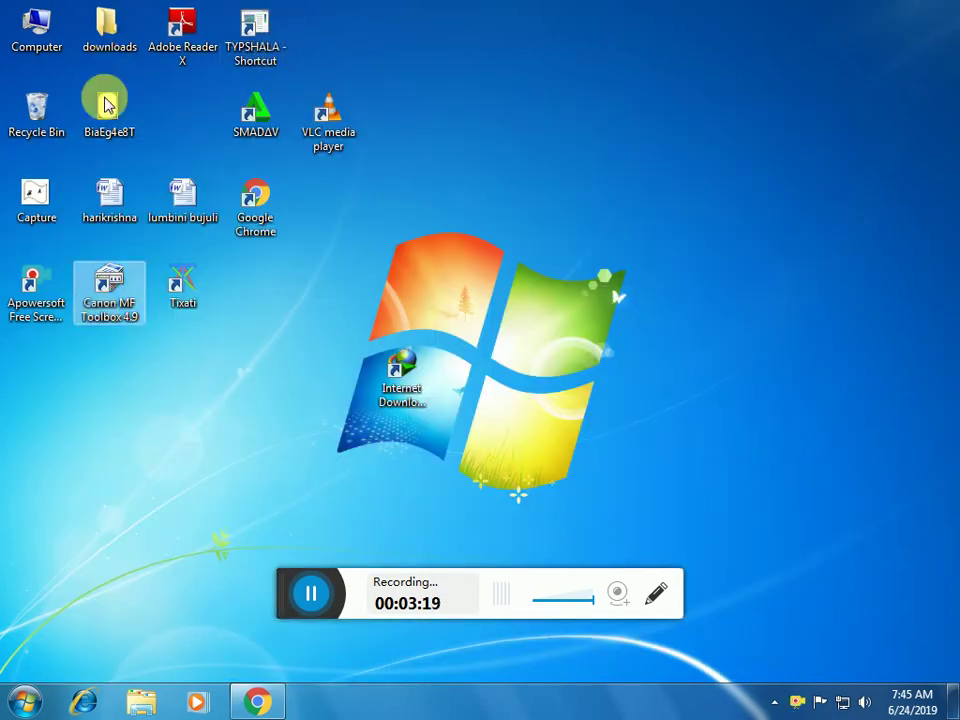
double_click(55, 45)
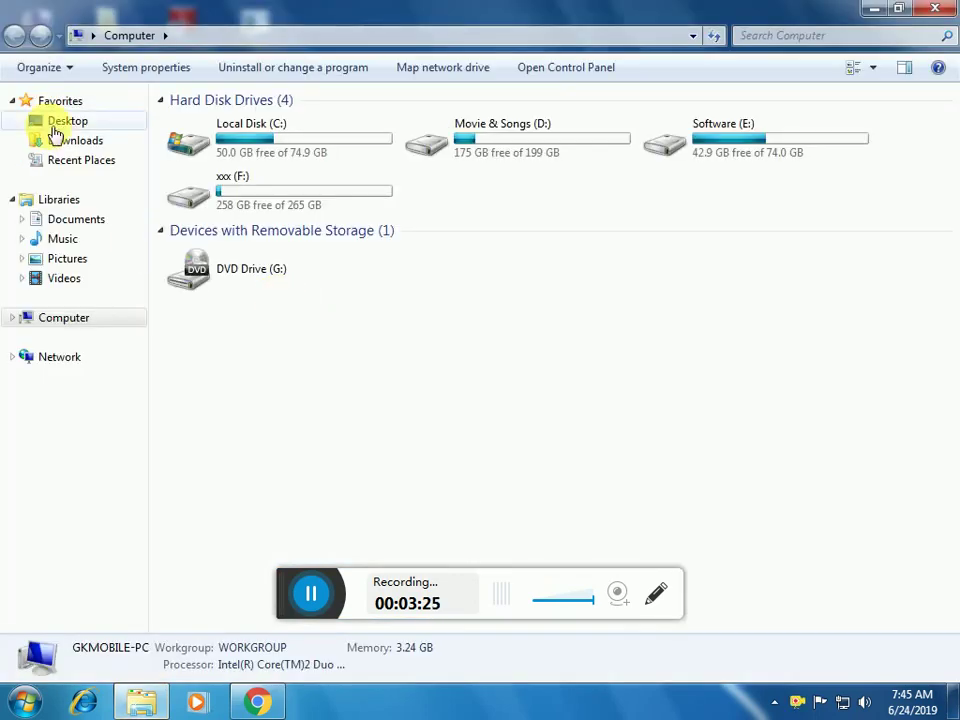
click(81, 144)
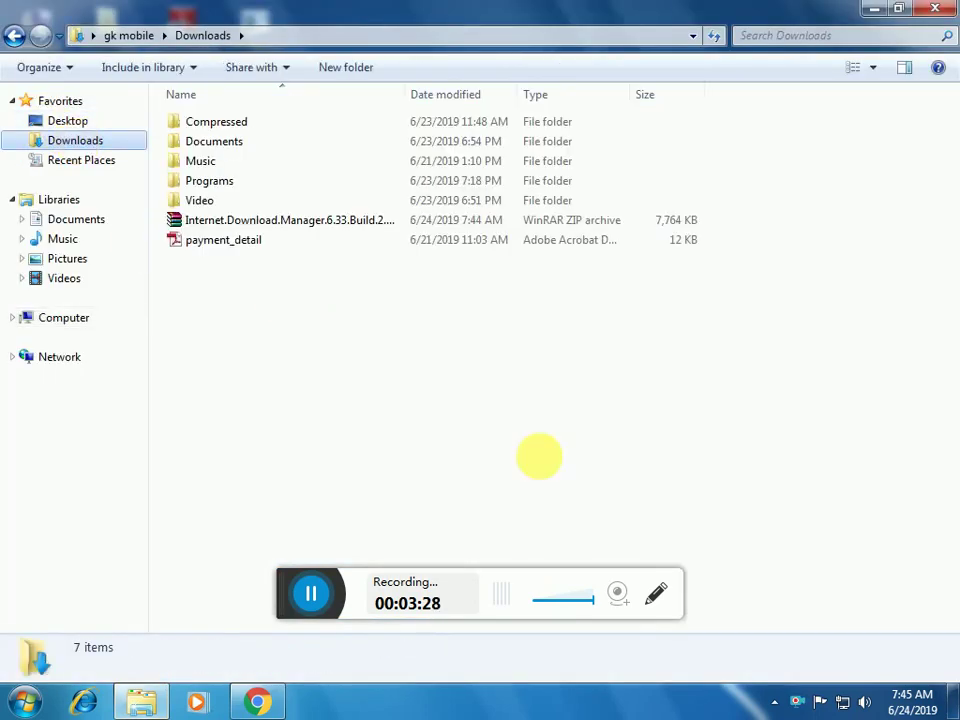
double_click(240, 121)
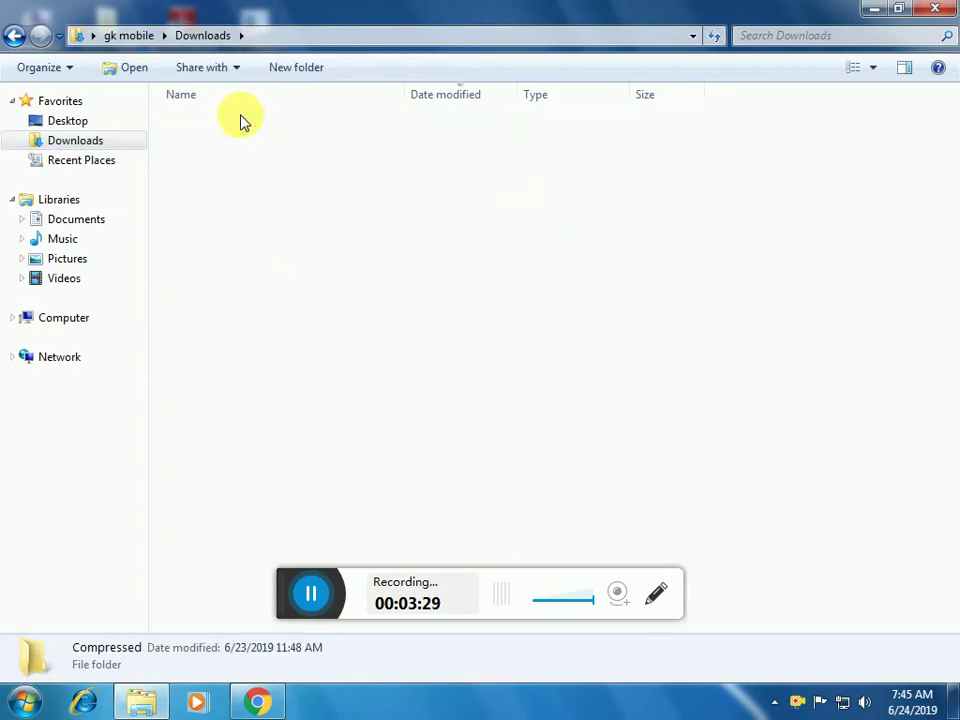
click(13, 40)
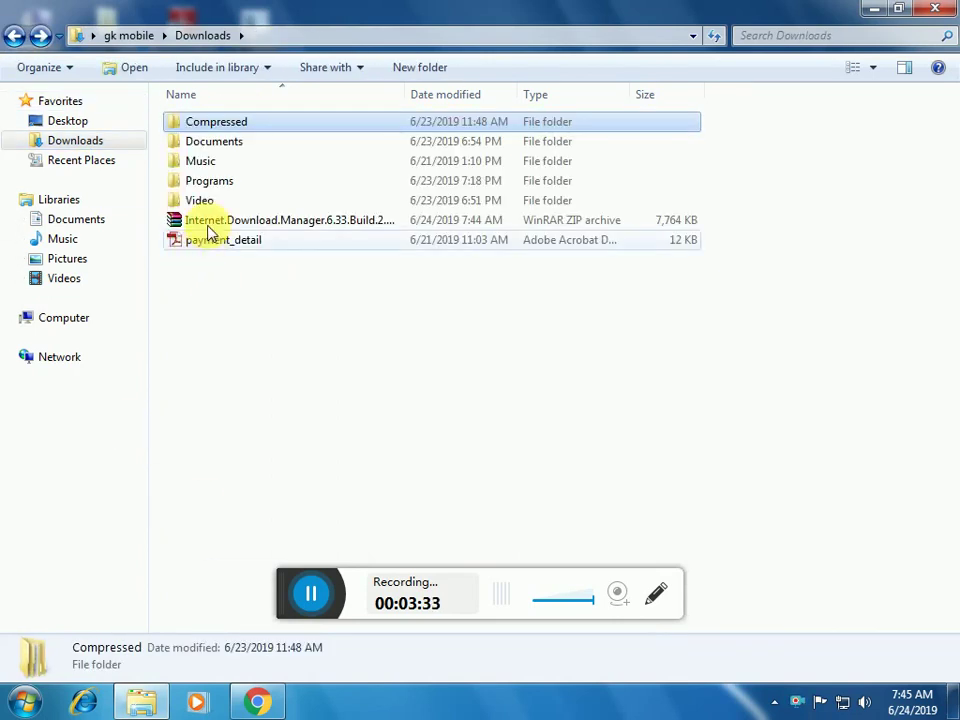
Start extracting the downloaded Internet Download Manager 6.33 Build 2 zip archive with WinRAR's Extract files command, using the default destination
click(208, 222)
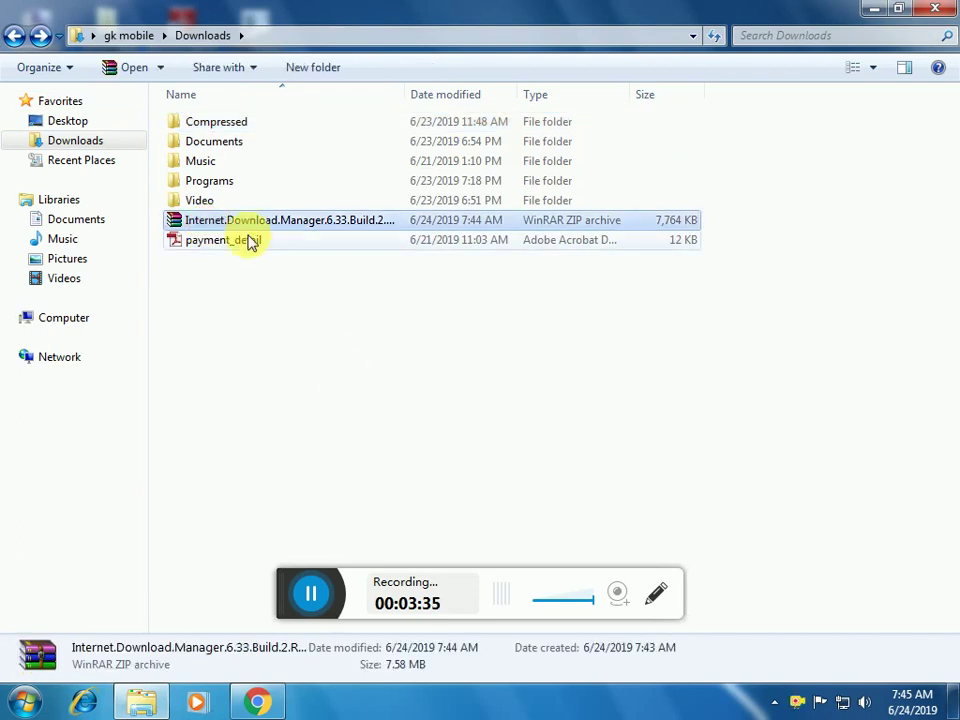
right_click(245, 228)
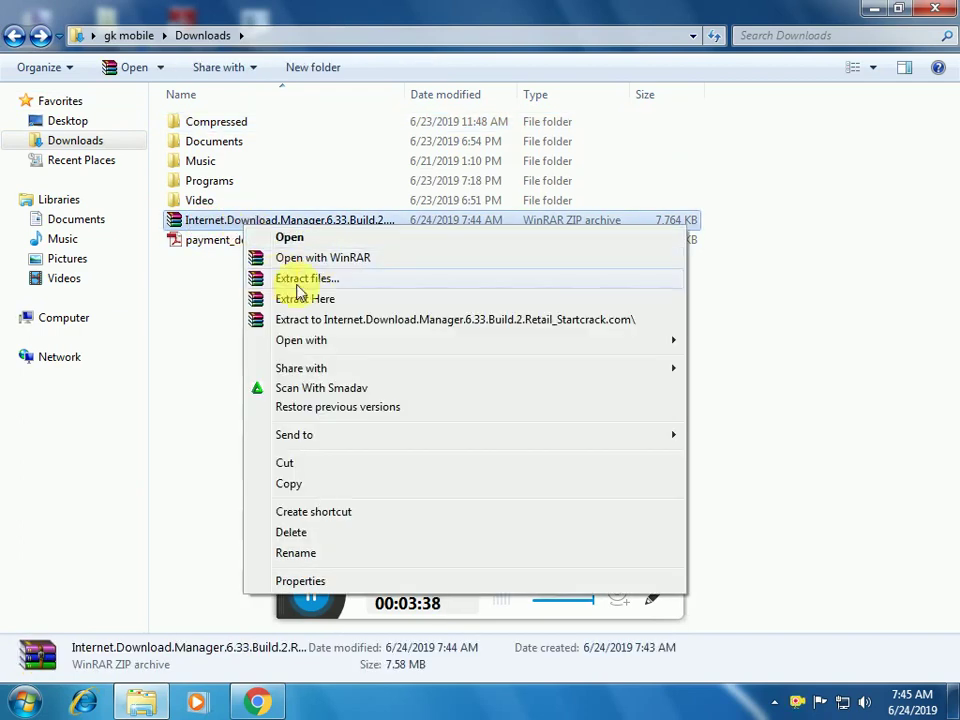
click(323, 282)
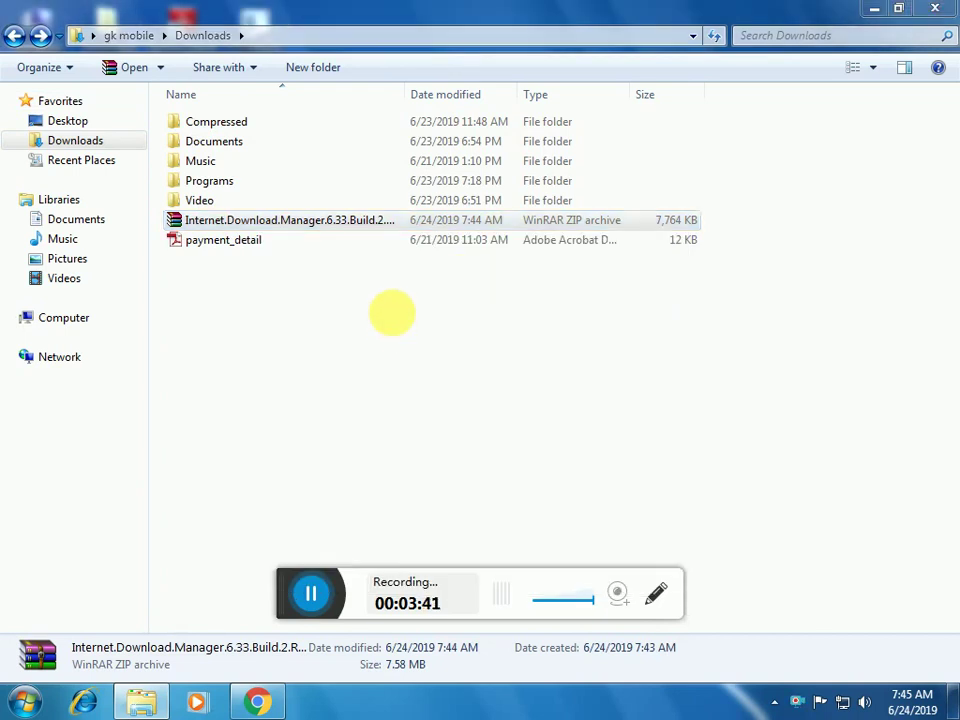
click(549, 542)
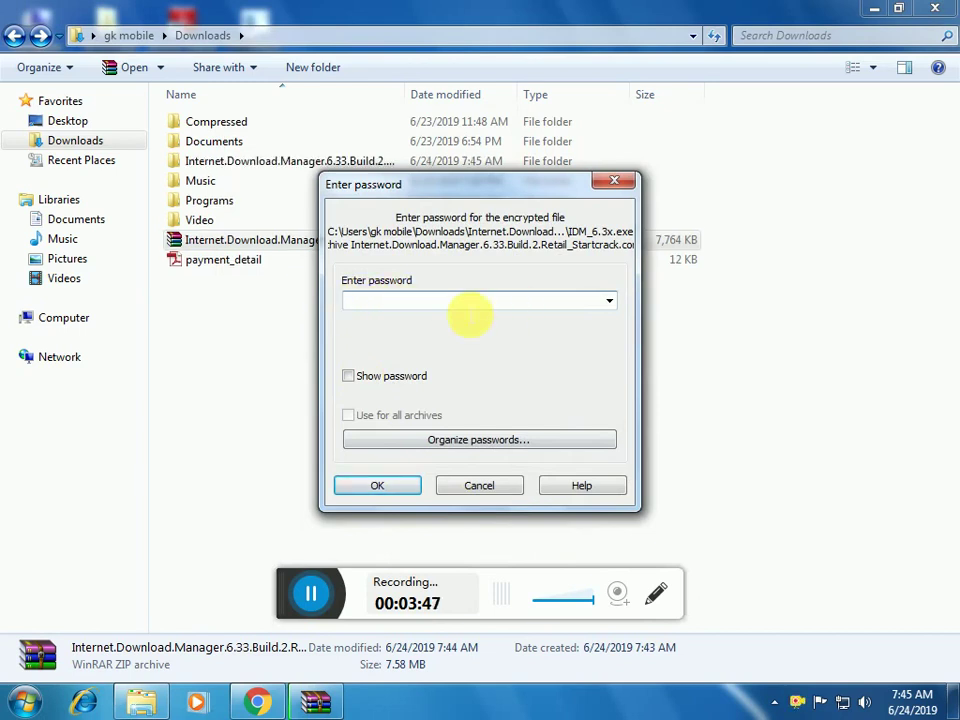
Switch to Chrome and copy the archive password shown below the download links on the StartCrack page
click(270, 705)
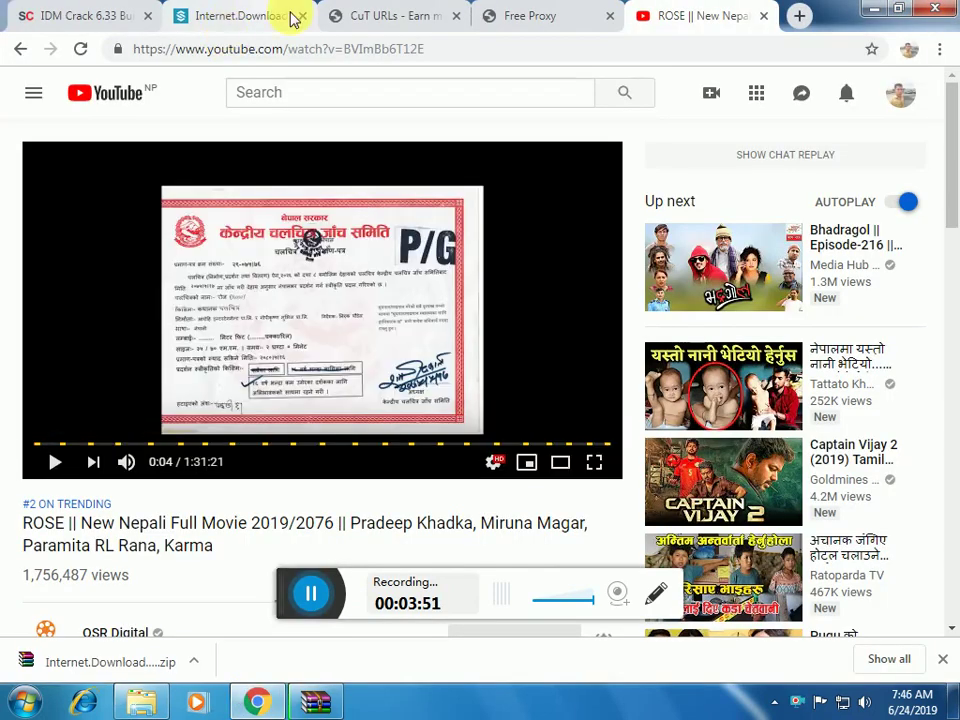
click(242, 18)
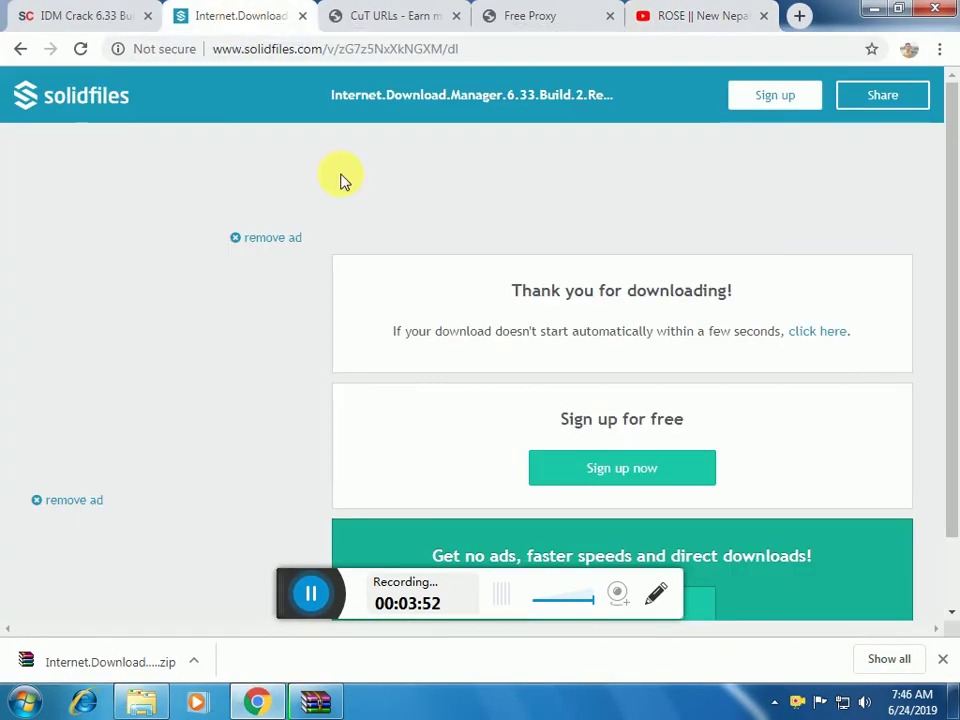
click(77, 17)
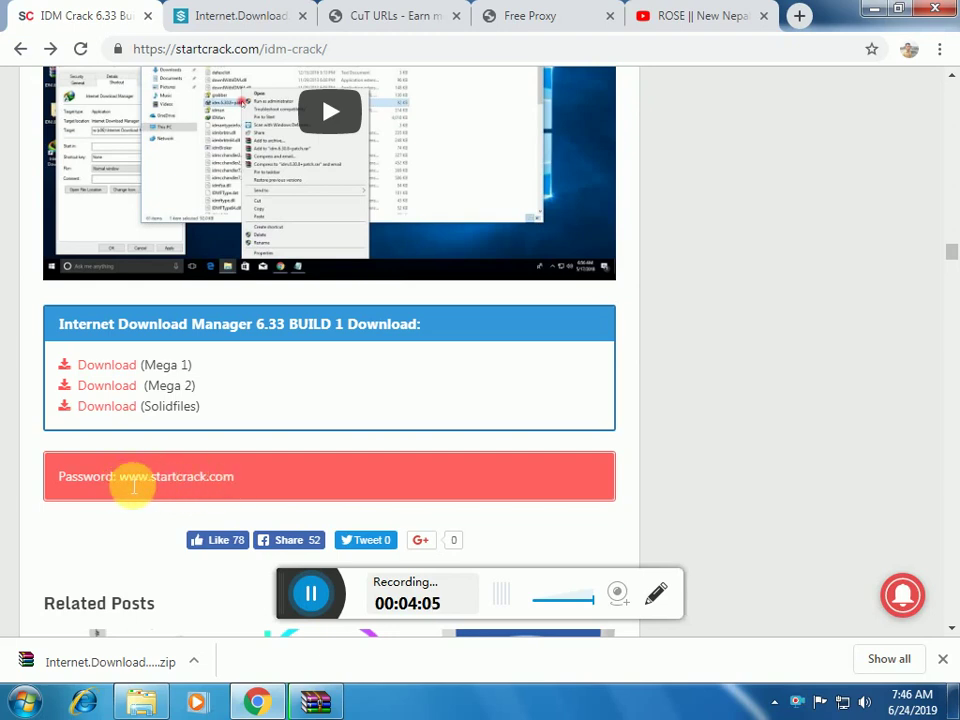
drag(121, 484, 277, 479)
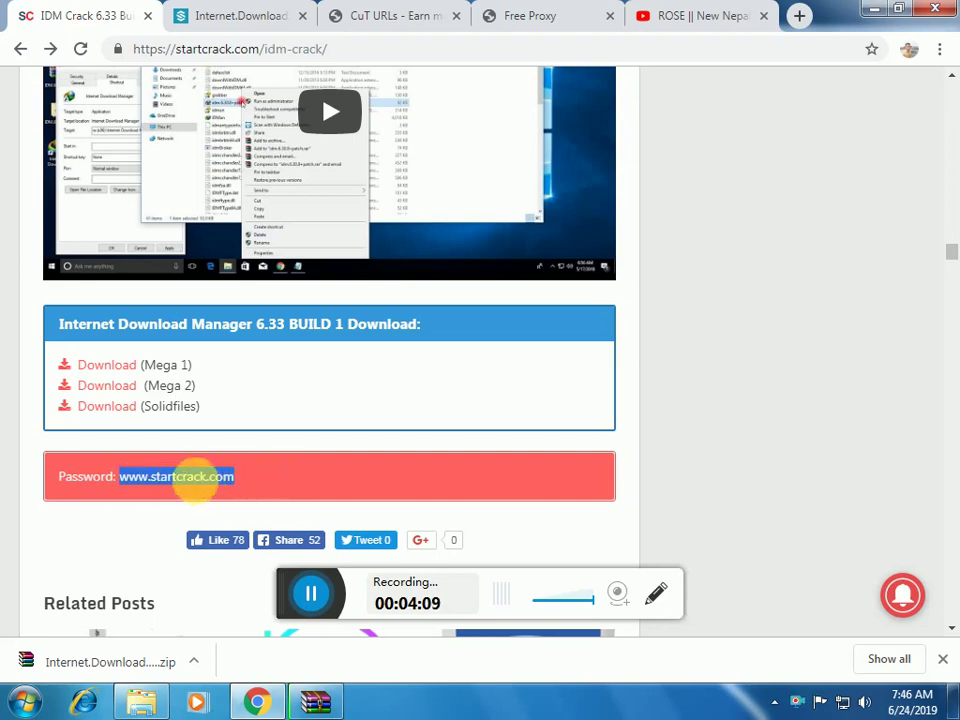
right_click(192, 478)
click(229, 495)
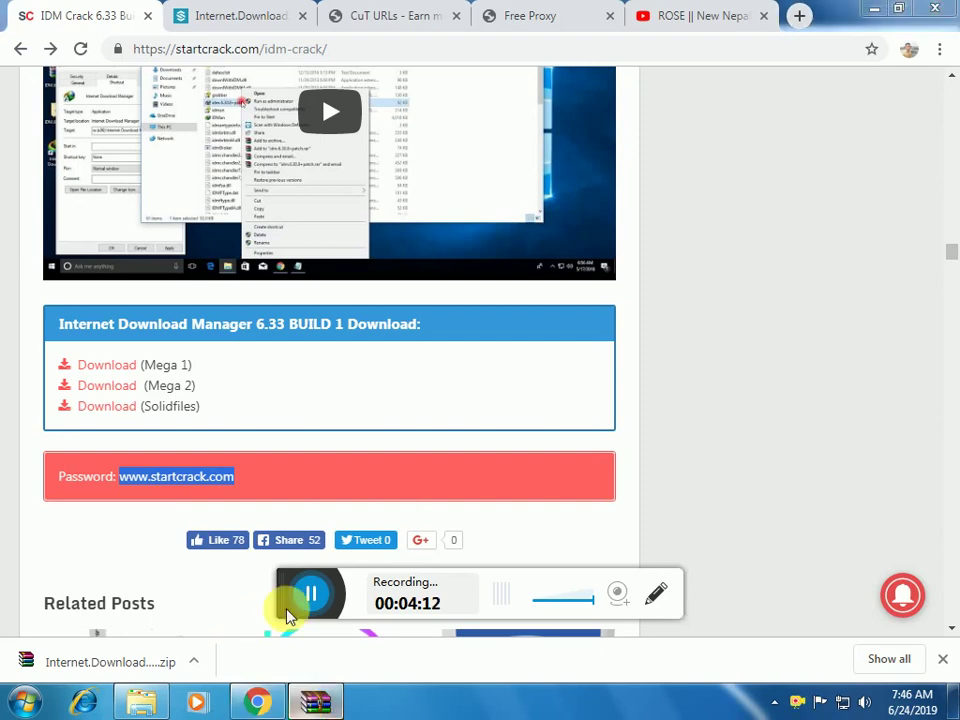
Paste the archive password into the WinRAR password prompt and confirm it to complete the extraction
right_click(387, 310)
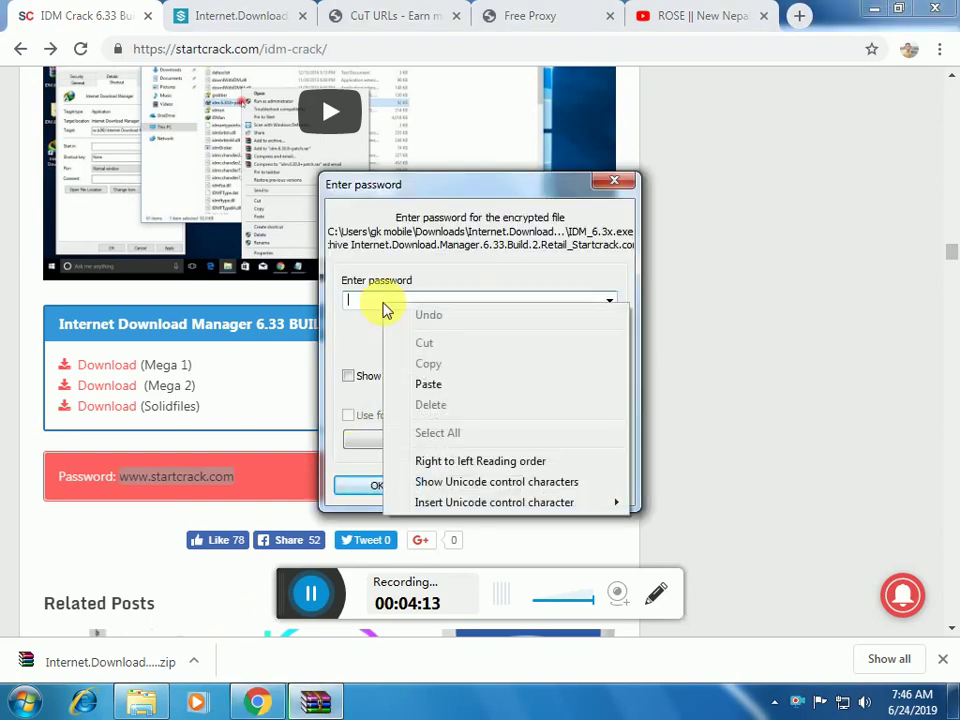
click(430, 385)
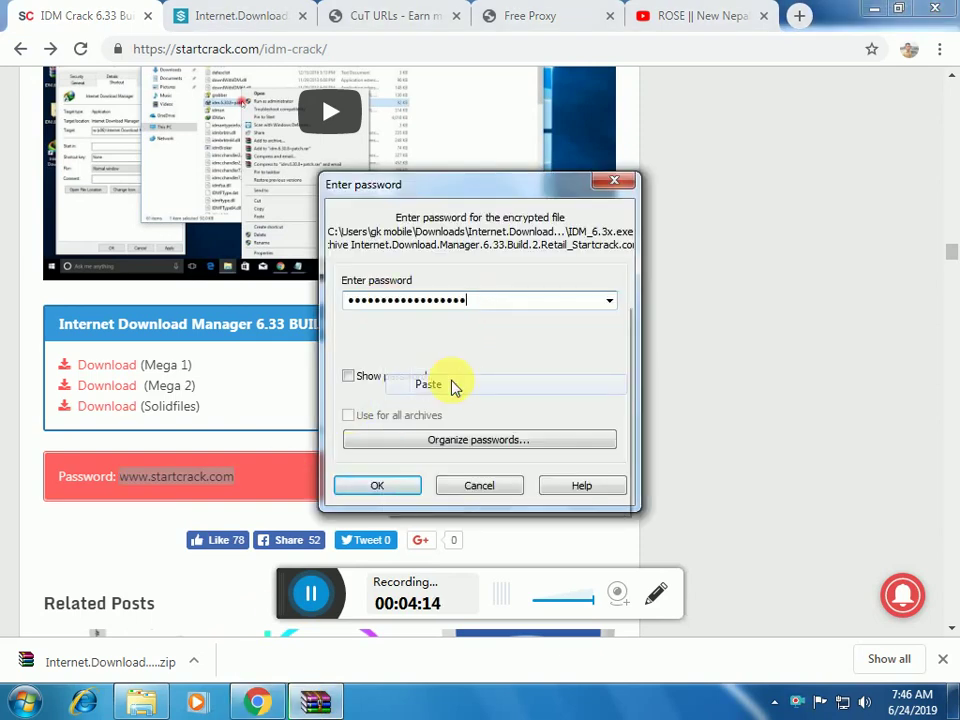
click(392, 484)
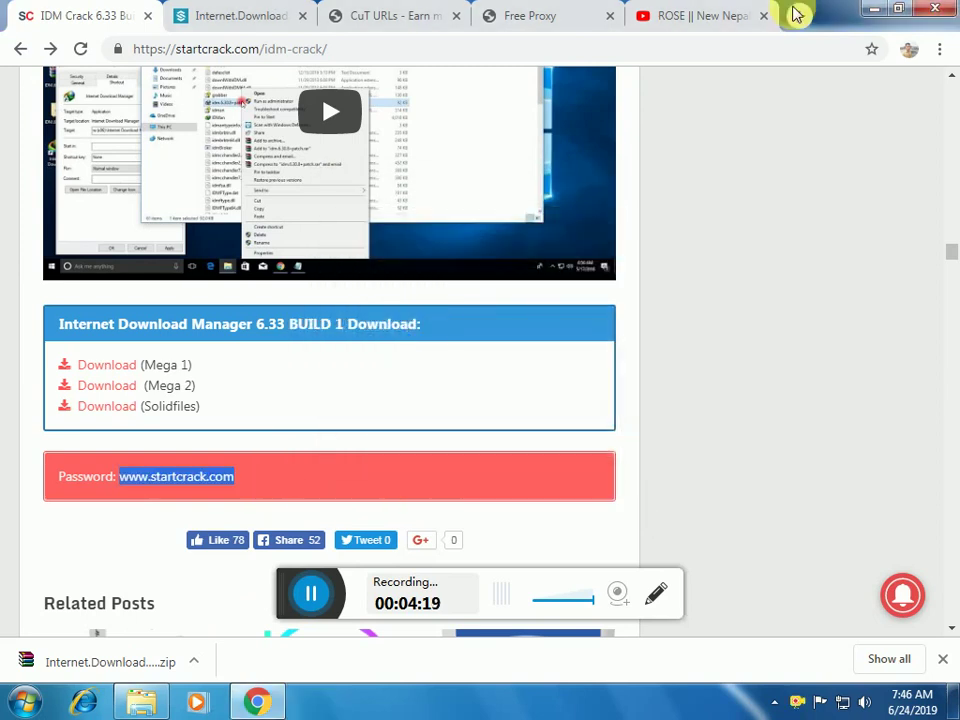
Open the extracted Internet.Download.Manager.6.33.Build.2.Retail_Startcrack.com folder in Downloads and launch the Internet Download Manager setup application
click(873, 8)
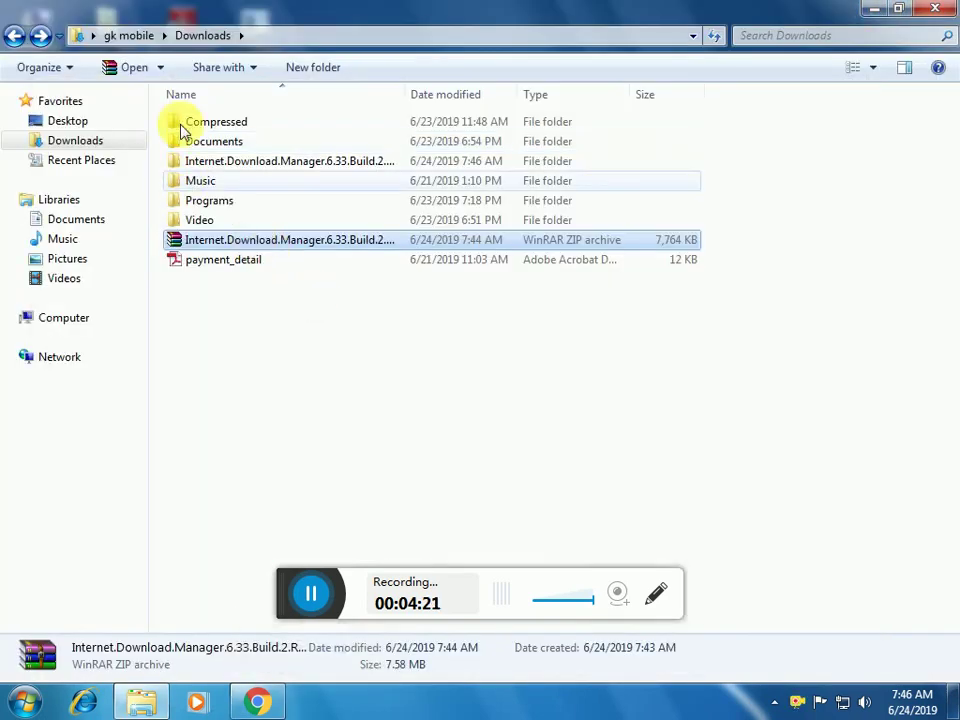
double_click(213, 165)
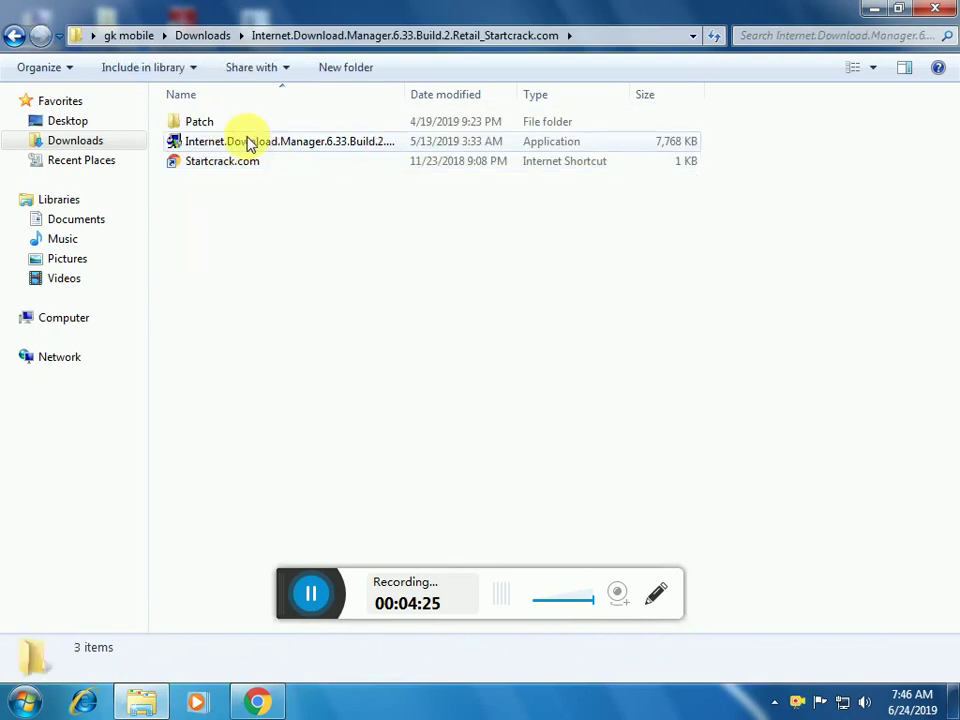
click(249, 142)
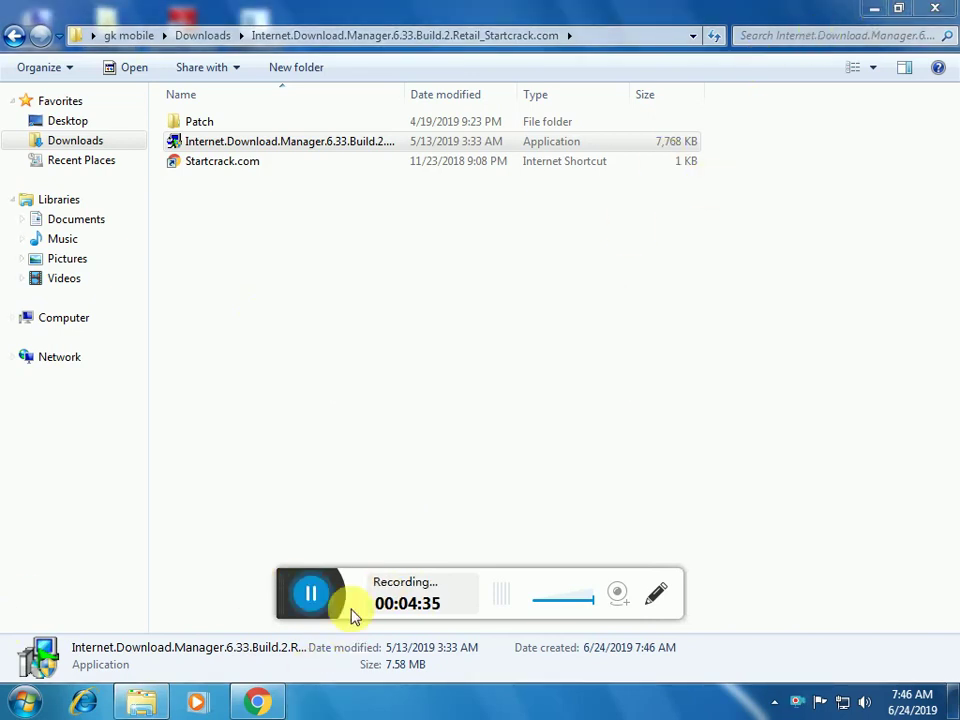
click(873, 9)
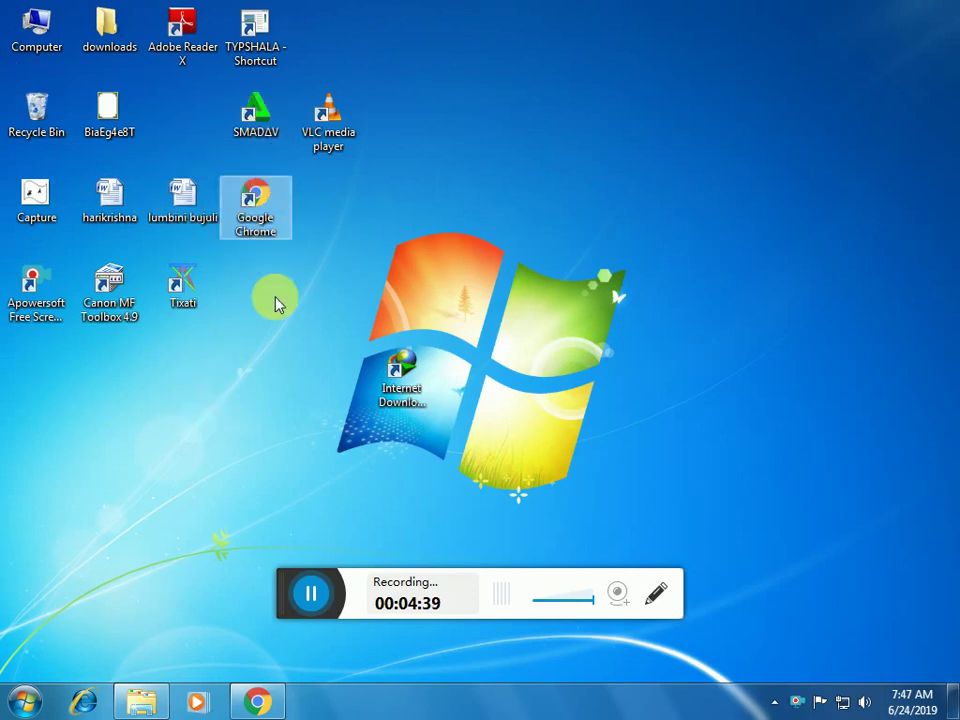
click(311, 597)
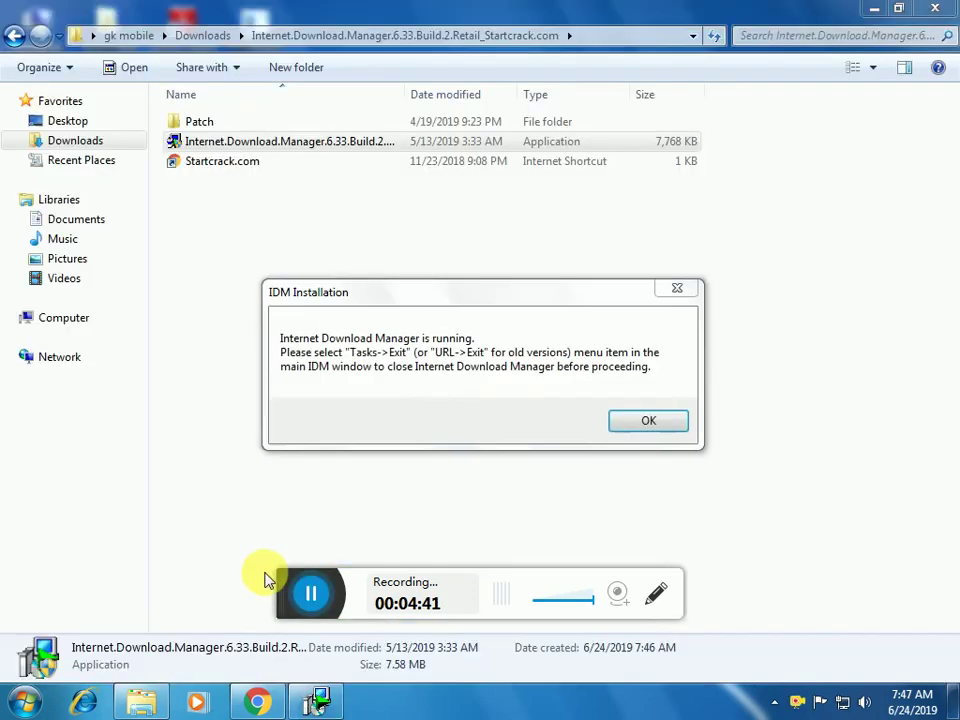
Install Internet Download Manager in C:\Program Files\Internet Download Manager with a desktop icon, accepting the license terms, and finish the wizard
click(649, 422)
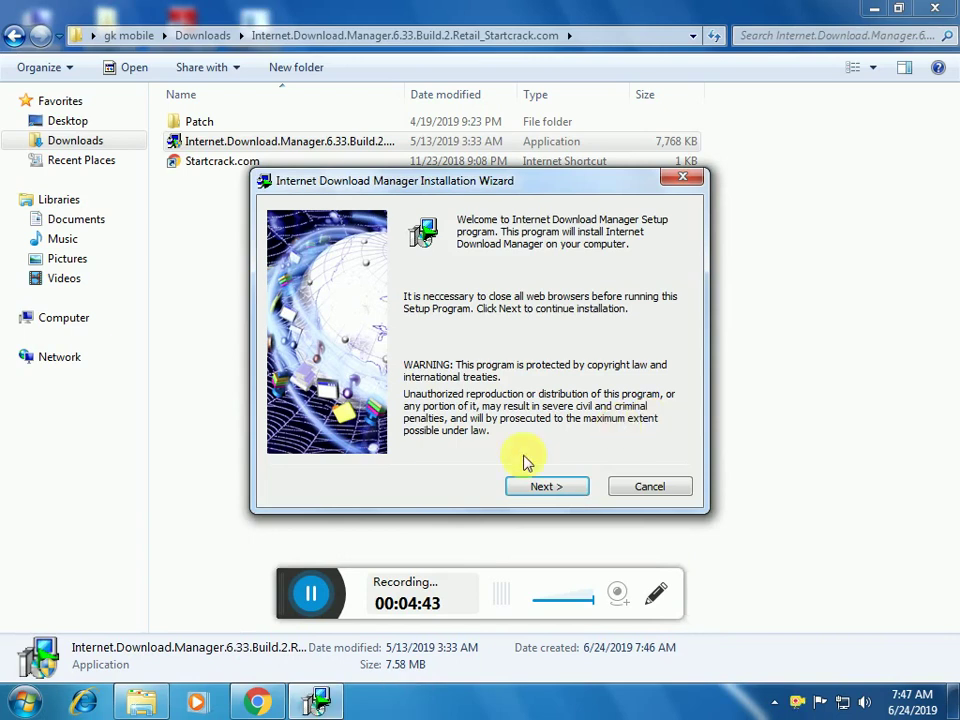
click(565, 490)
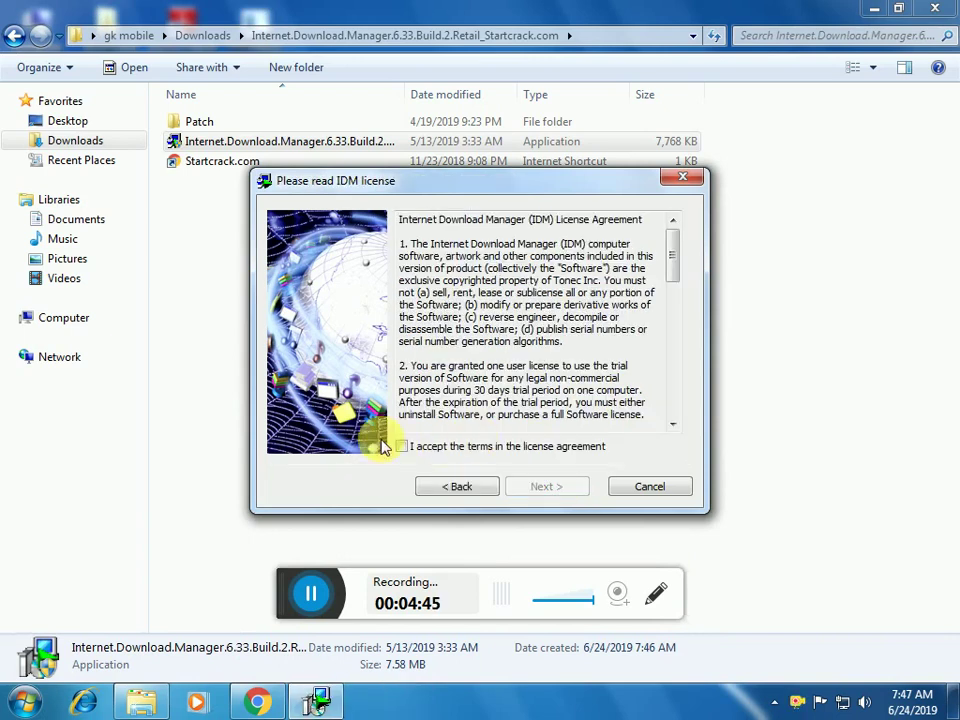
click(403, 446)
click(526, 488)
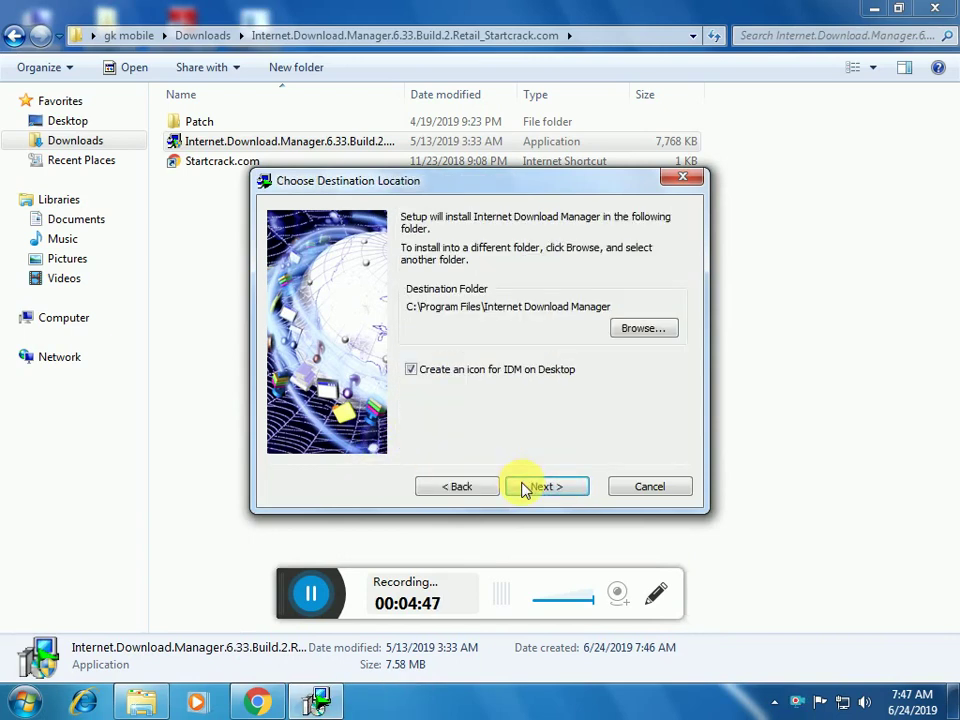
click(550, 483)
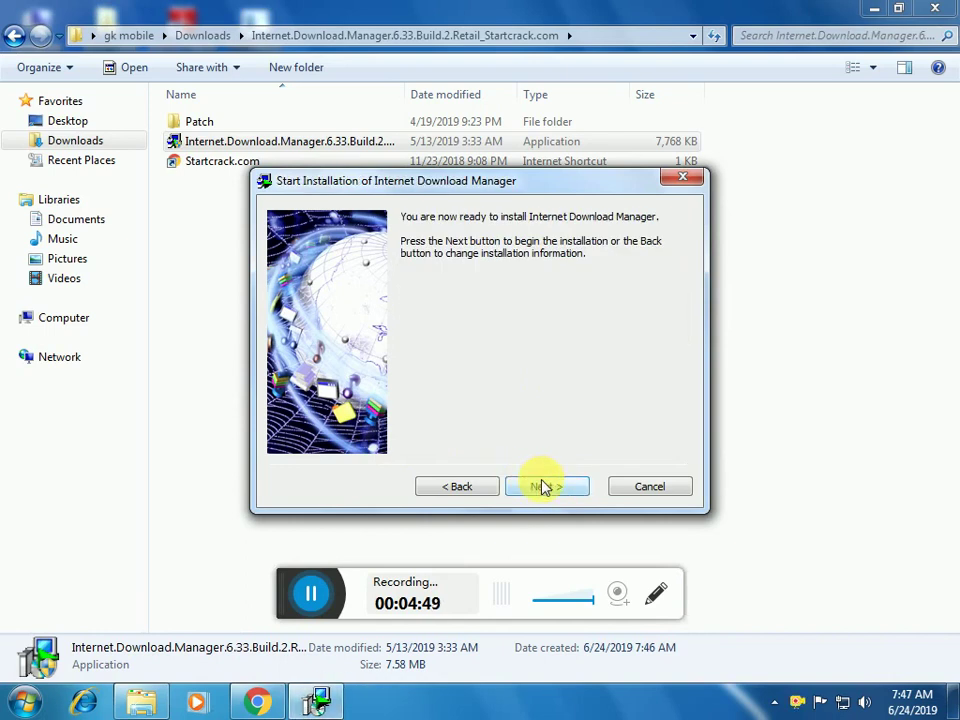
click(541, 486)
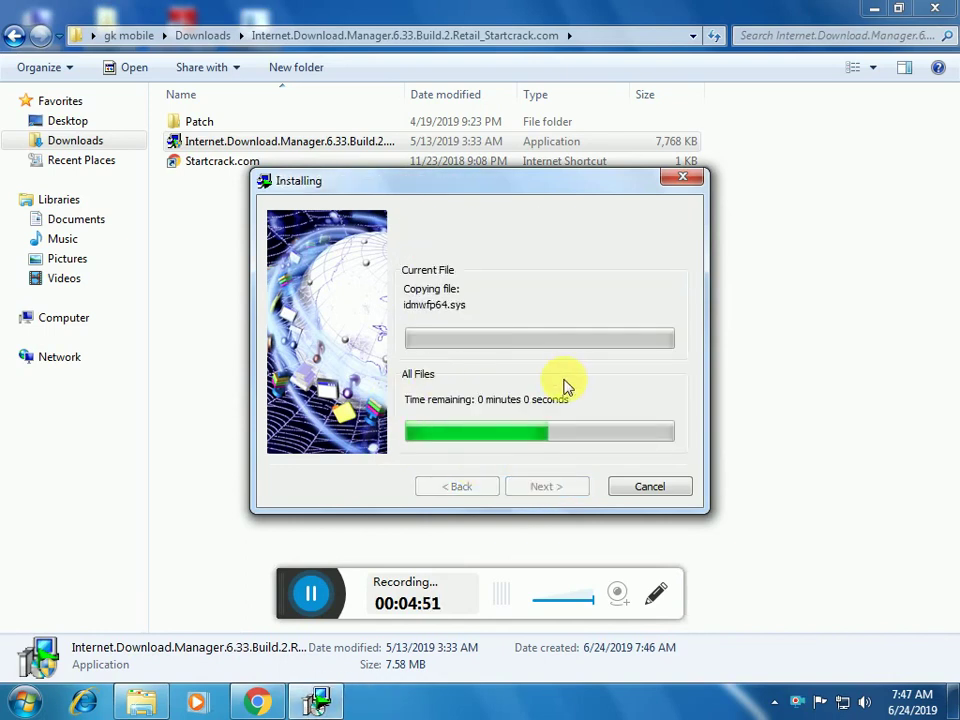
click(317, 593)
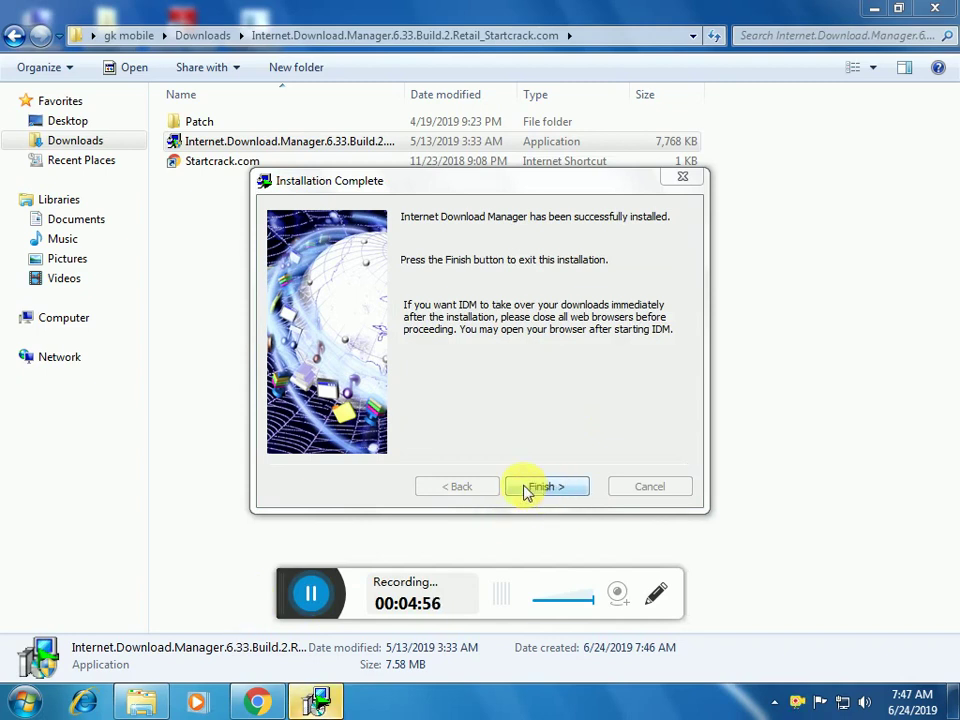
click(526, 488)
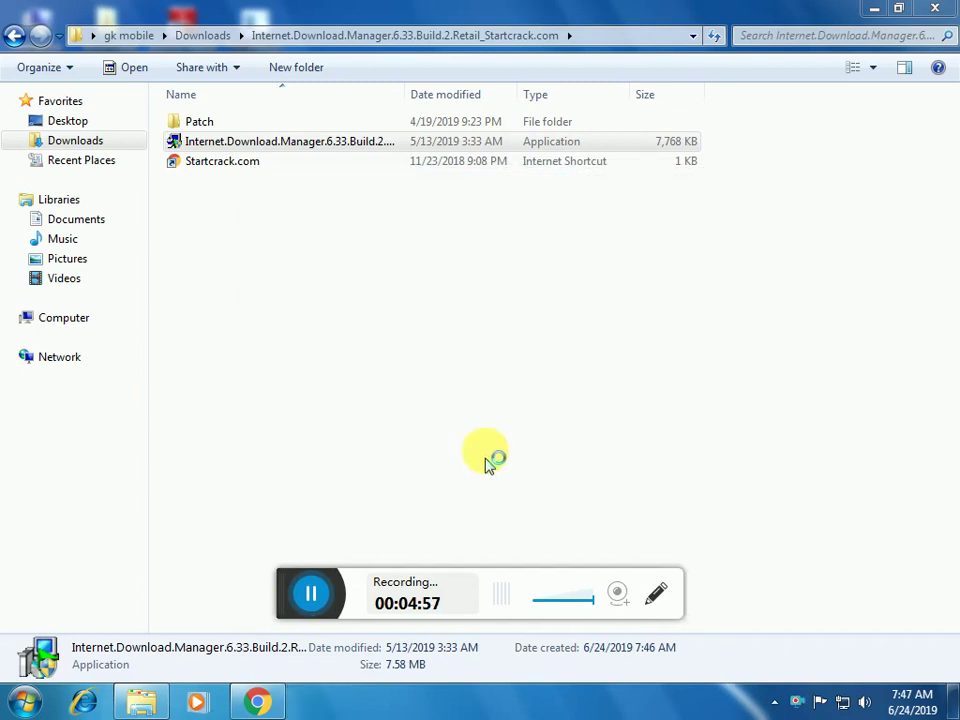
Launch Internet Download Manager from its desktop shortcut and dismiss the Tip of the Day
click(311, 594)
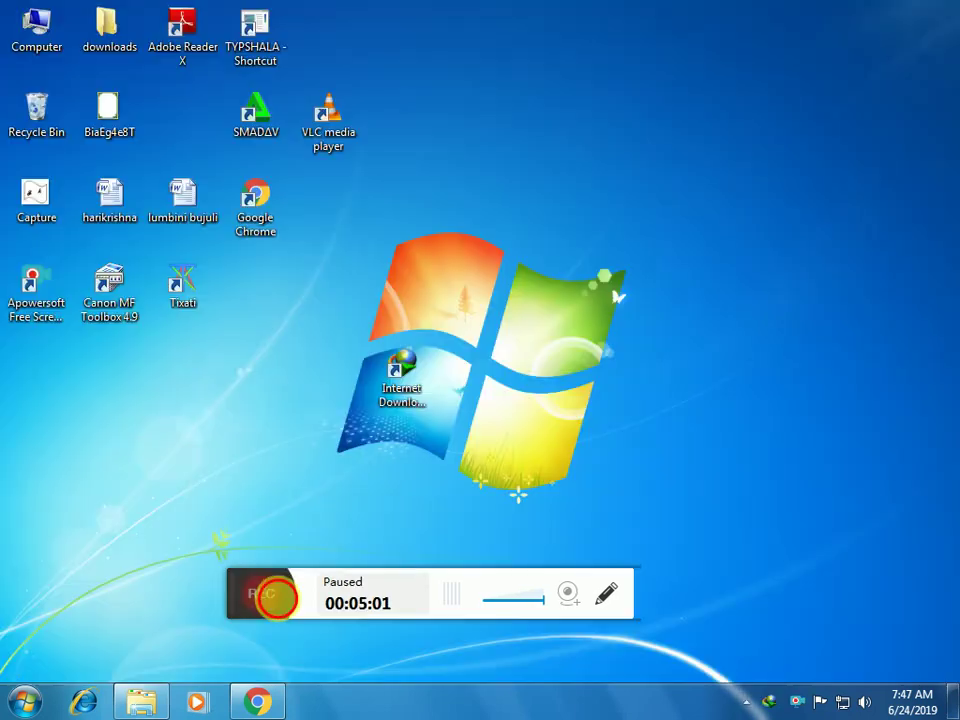
click(274, 596)
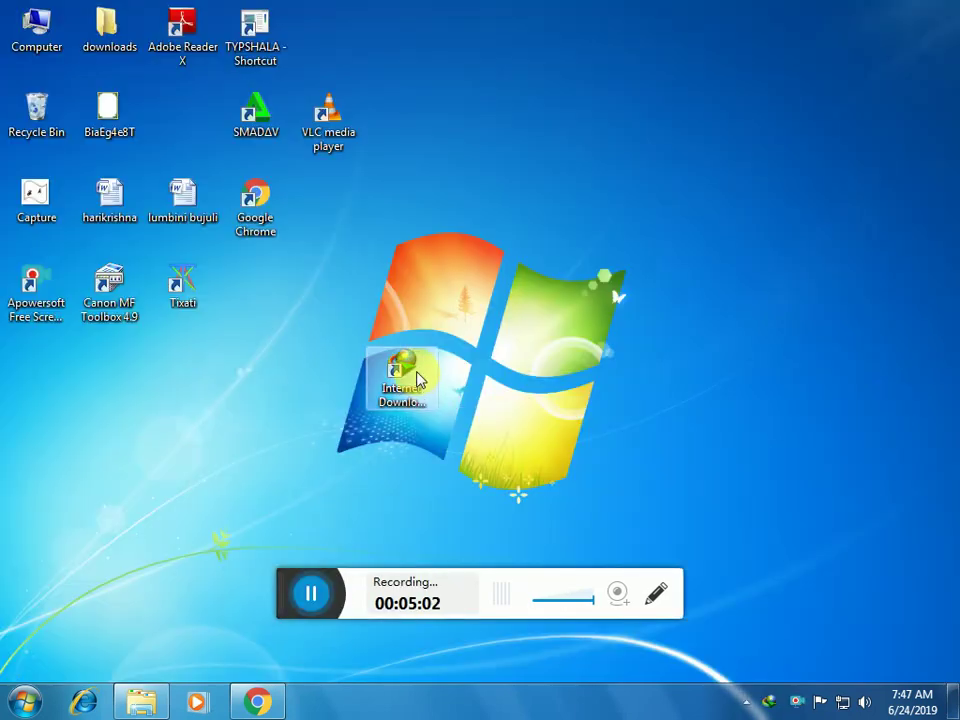
mouse_move(418, 378)
mouse_down()
mouse_move(272, 388)
mouse_move(272, 377)
mouse_move(280, 380)
mouse_up()
click(391, 486)
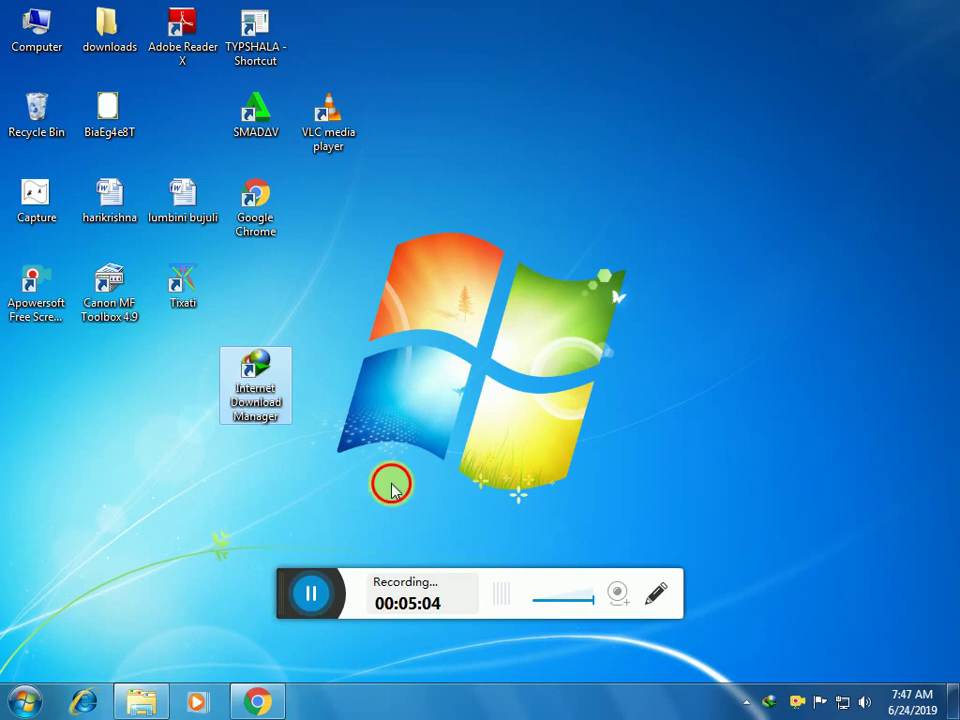
double_click(258, 404)
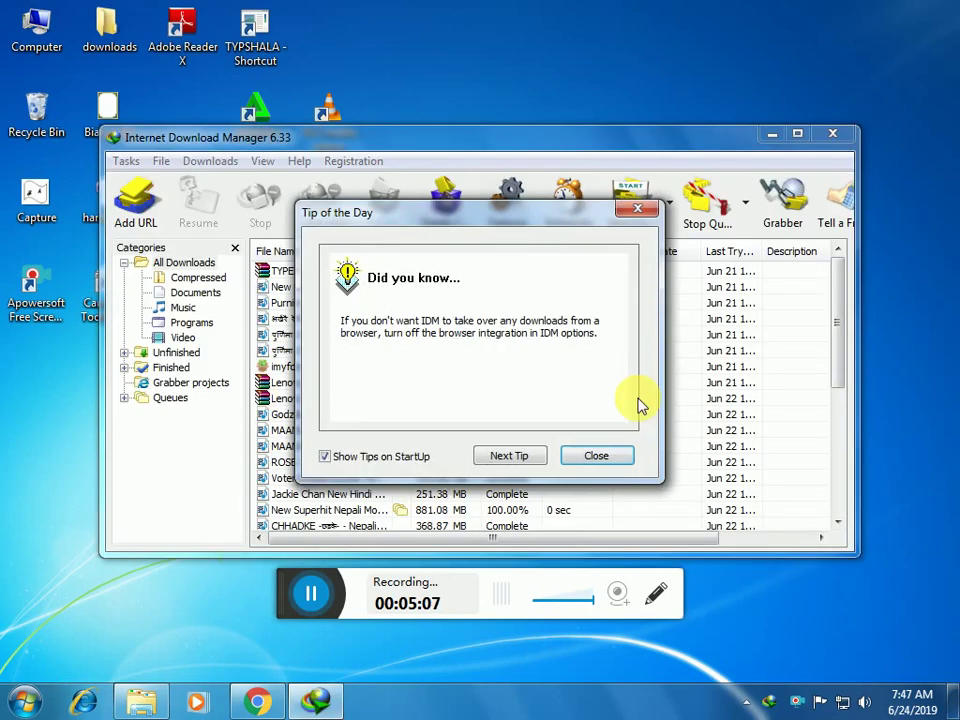
click(600, 458)
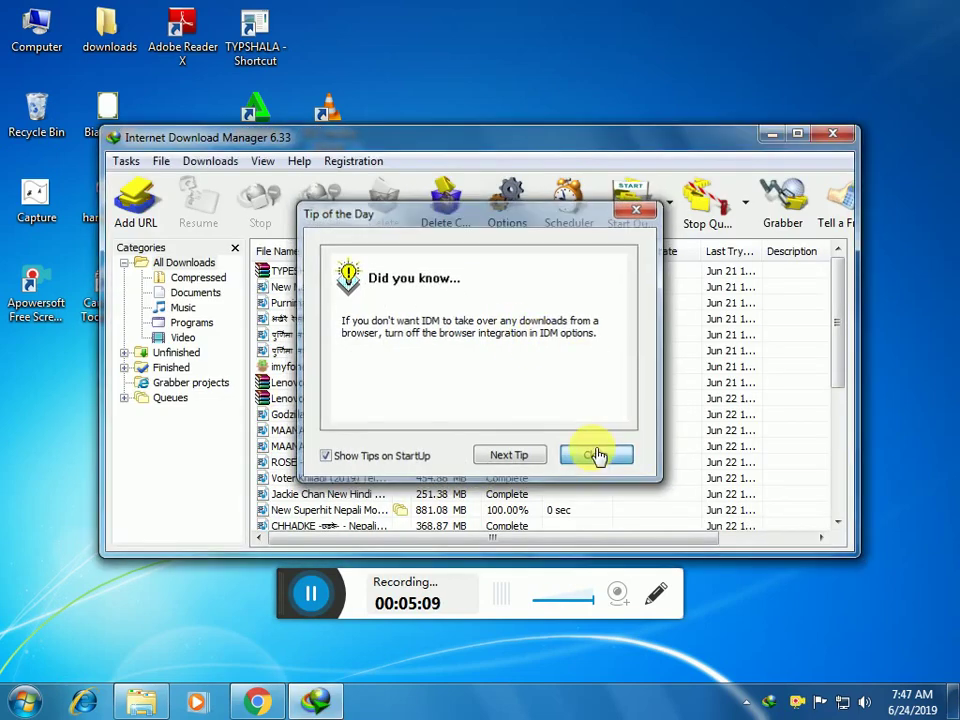
Check the registration options in Internet Download Manager and close its window
click(355, 163)
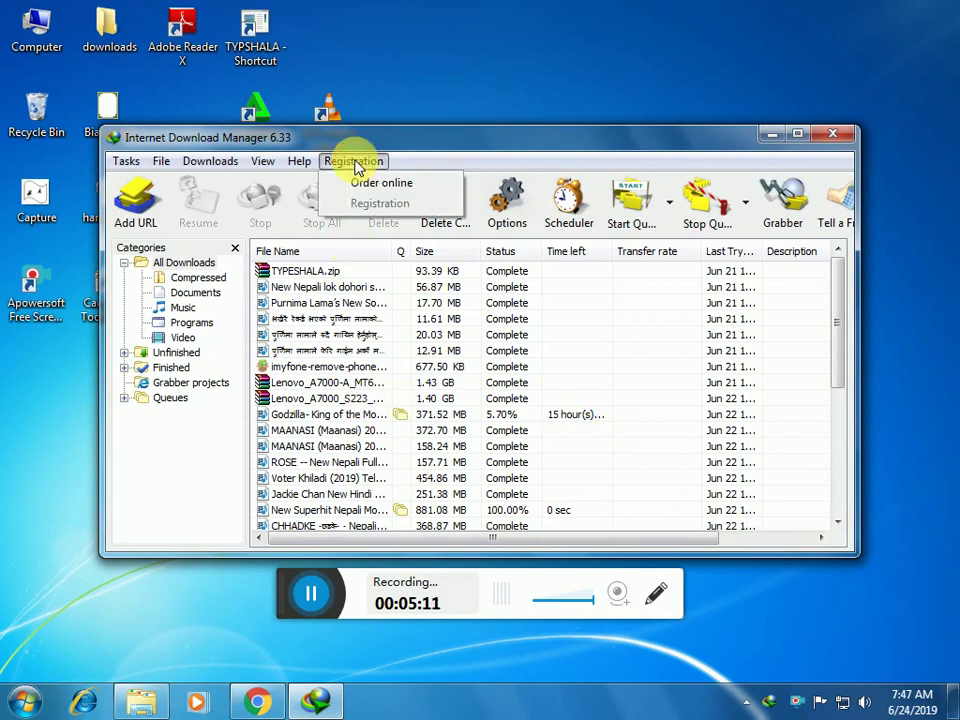
click(776, 133)
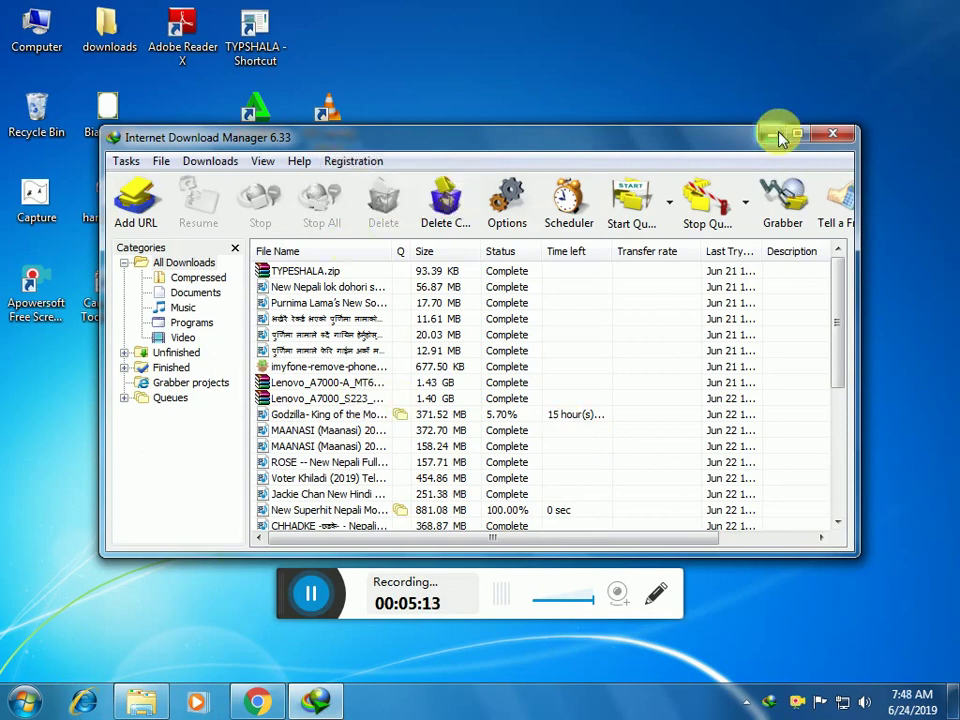
click(776, 133)
click(316, 700)
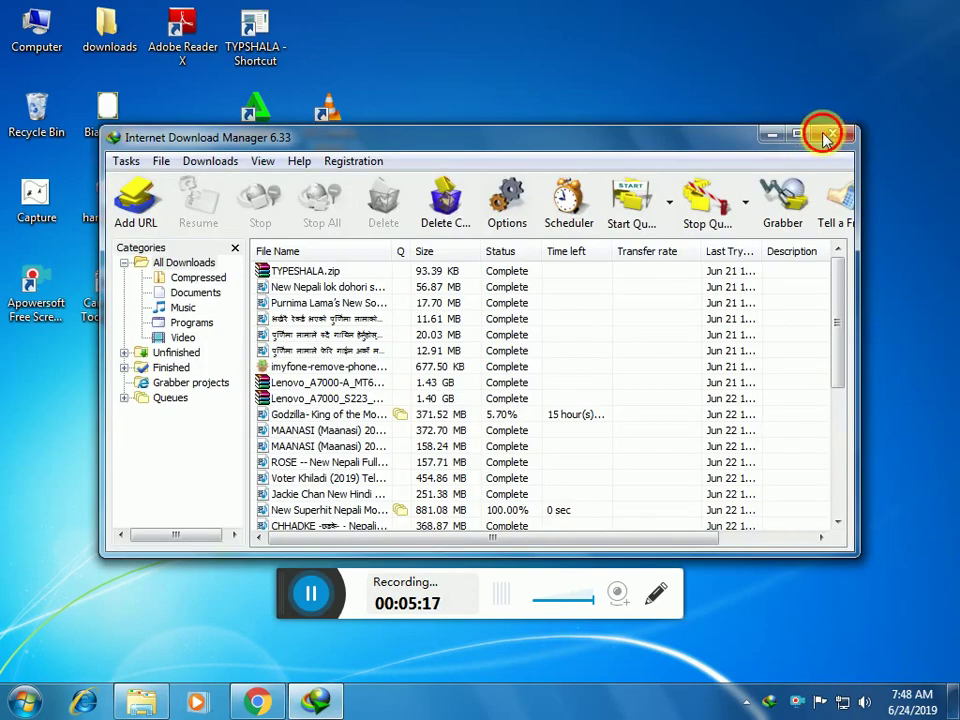
click(825, 138)
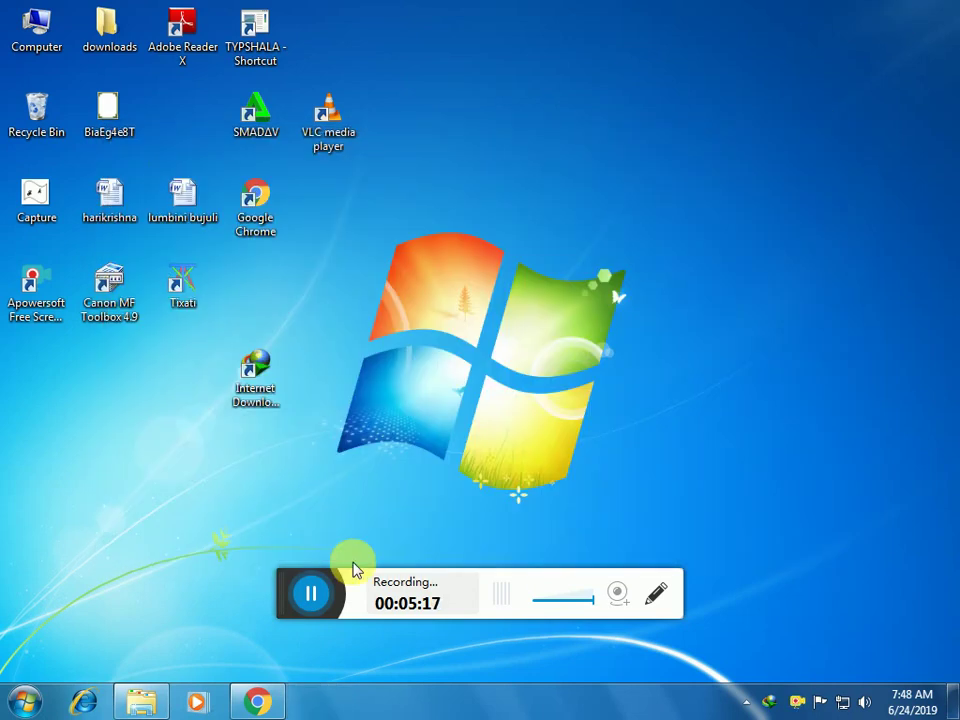
click(310, 594)
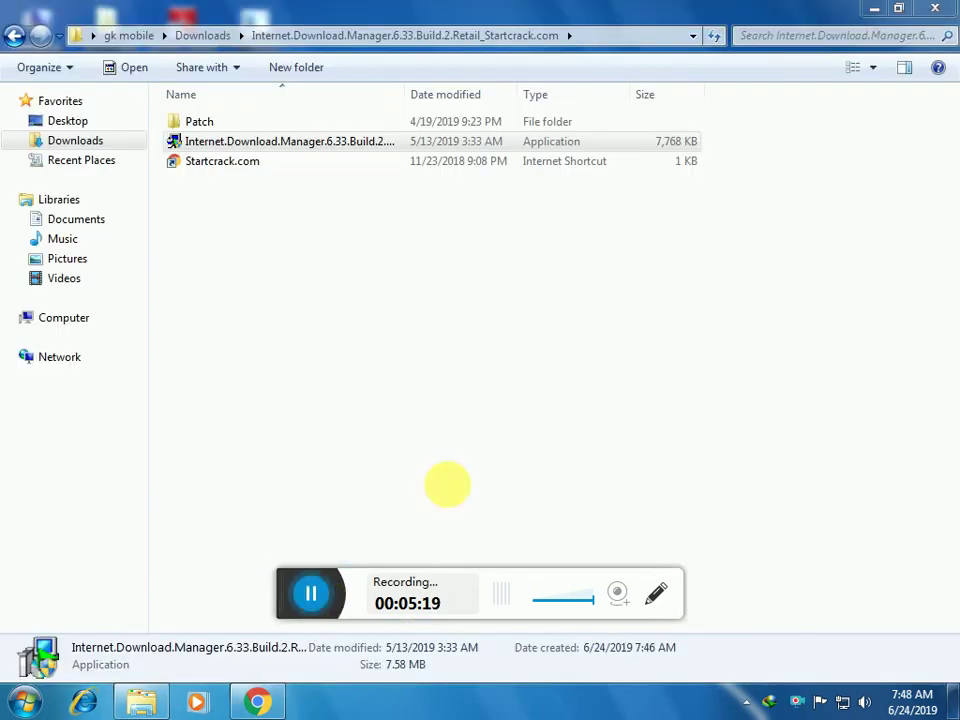
Open the Patch folder inside the extracted package and copy the IDM_6.3x application
click(210, 150)
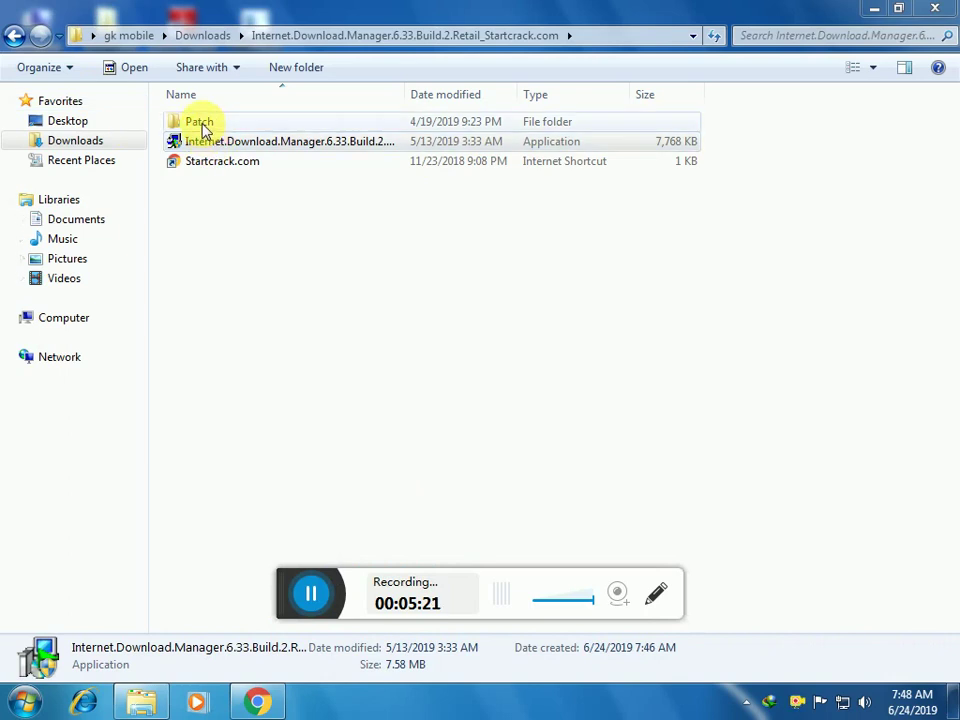
double_click(199, 122)
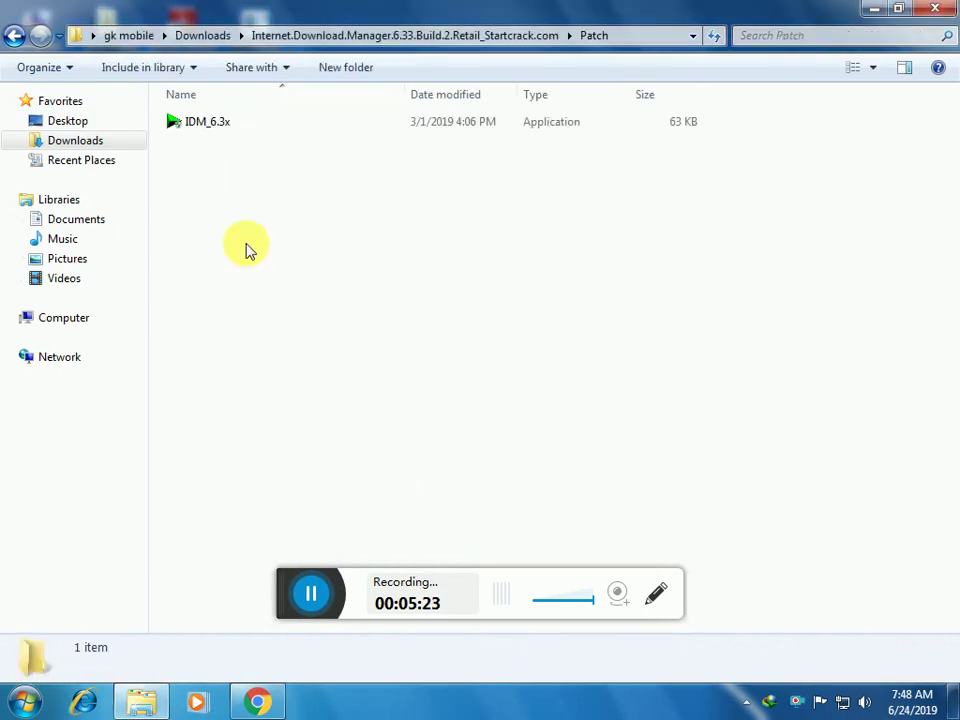
click(210, 124)
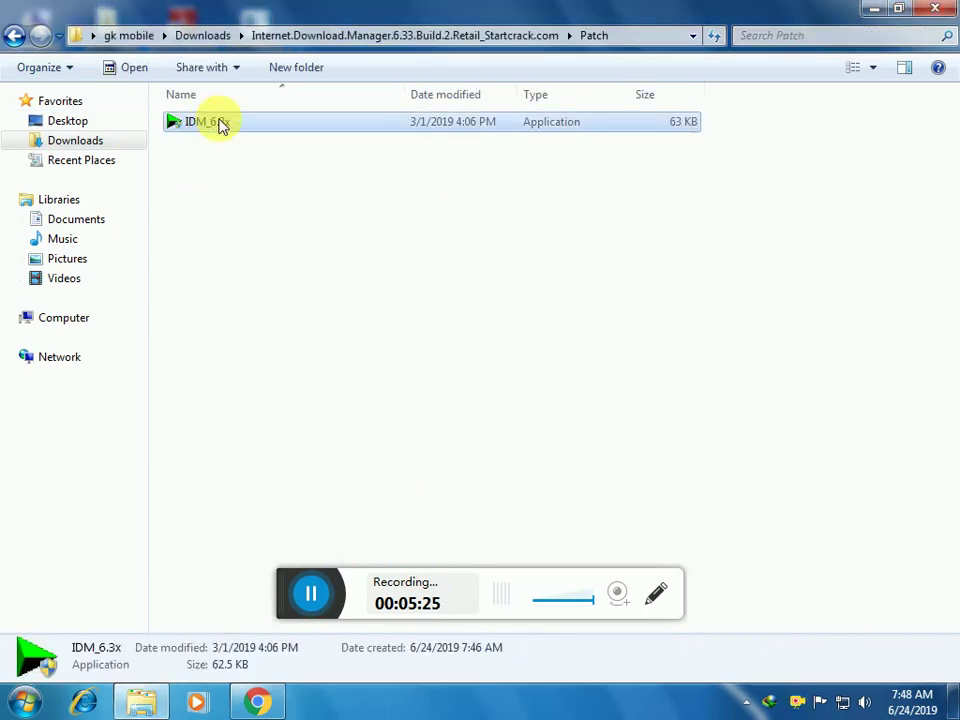
right_click(222, 124)
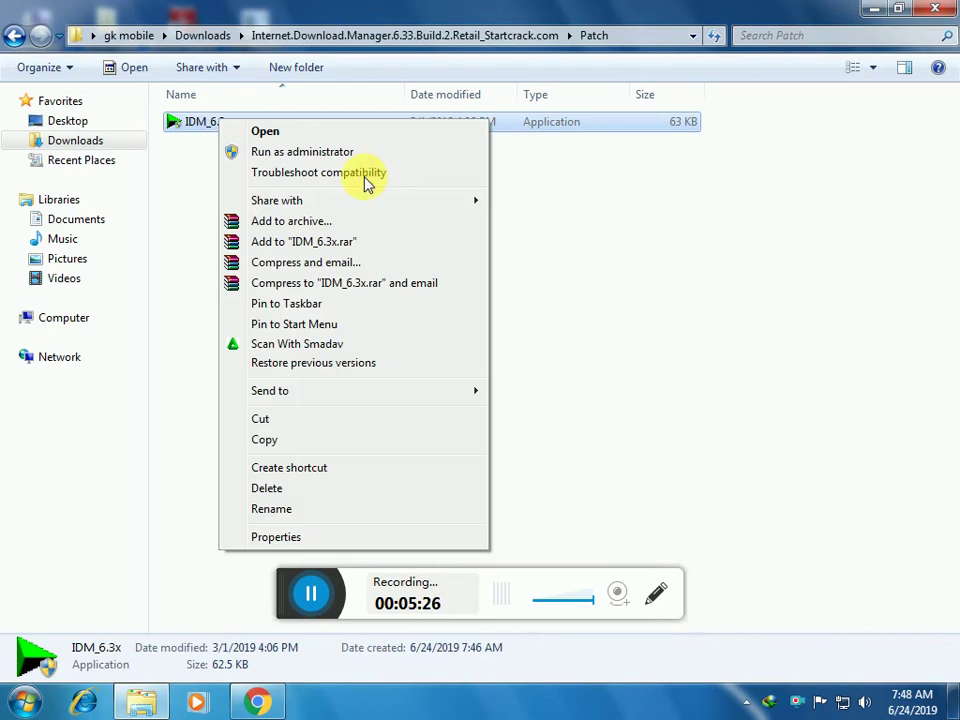
click(283, 440)
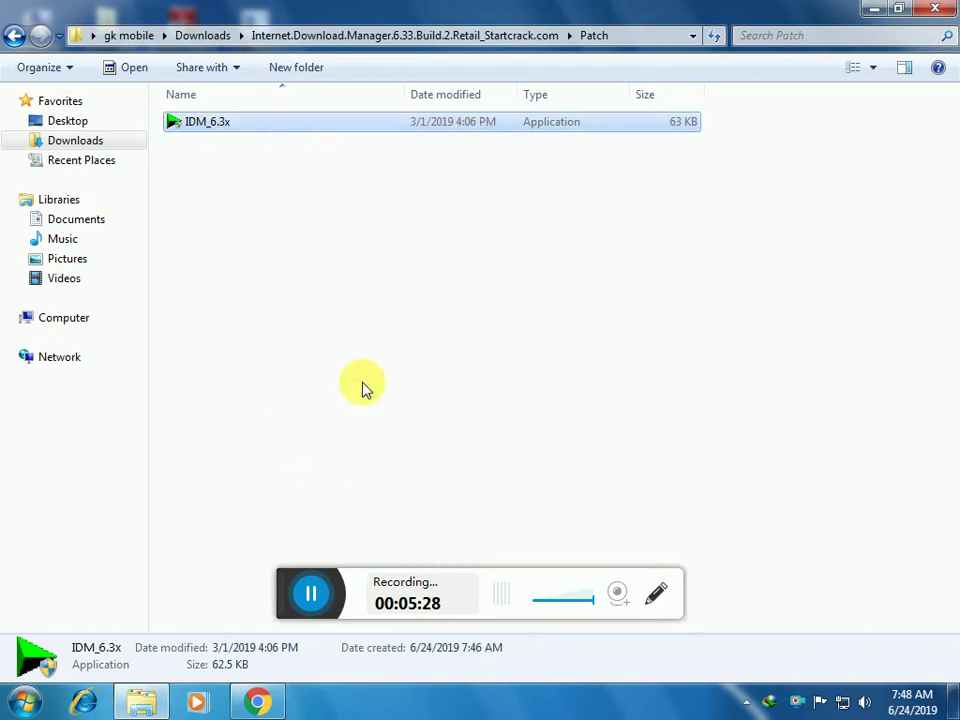
Move the Internet Download Manager desktop shortcut below the Tixati icon and open its file location
click(877, 12)
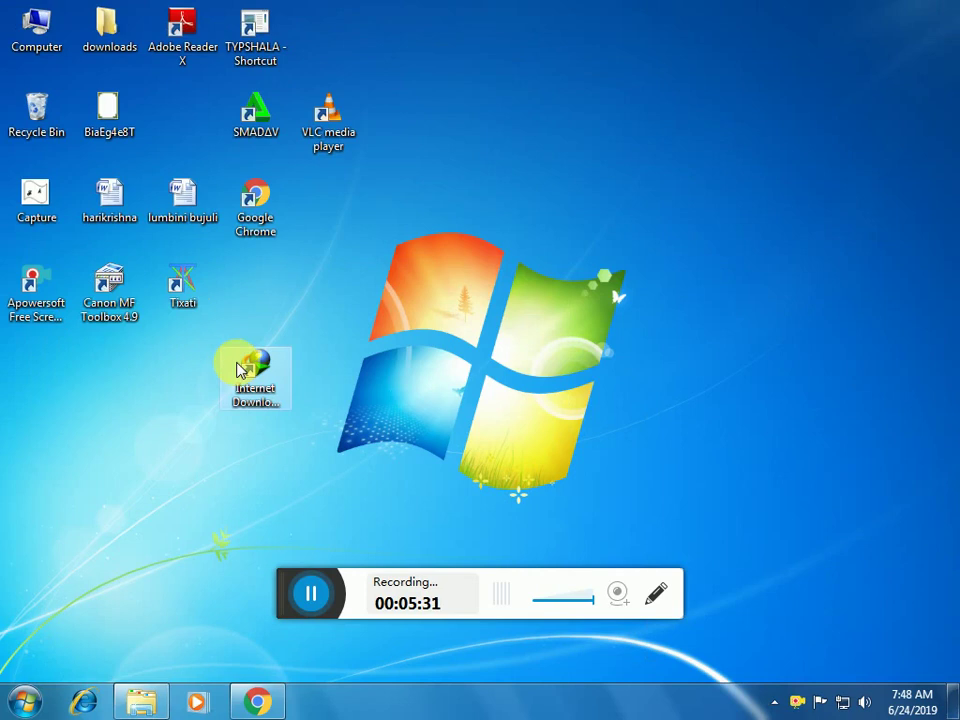
drag(240, 370, 313, 290)
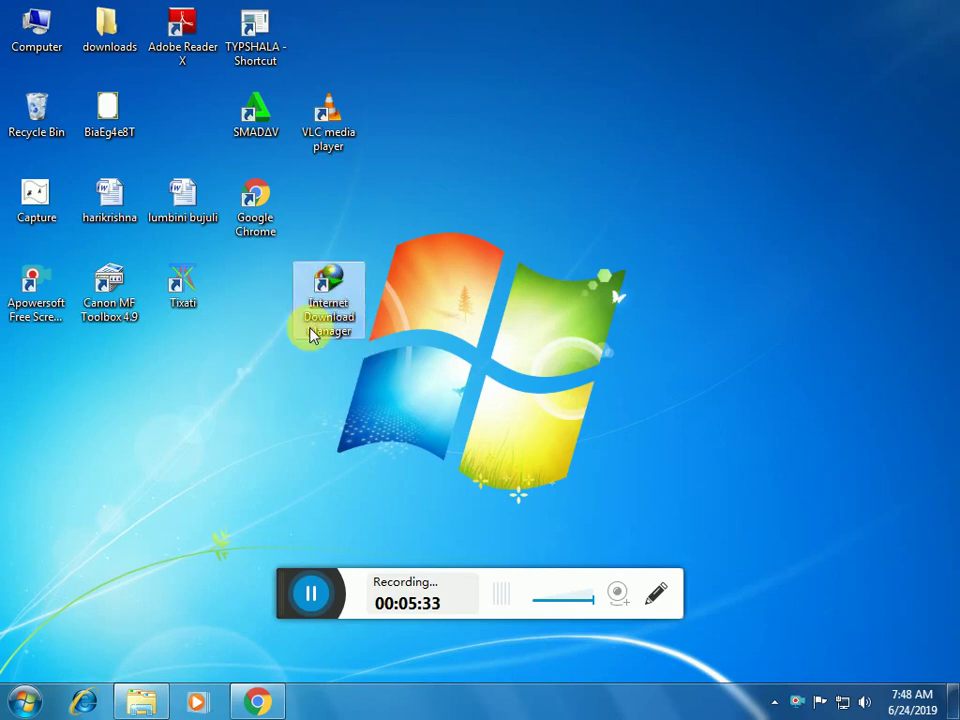
drag(310, 335, 202, 393)
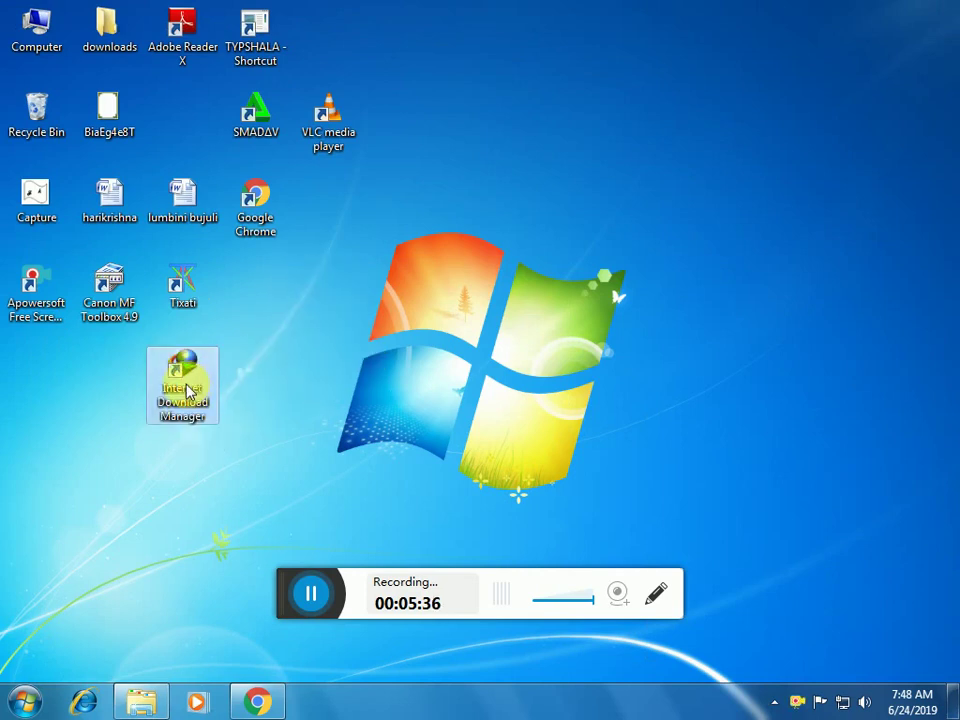
right_click(188, 382)
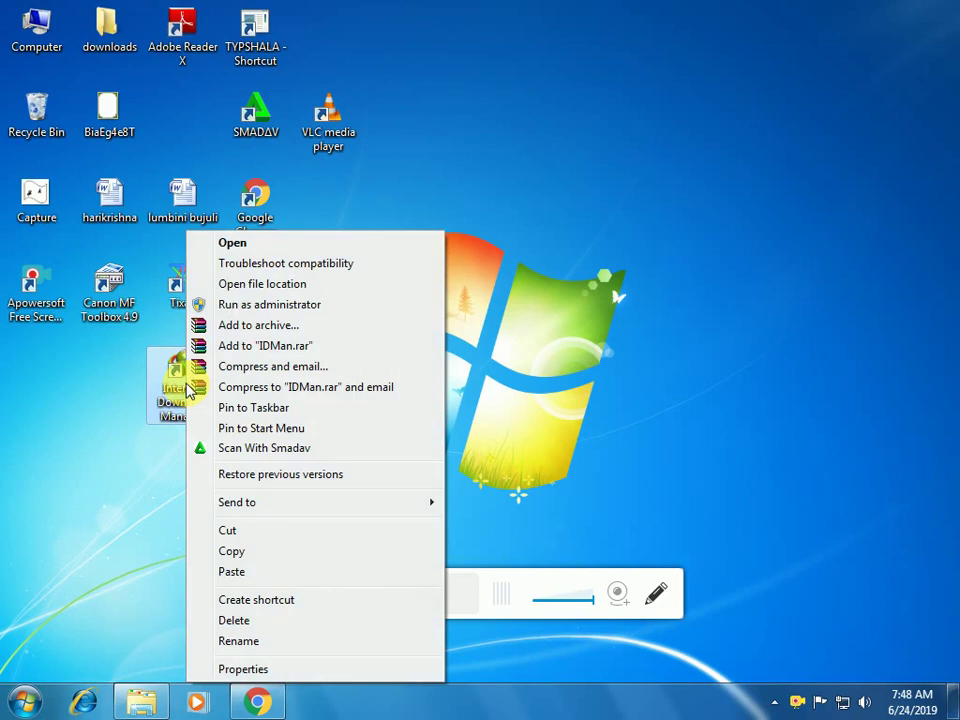
click(250, 284)
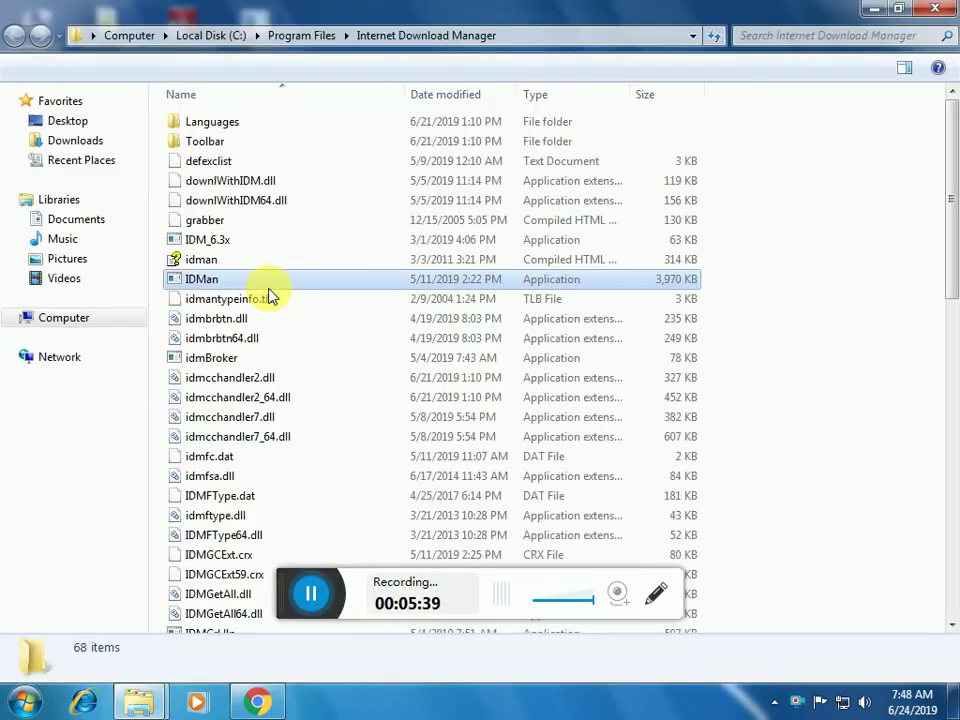
Try to paste the copied IDM_6.3x application into the Internet Download Manager program folder
click(744, 390)
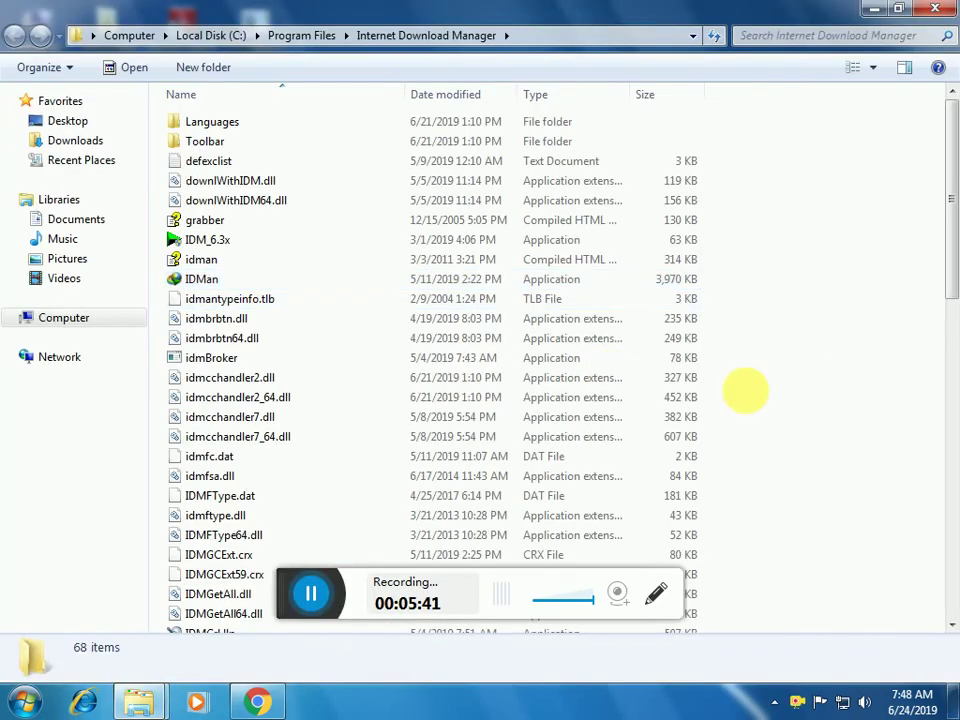
right_click(725, 334)
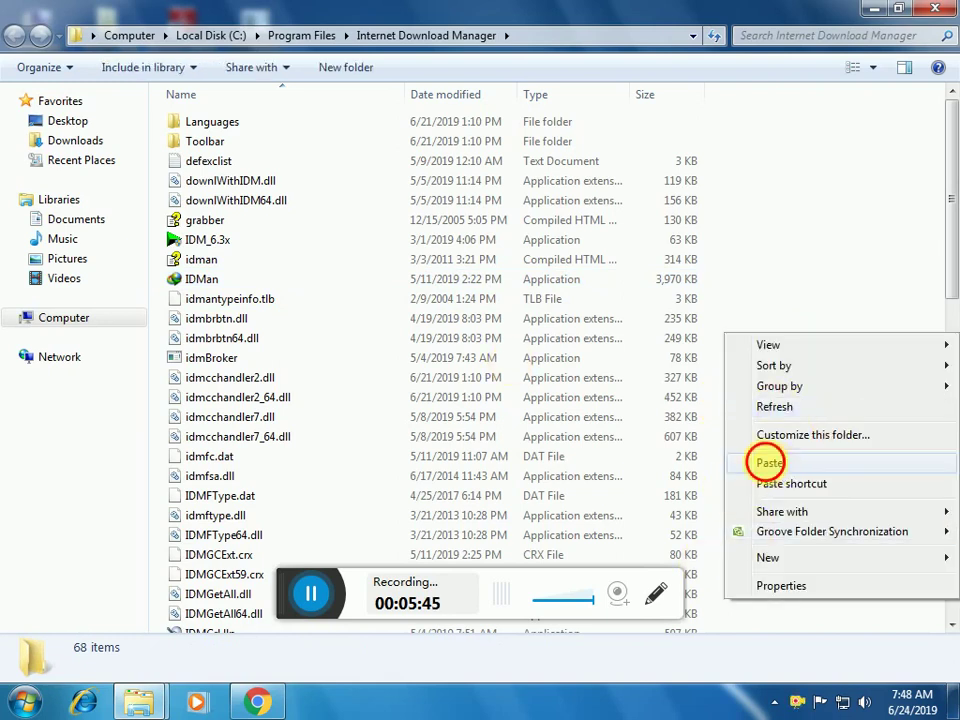
click(768, 463)
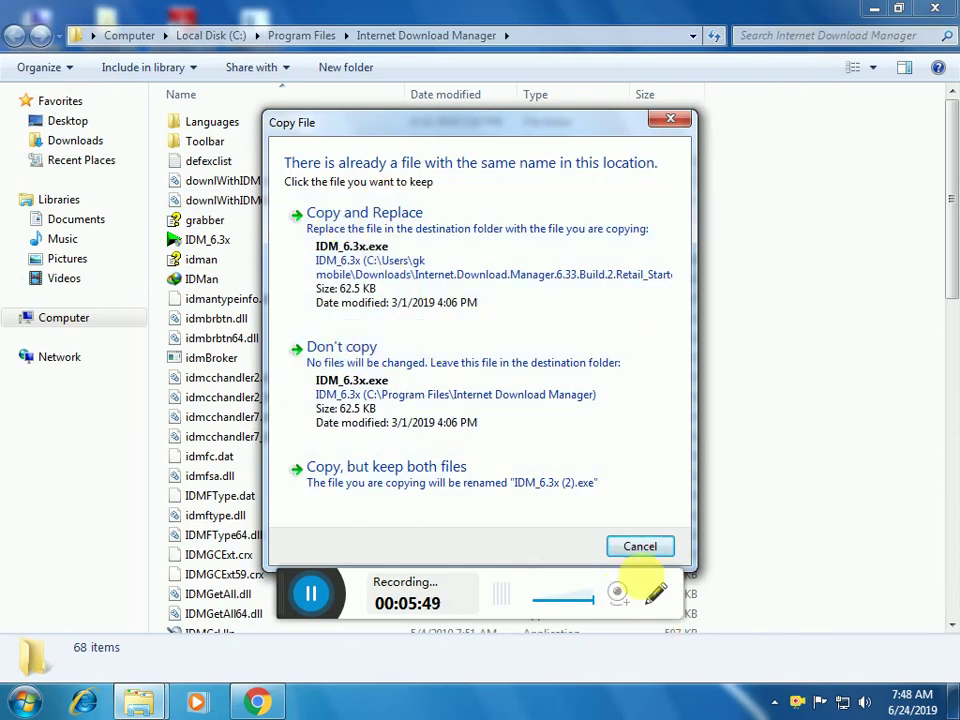
click(640, 550)
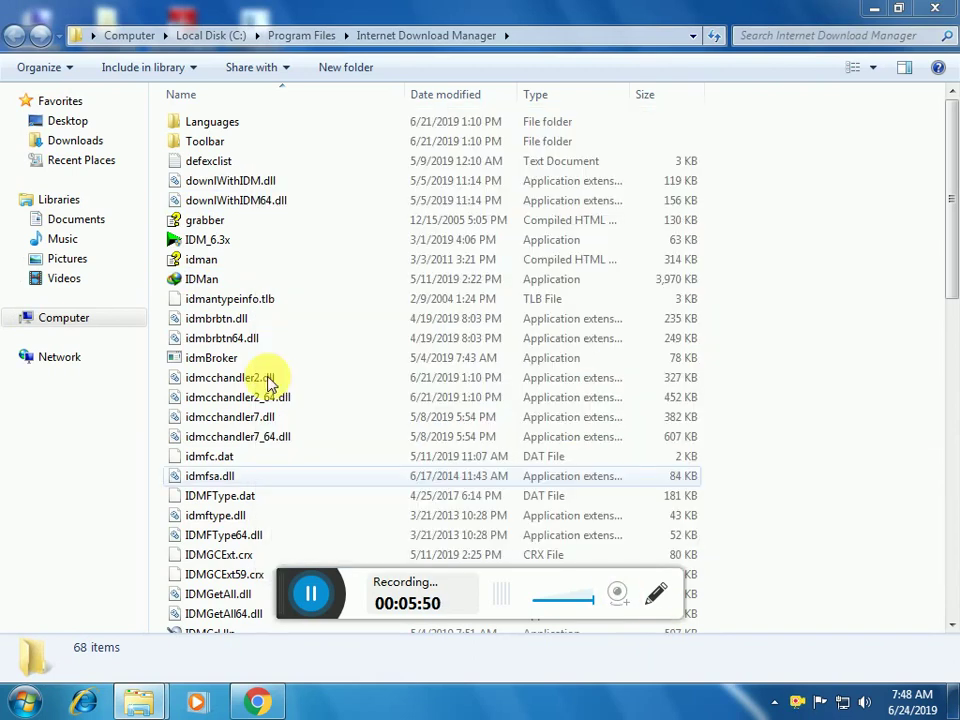
Run IDM_6.3x from the program folder, set the IDM Update Checker to Disable, apply the crack and finish
click(200, 243)
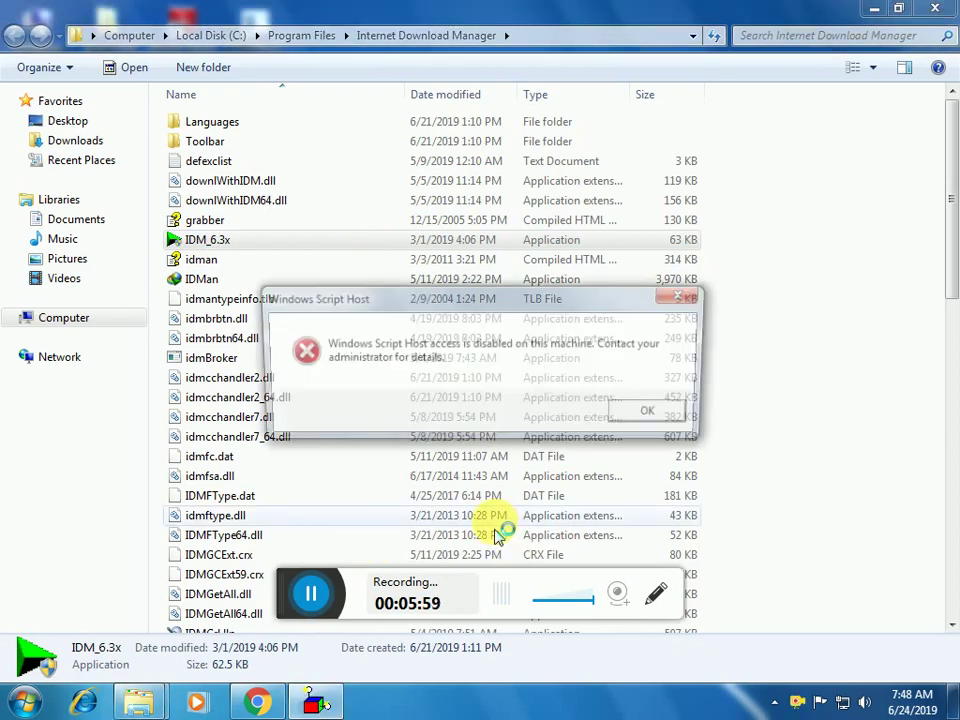
click(656, 413)
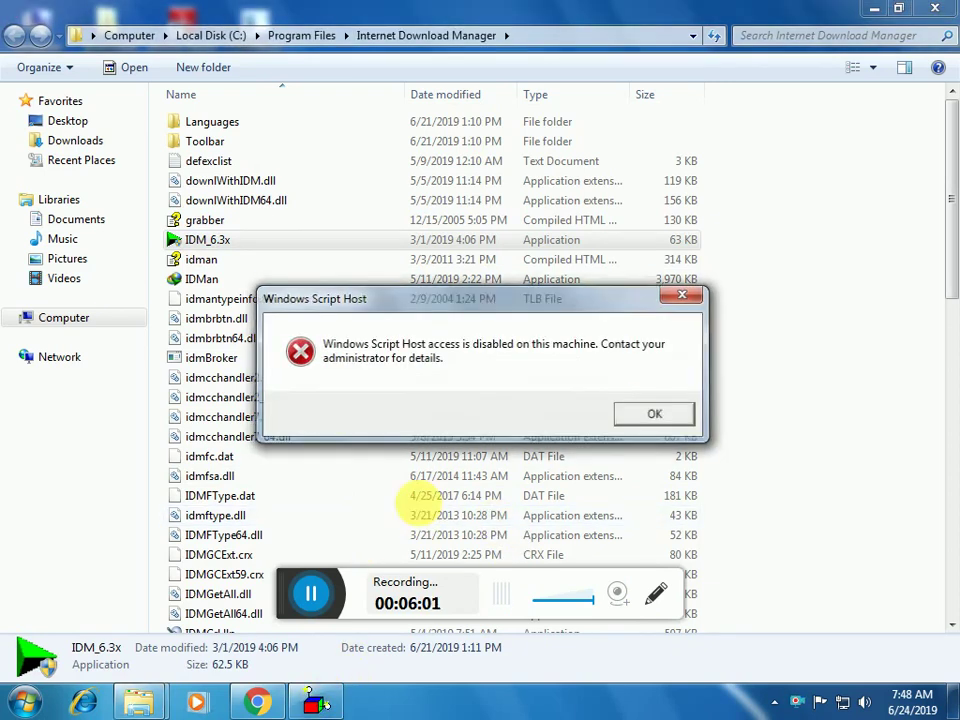
click(318, 705)
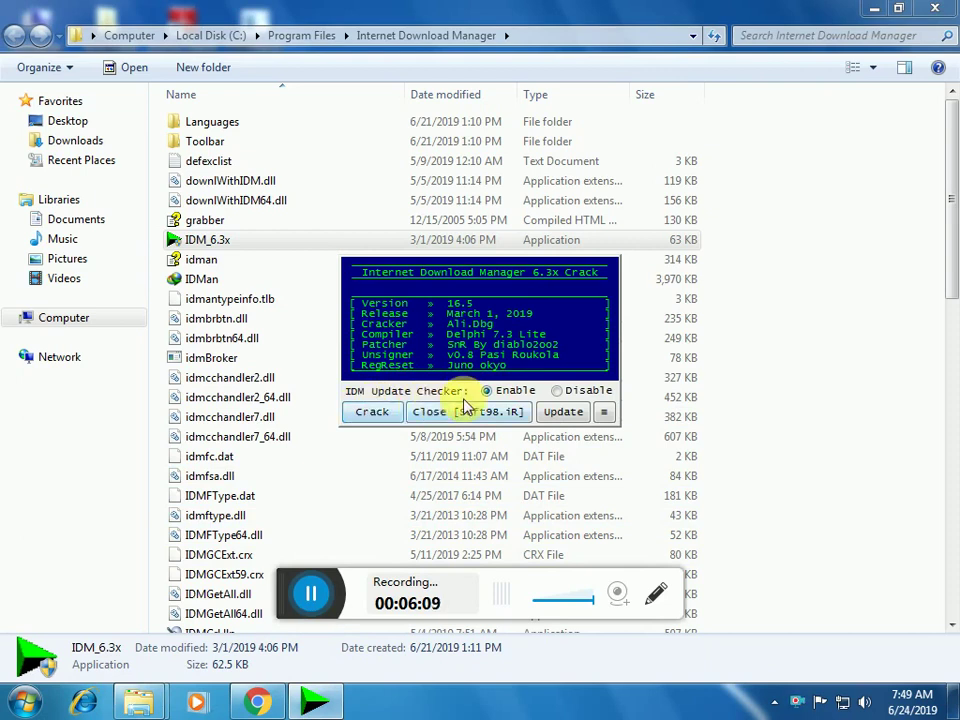
click(557, 391)
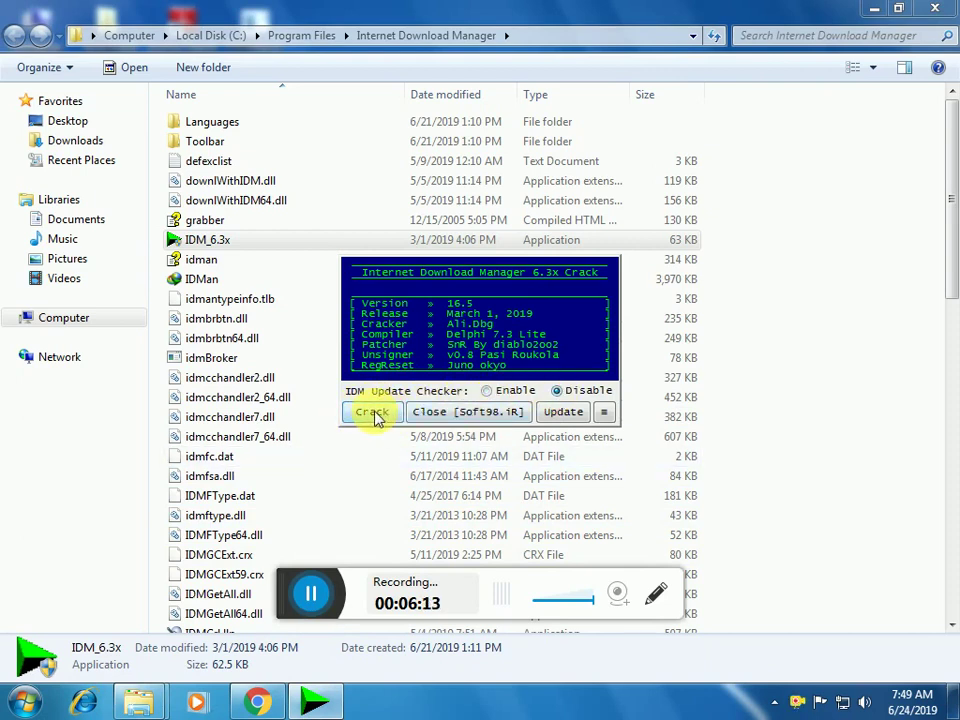
click(371, 411)
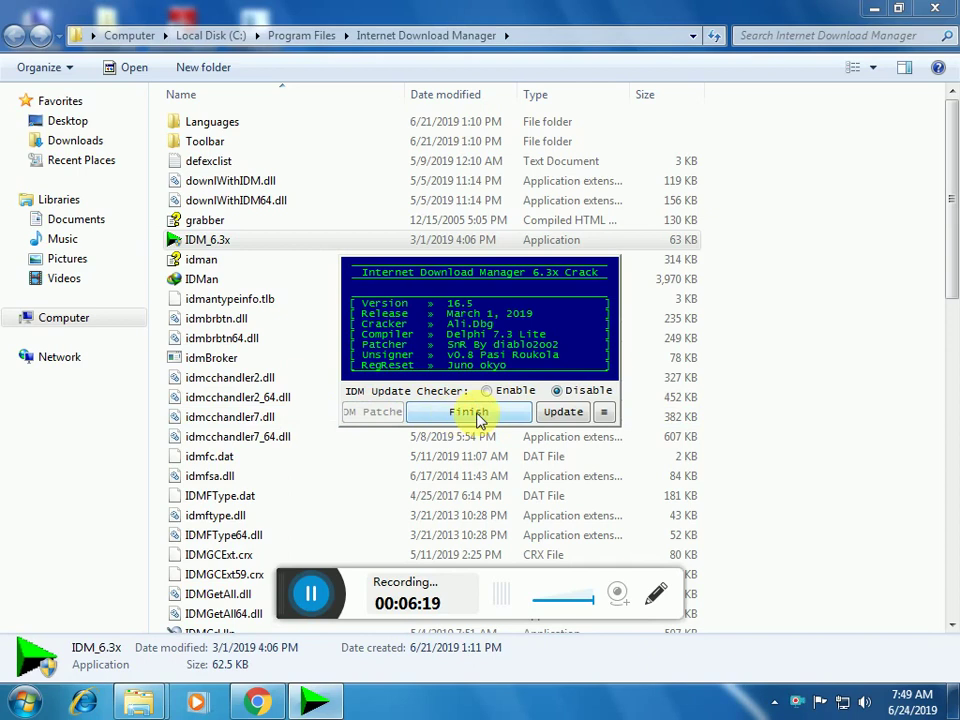
click(479, 418)
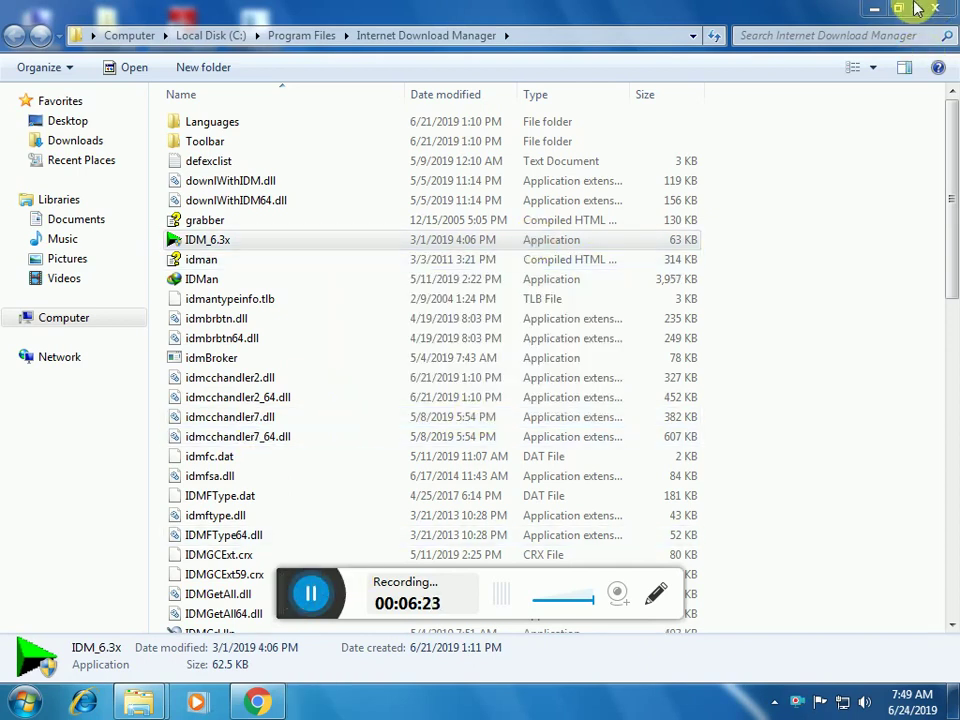
Switch to Chrome, go to the YouTube home page and play the recommended Kids TV Shows Motu Patlu video
click(875, 10)
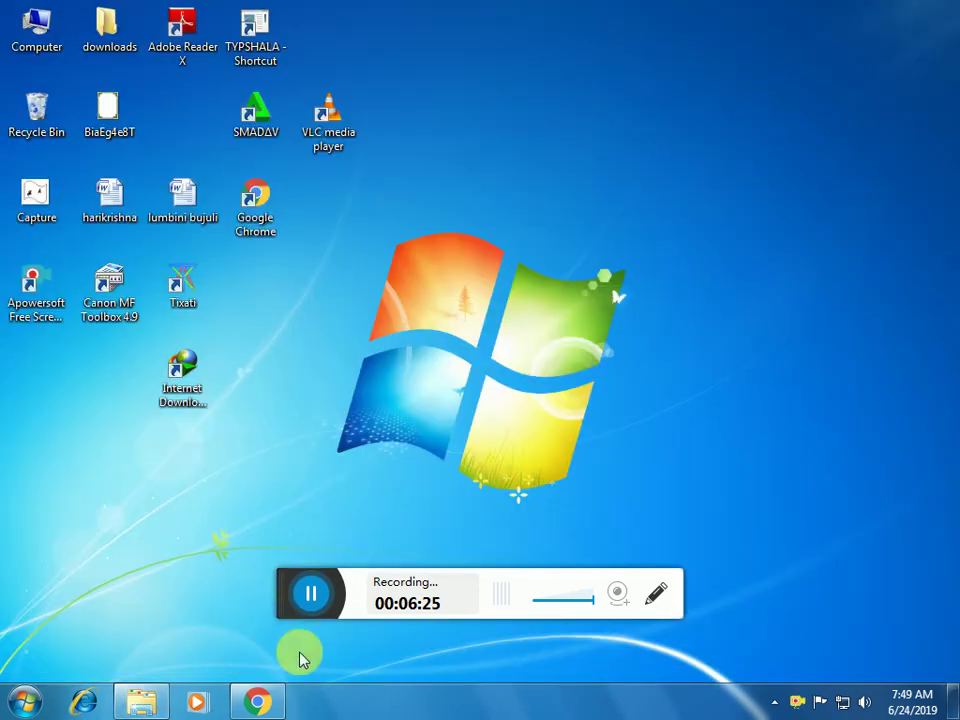
click(255, 706)
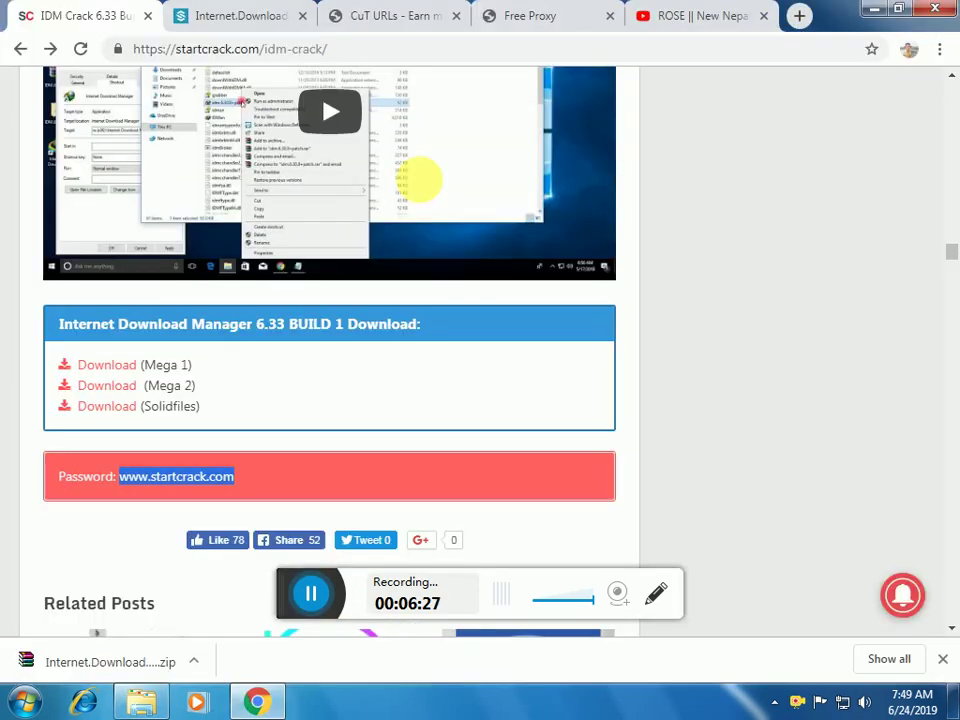
click(693, 17)
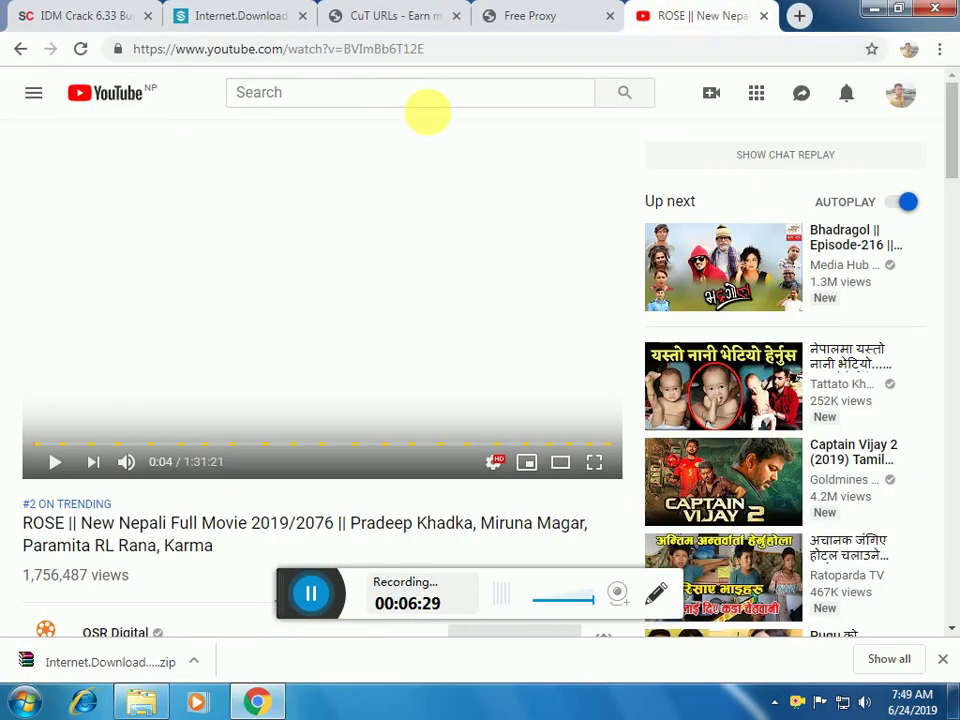
click(133, 100)
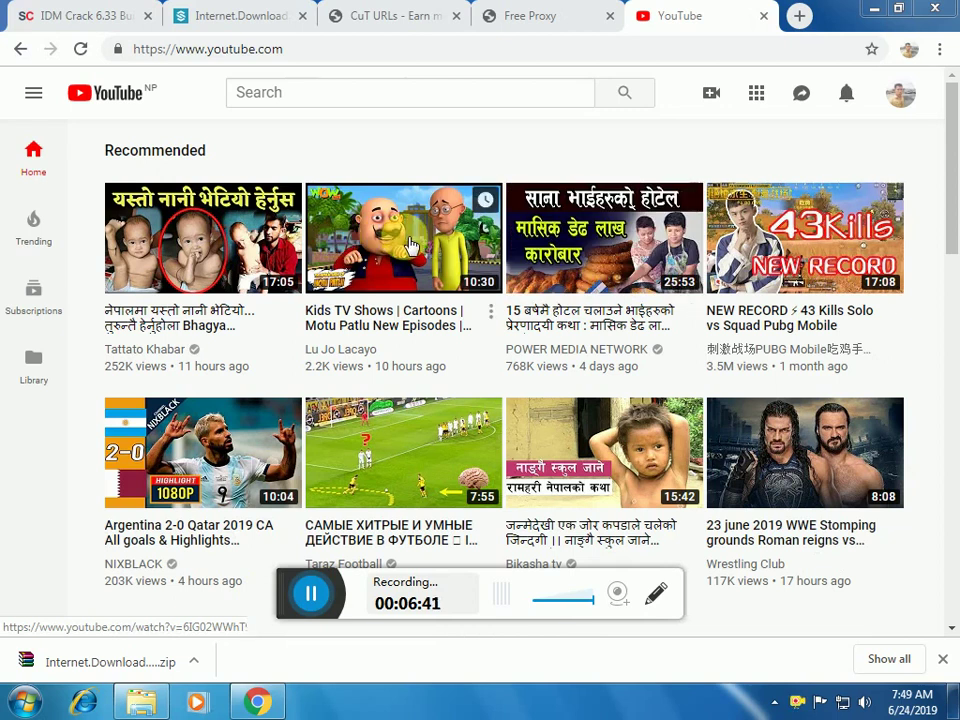
click(376, 446)
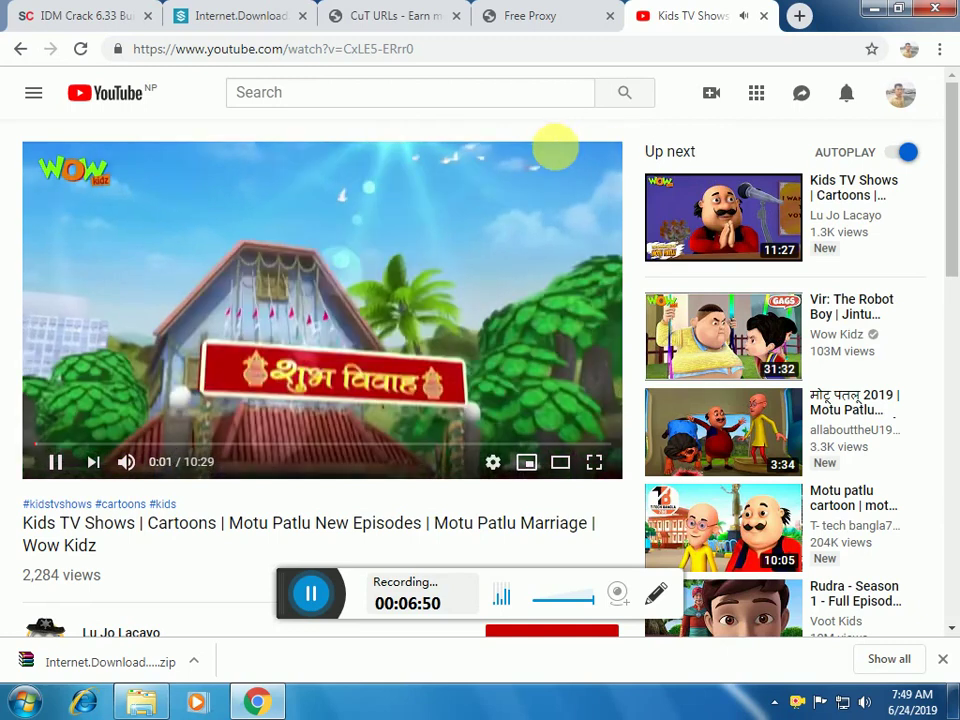
Look over the Motu Patlu video page and pause the video
scroll(342, 320, down, 3)
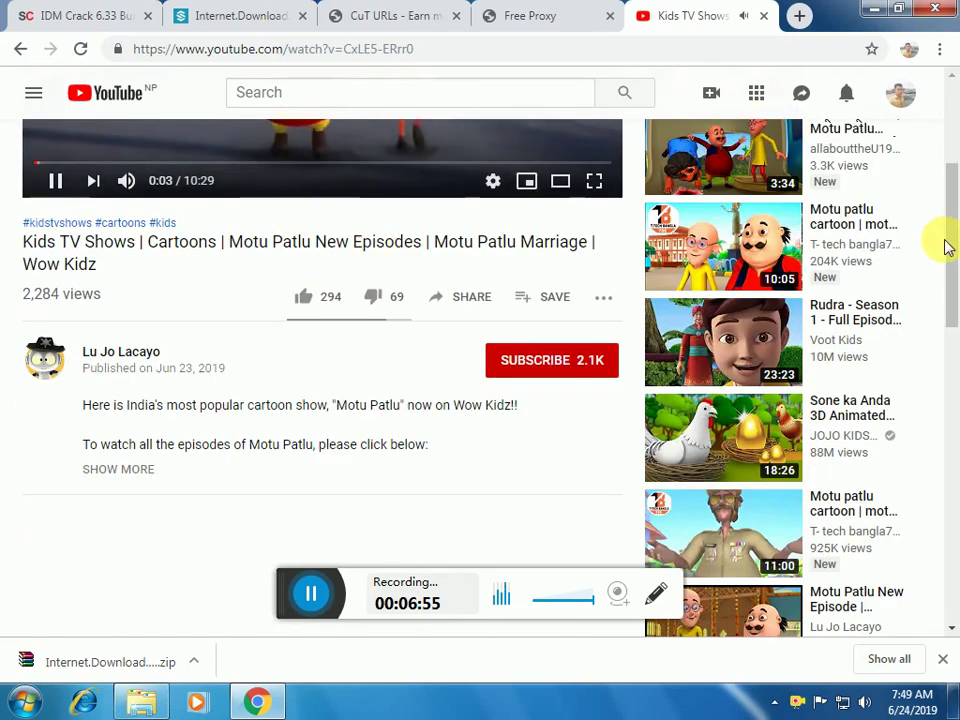
scroll(949, 240, down, 1)
scroll(950, 225, up, 5)
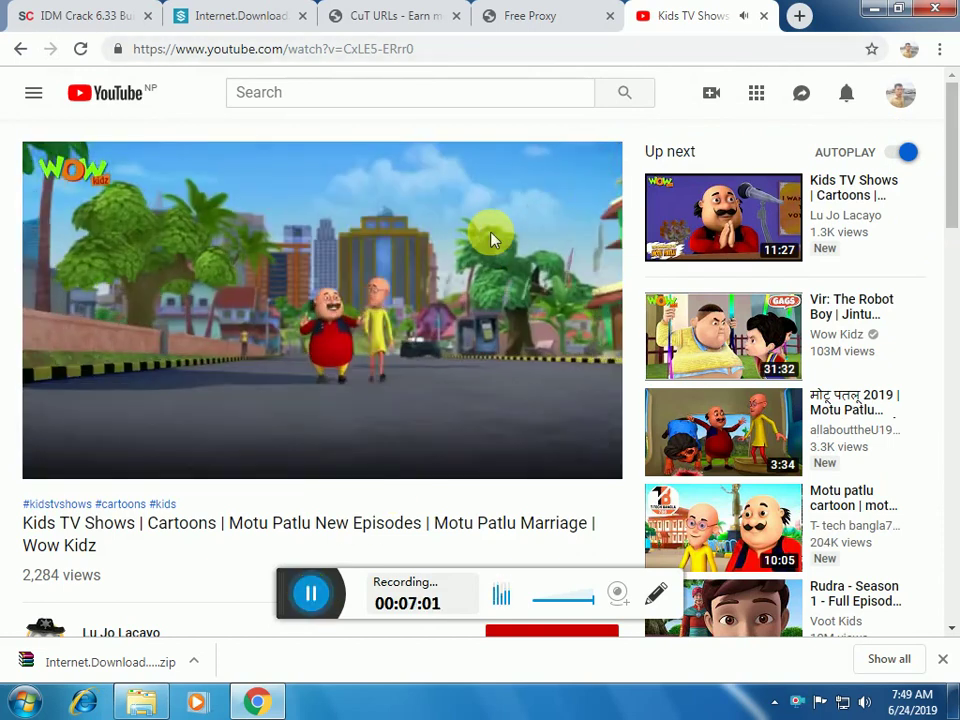
click(490, 240)
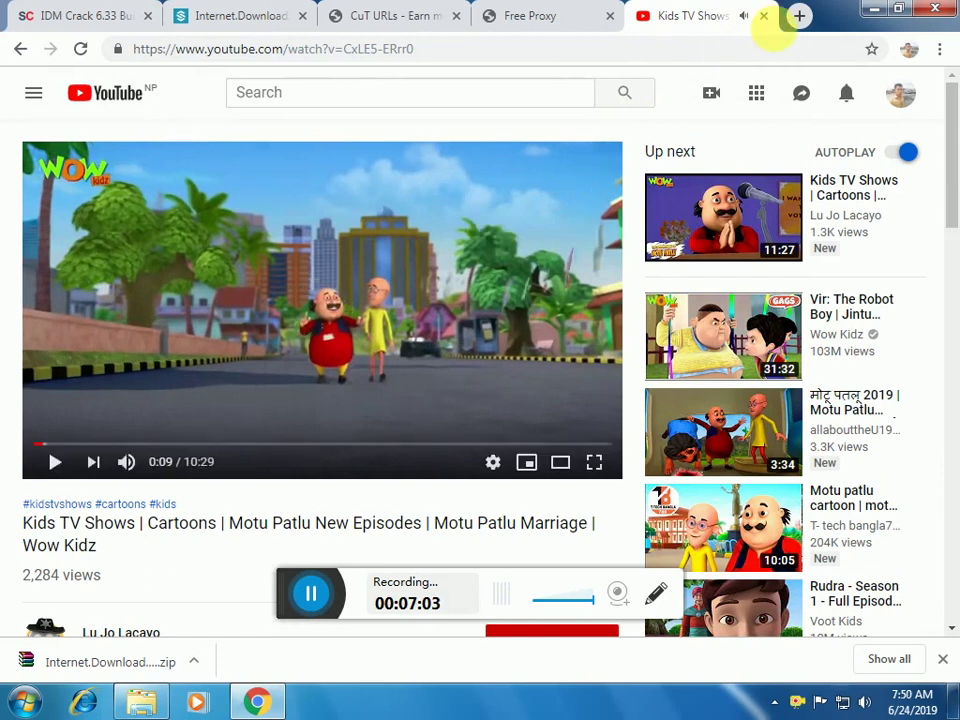
Open Chrome's Extensions page and check the installed extensions and apps for an IDM entry
click(941, 49)
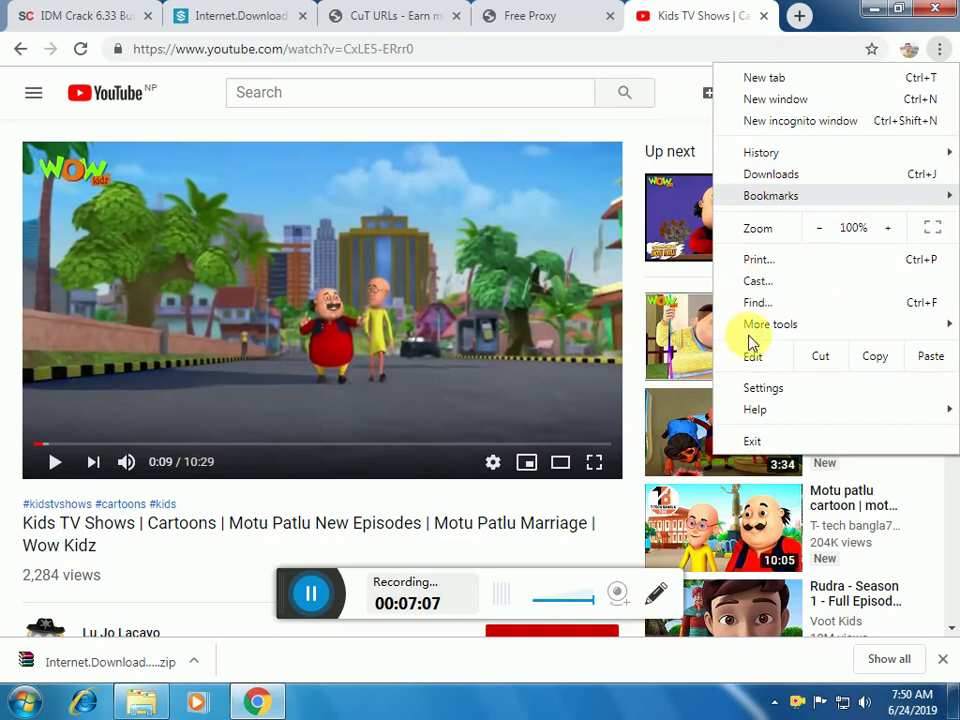
mouse_move(754, 334)
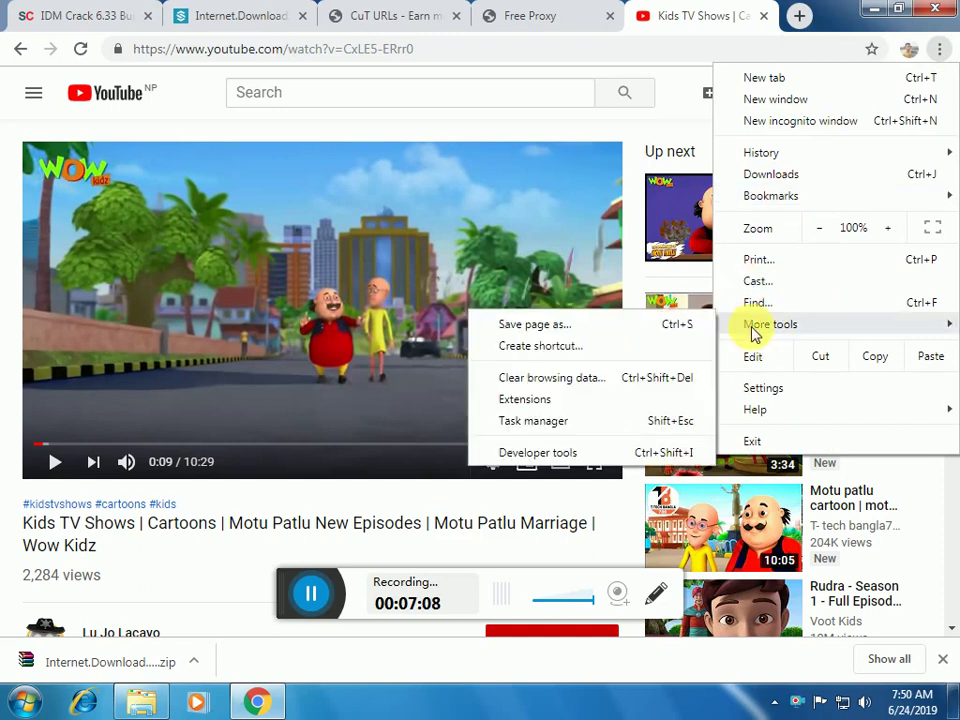
click(528, 400)
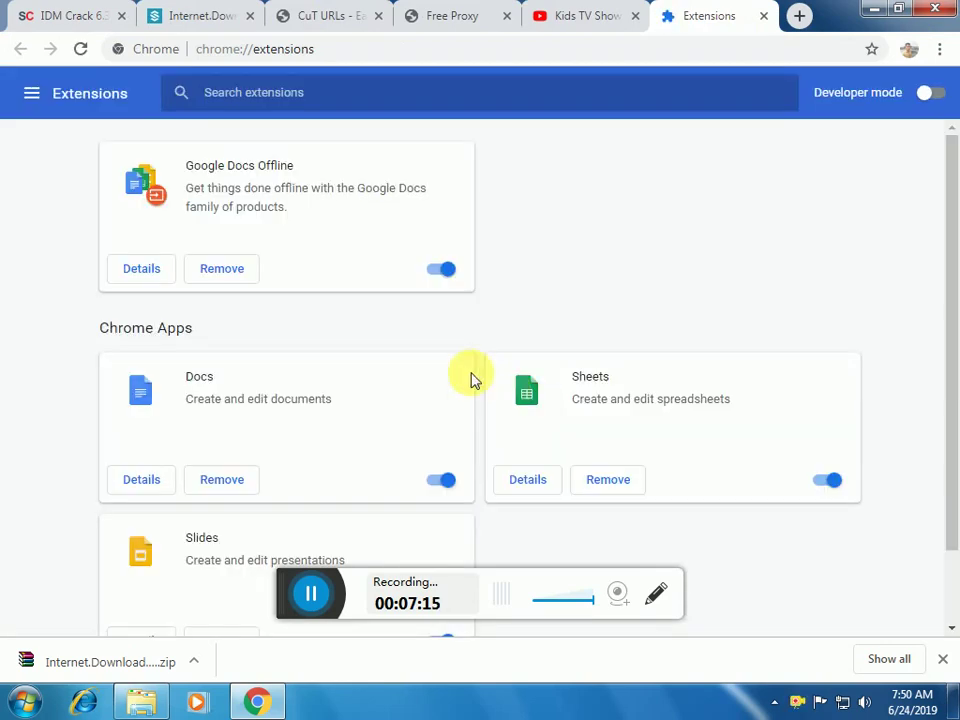
scroll(930, 258, down, 1)
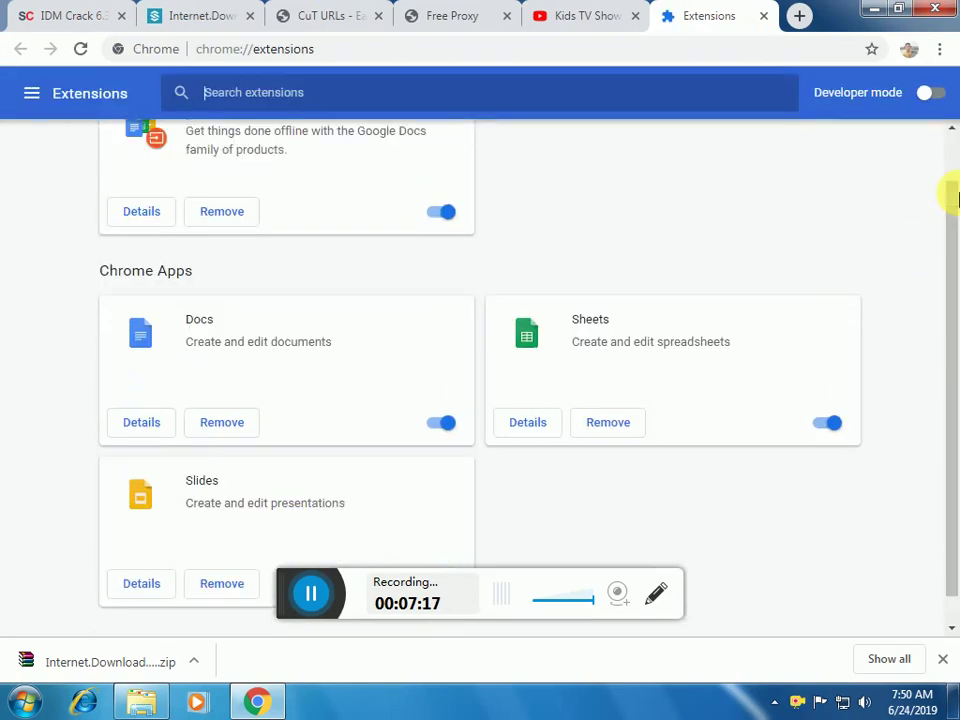
scroll(949, 261, up, 1)
scroll(953, 200, down, 1)
scroll(953, 167, down, 1)
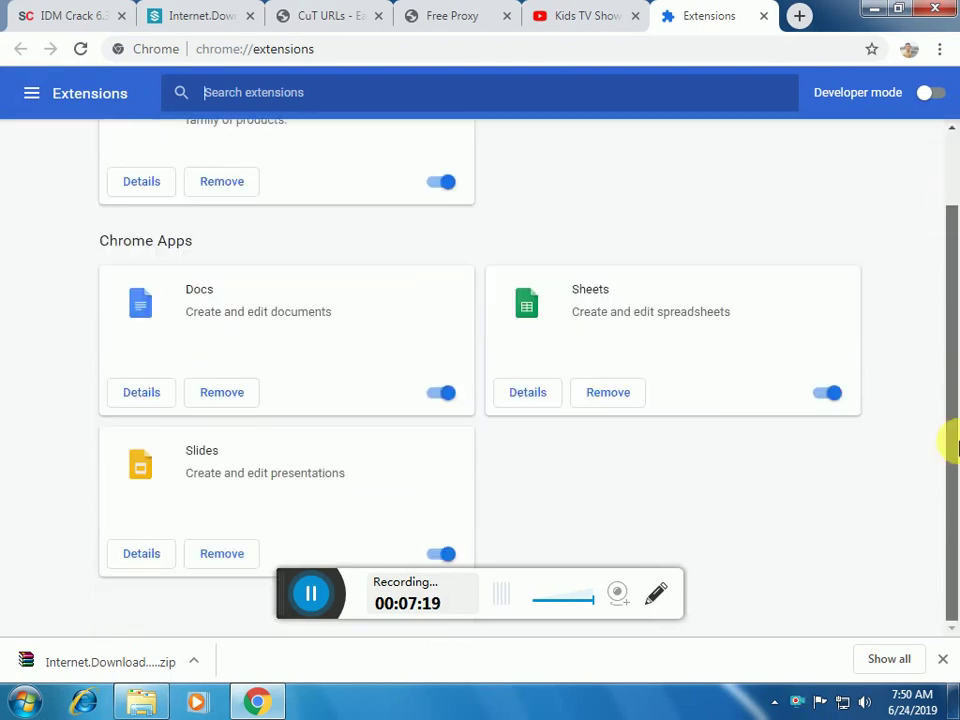
scroll(950, 200, up, 2)
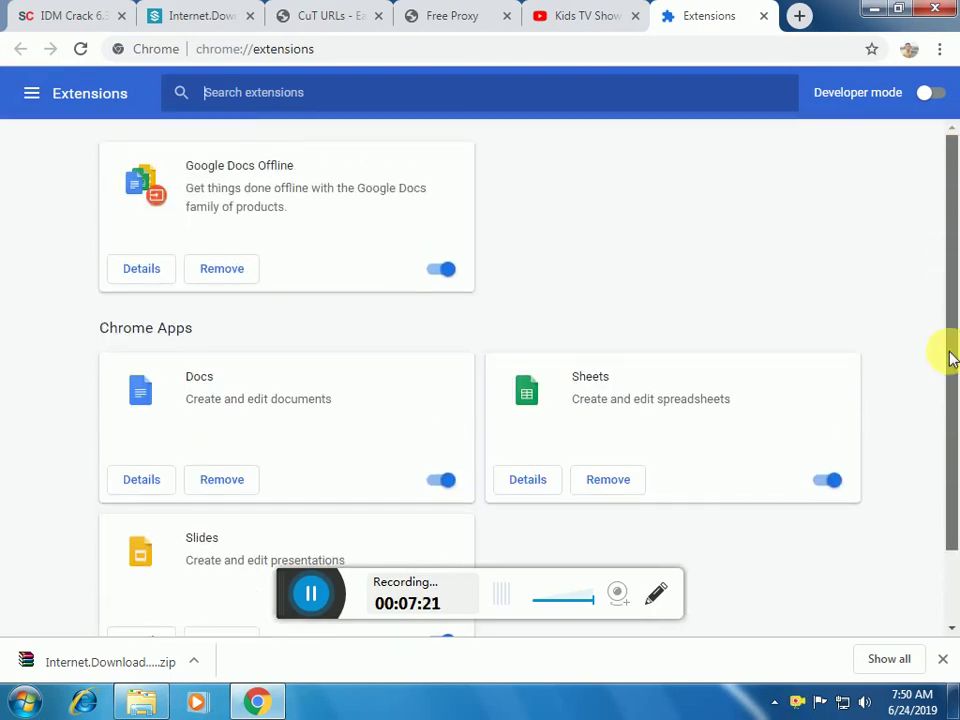
scroll(945, 300, down, 2)
Minimize Chrome, move the Internet Download Manager desktop shortcut further down and open its file location
click(876, 16)
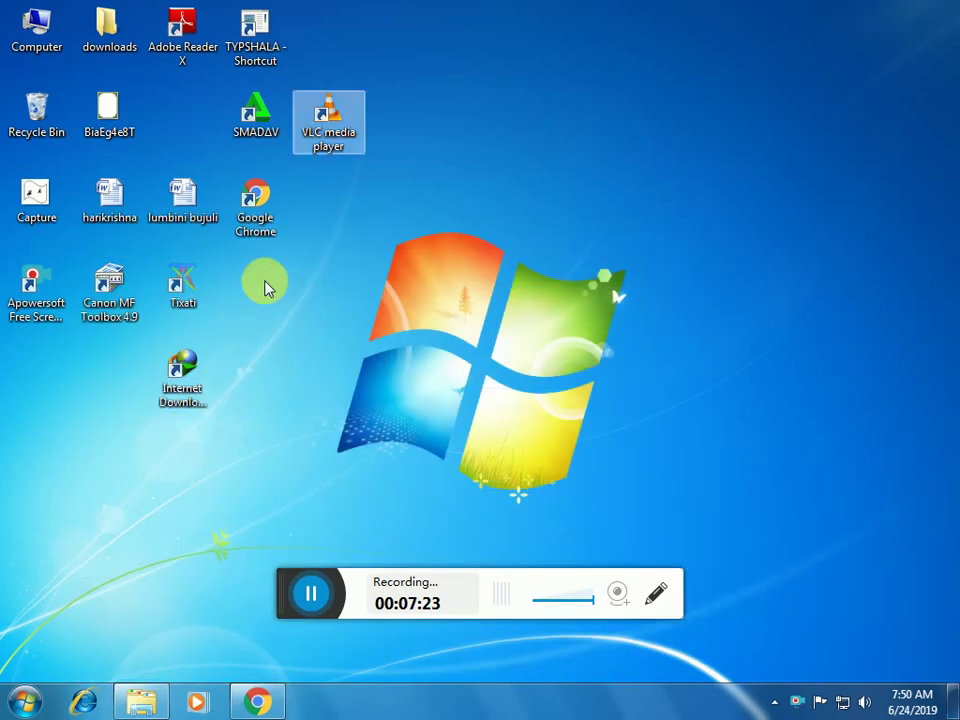
drag(189, 379, 262, 464)
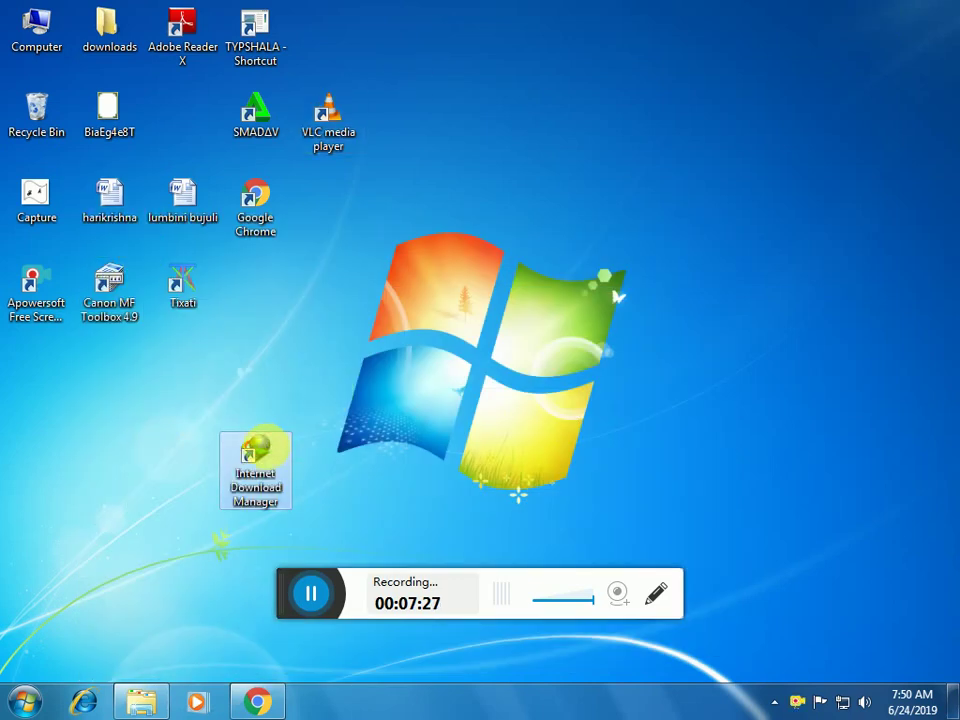
right_click(260, 445)
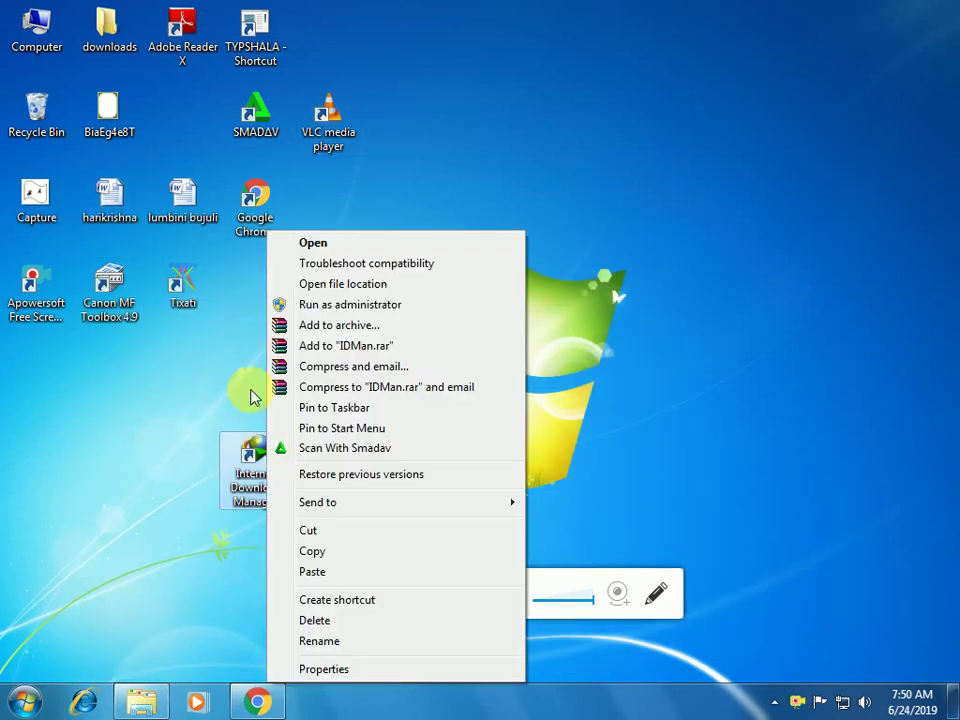
click(306, 289)
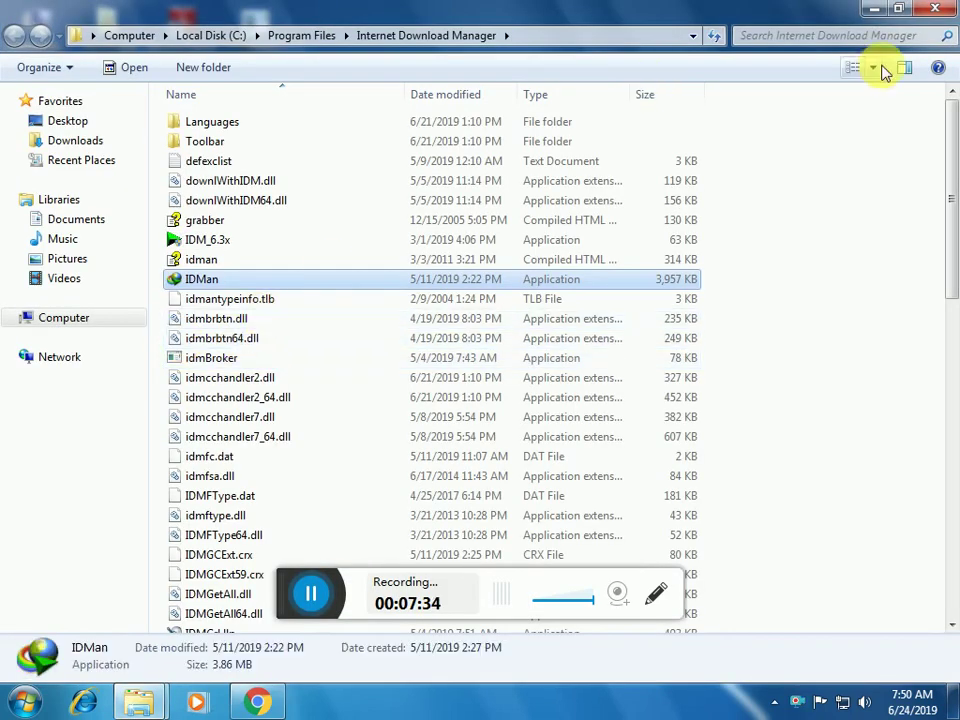
Shrink the Internet Download Manager folder window, move it clear of the centre and bring the IDMGCExt.crx files into view
click(899, 12)
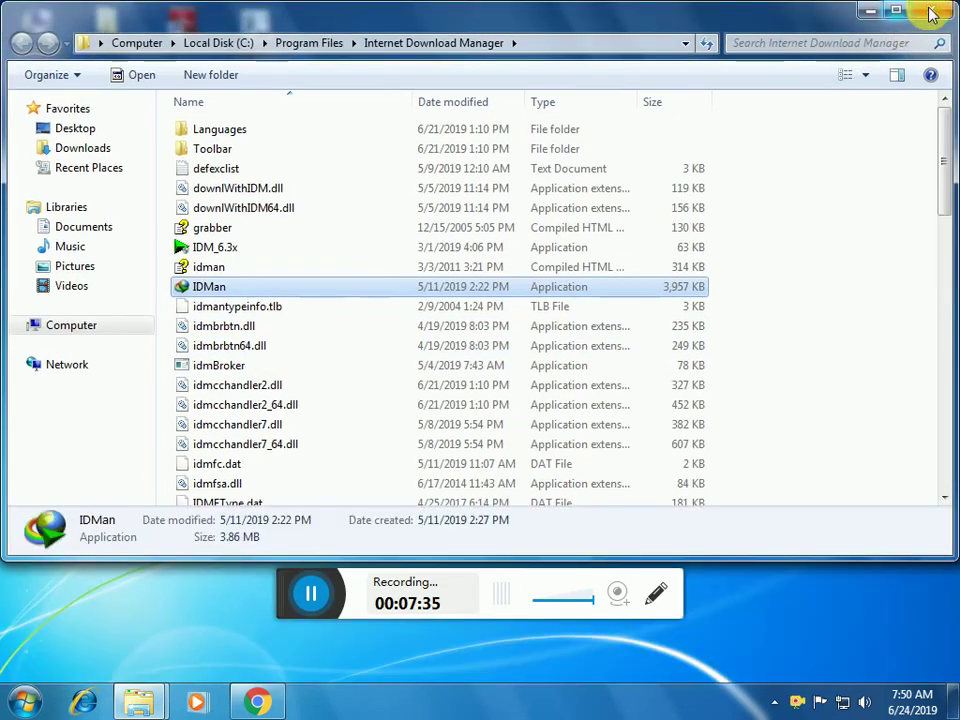
drag(956, 8, 433, 170)
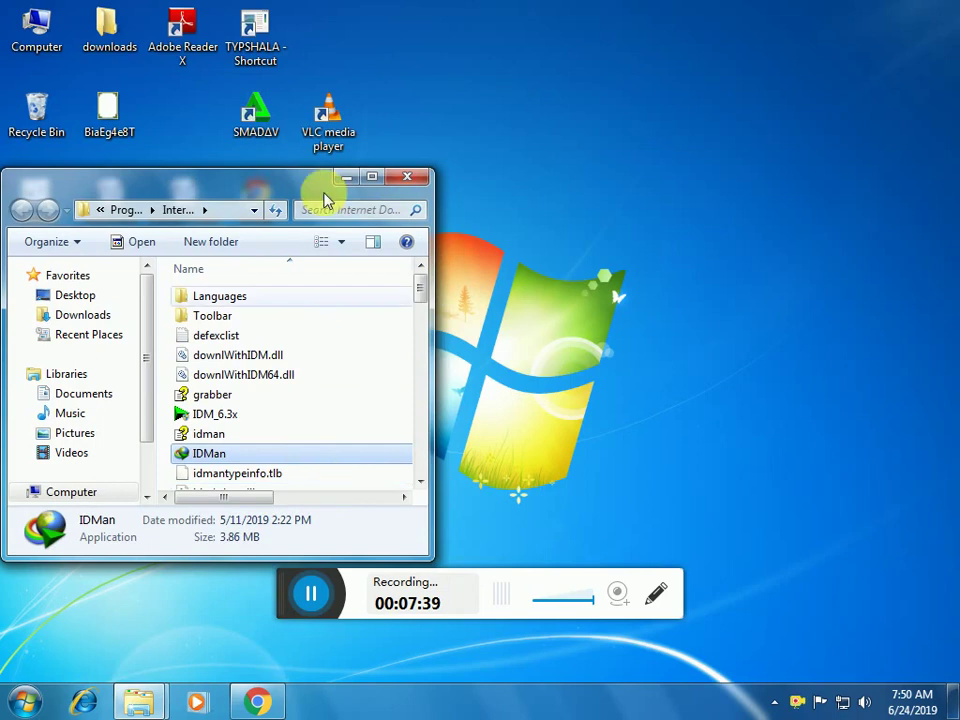
drag(313, 183, 331, 81)
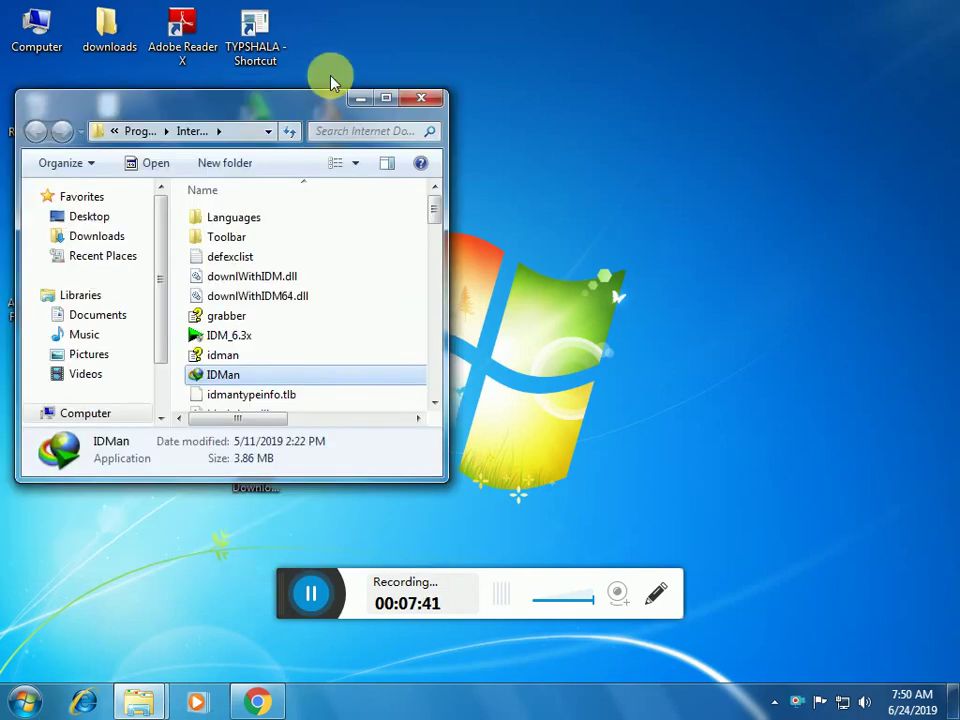
scroll(333, 368, down, 7)
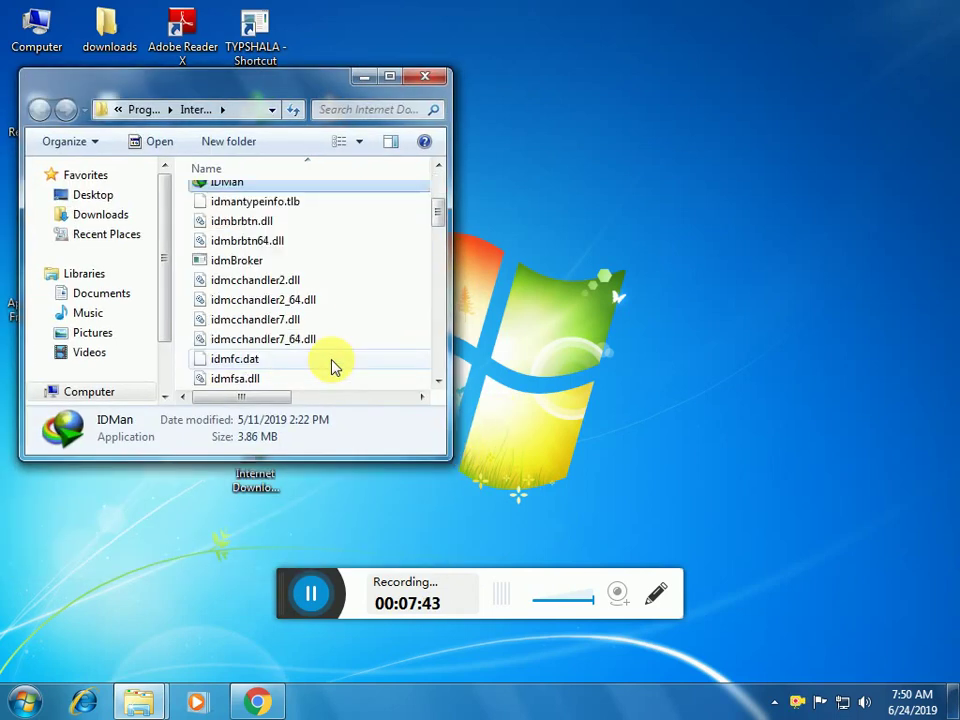
Restore Chrome down to a smaller window and place its Extensions page beside the Internet Download Manager folder
click(262, 700)
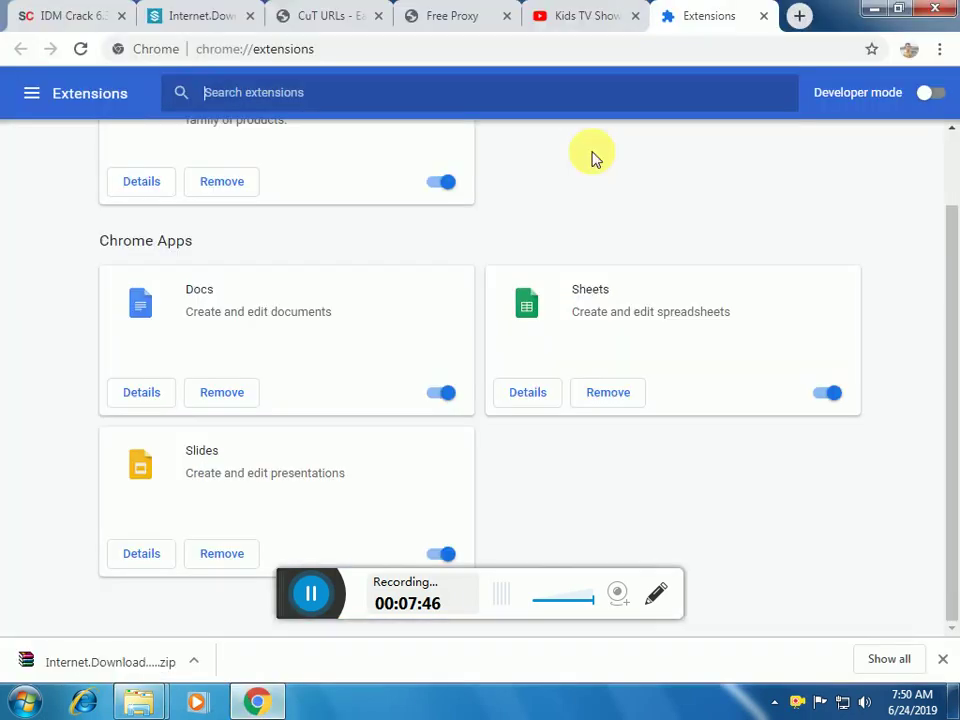
click(903, 10)
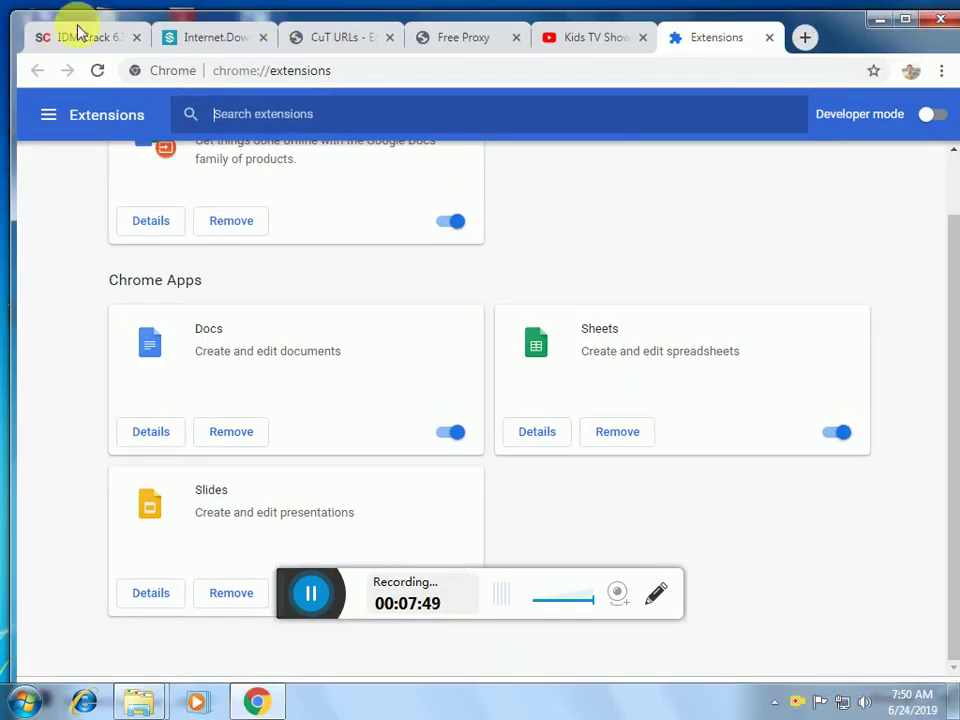
drag(18, 20, 823, 203)
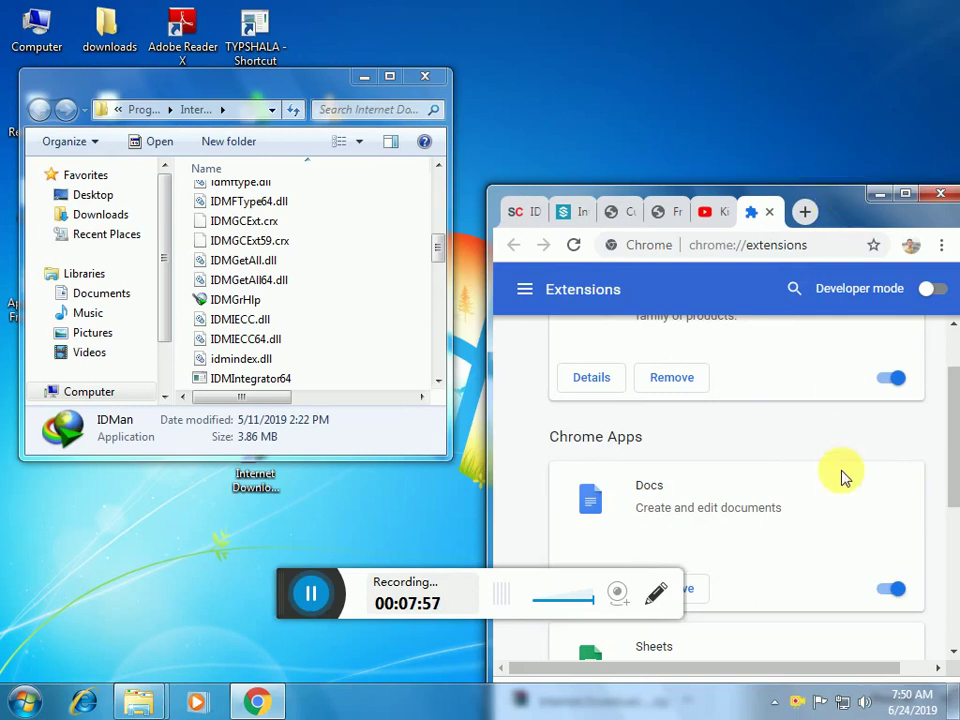
scroll(836, 409, down, 4)
drag(822, 208, 802, 30)
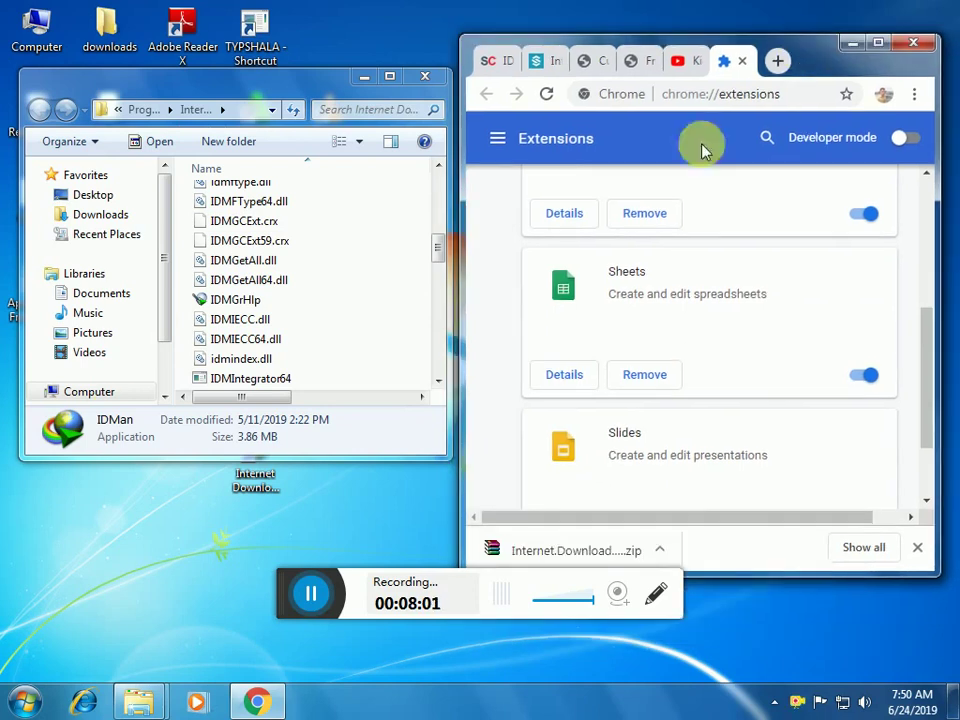
Try to add IDMGCExt.crx and IDMGCExt59.crx to Chrome's Extensions page, close the program folder and maximize Chrome
click(240, 339)
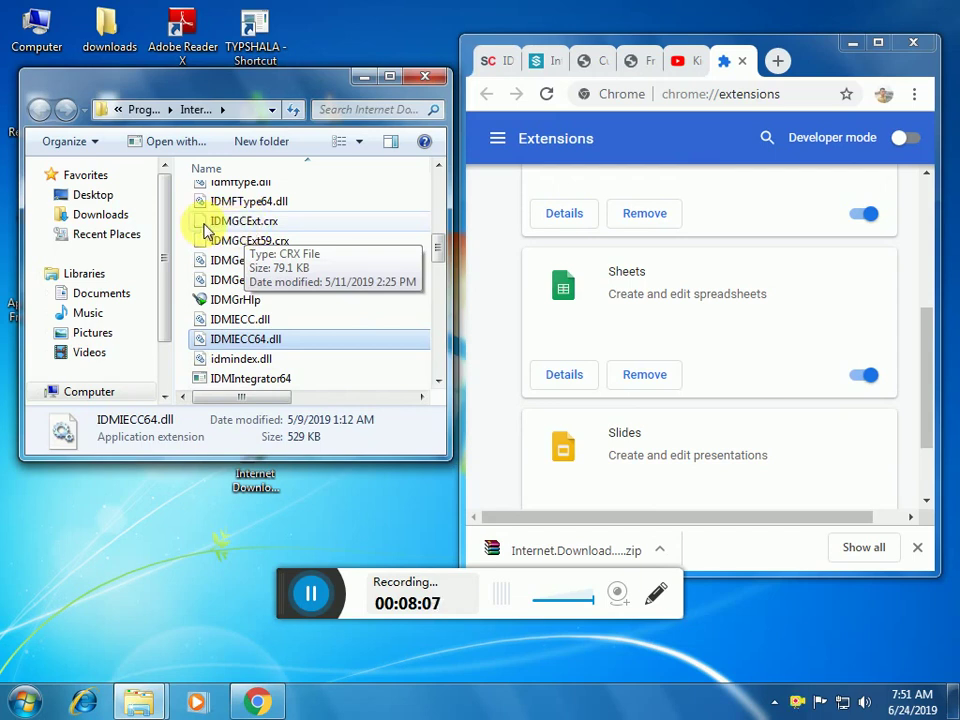
drag(205, 230, 797, 228)
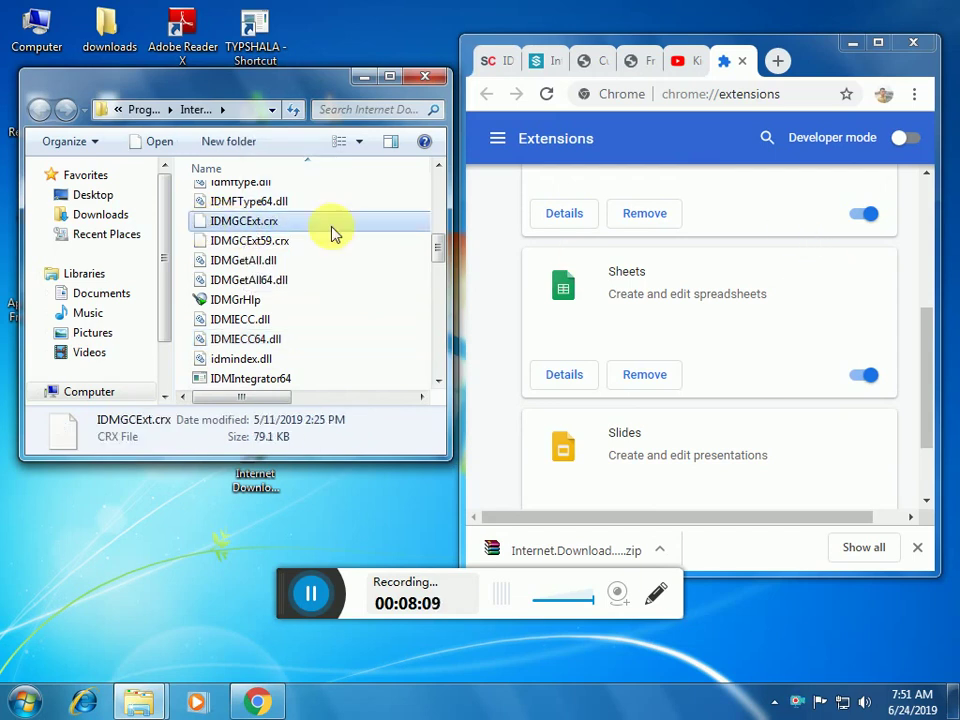
drag(295, 230, 814, 231)
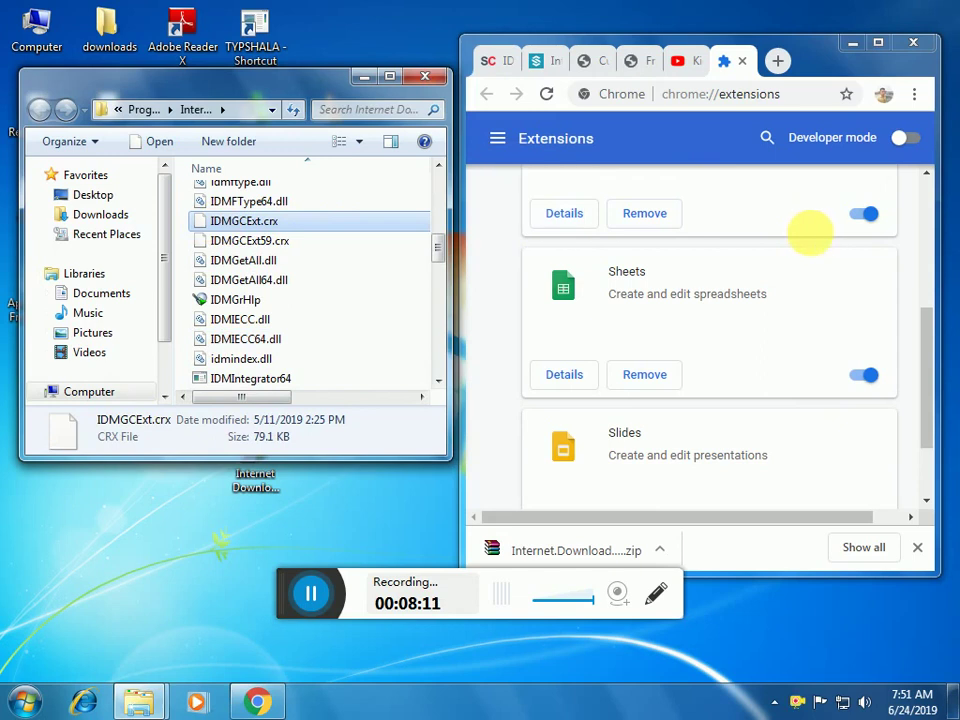
drag(243, 249, 825, 279)
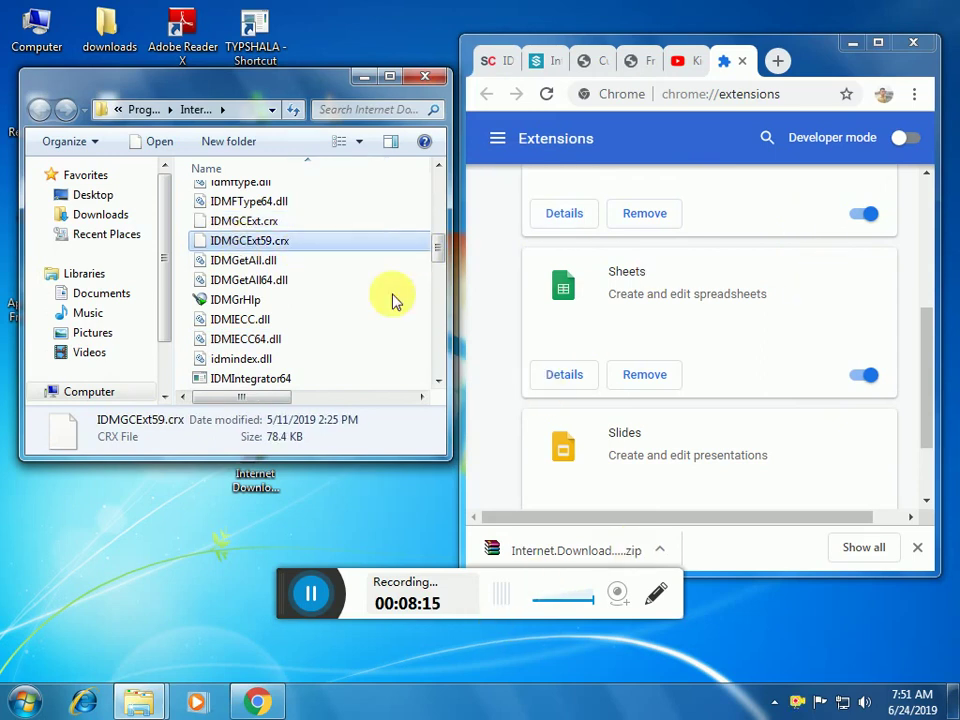
click(428, 80)
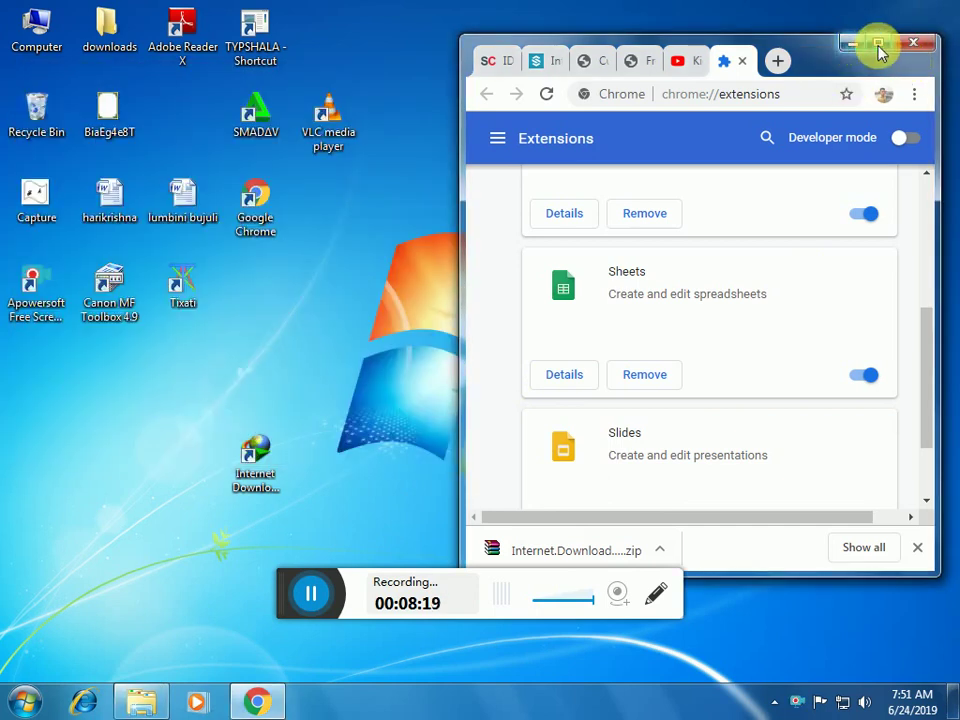
click(878, 46)
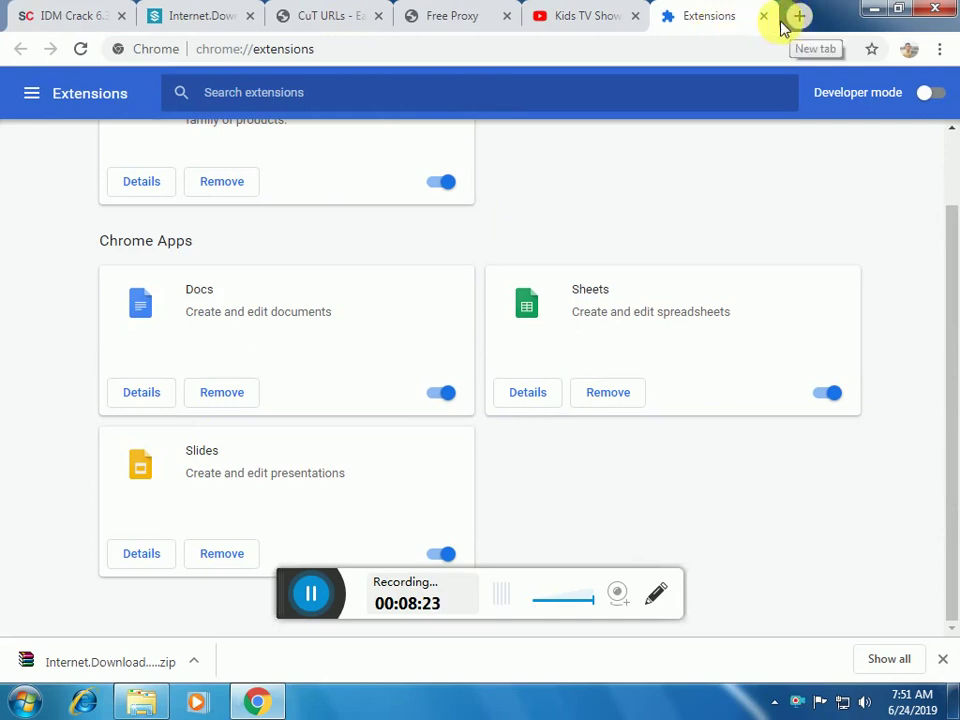
Search Google for "idm module chrome" in a new tab and open the IDM Integration Module page in the Chrome Web Store
click(785, 24)
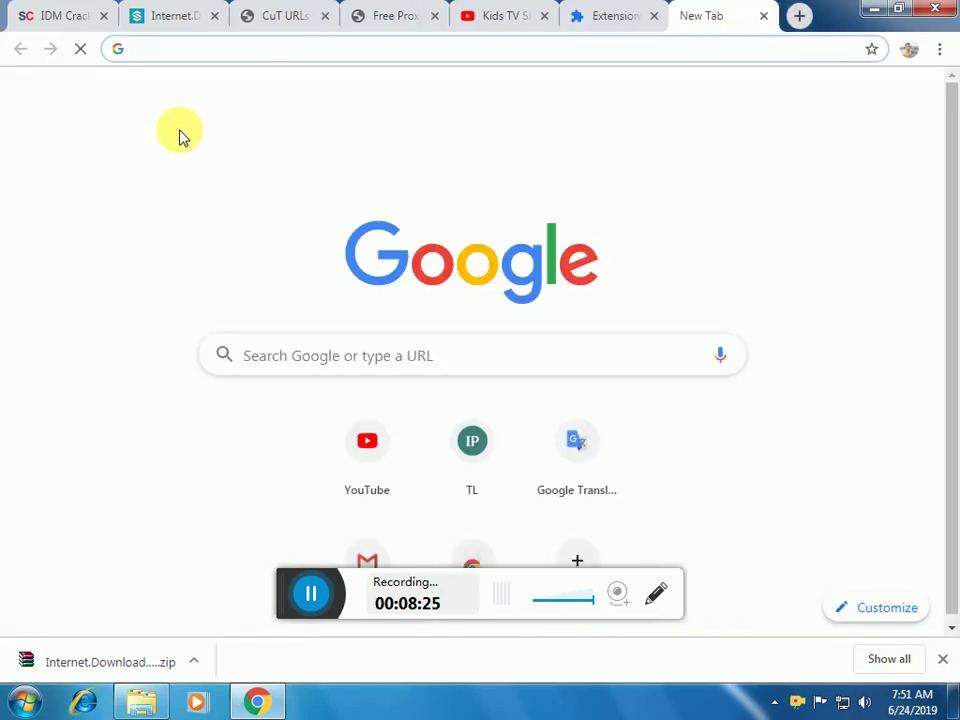
text(idm)
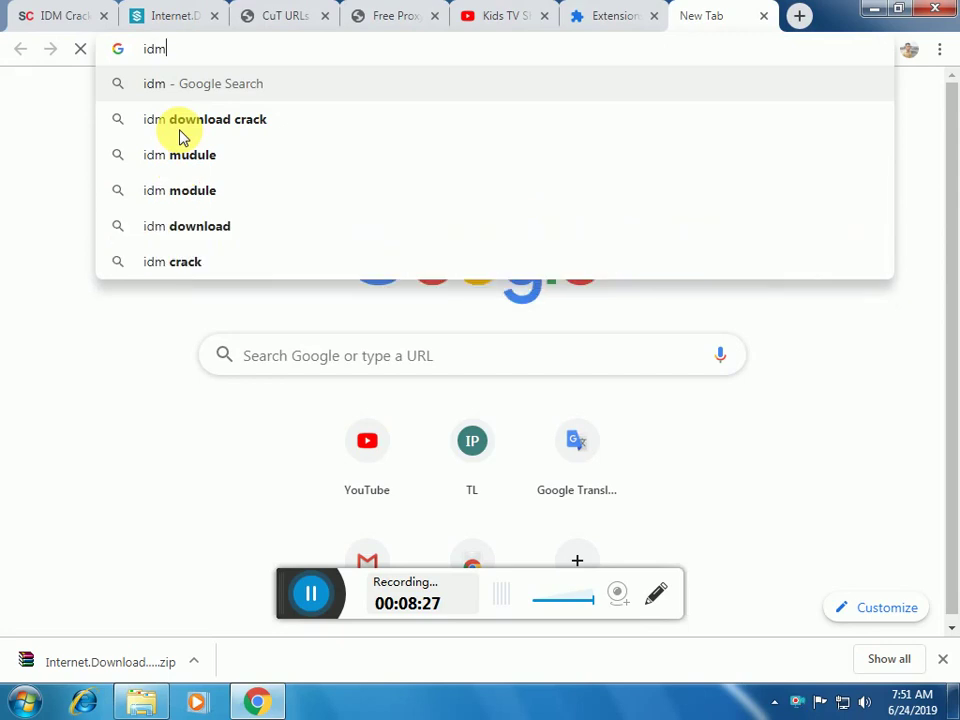
text(m)
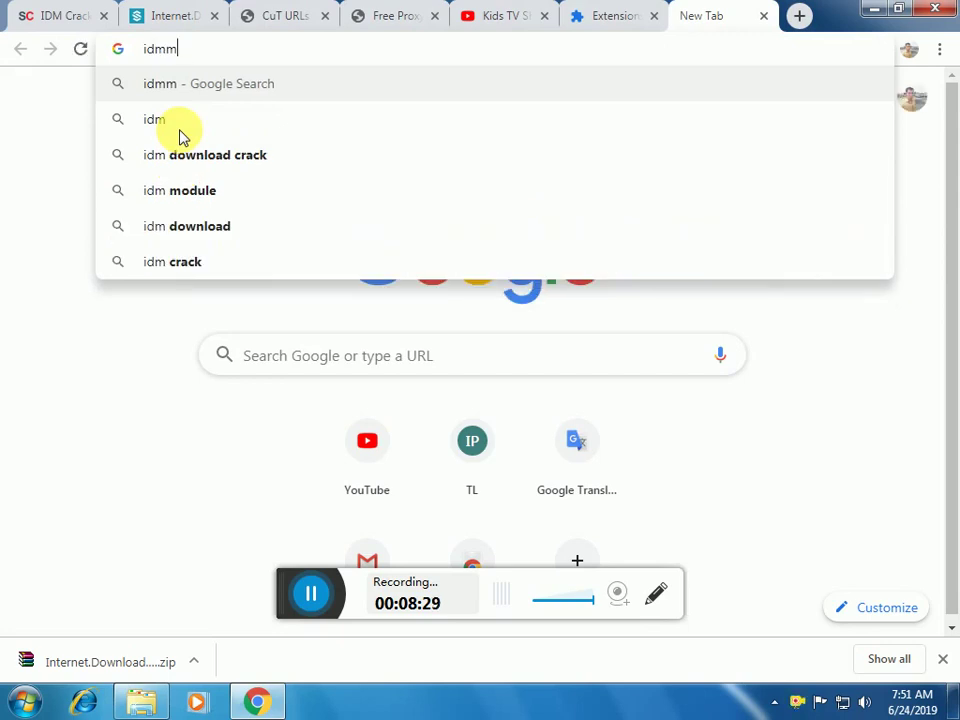
key(BackSpace)
key(BackSpace)
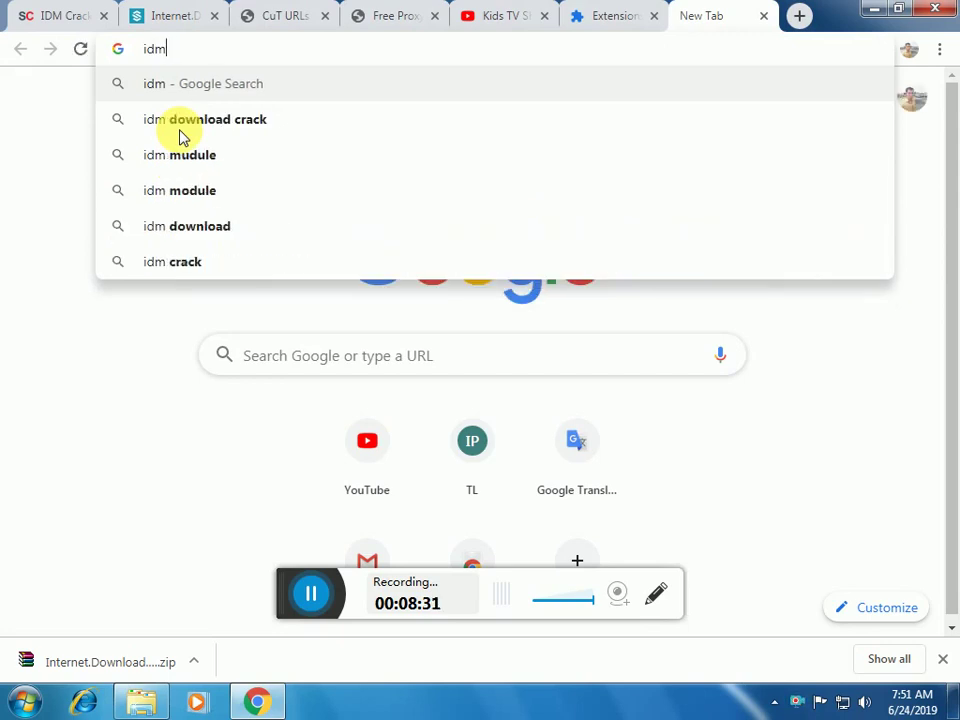
text(m mud)
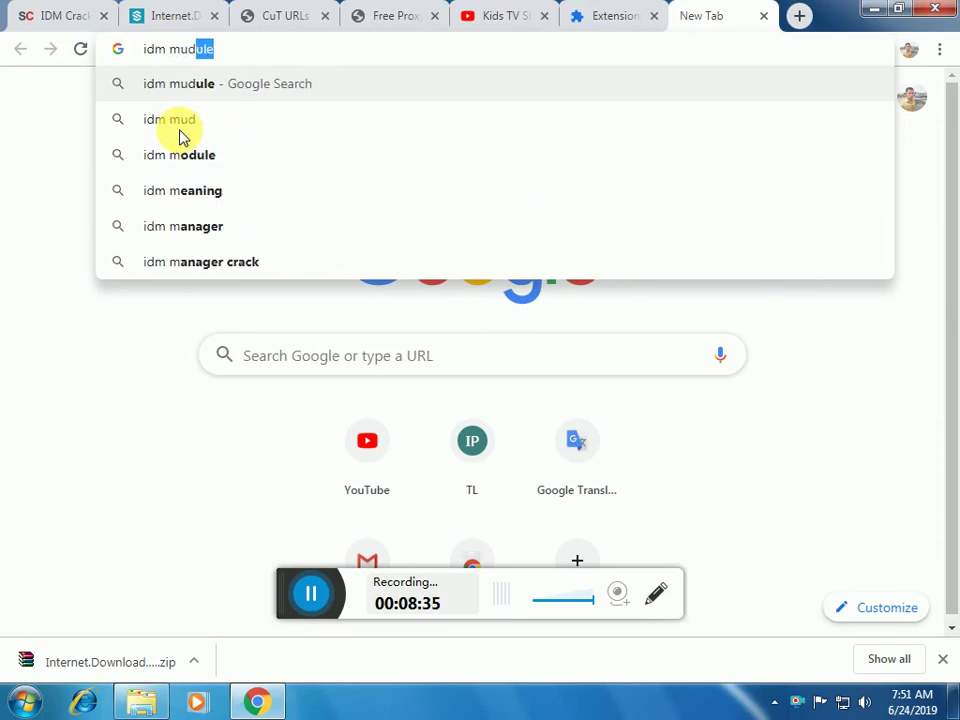
text(ule)
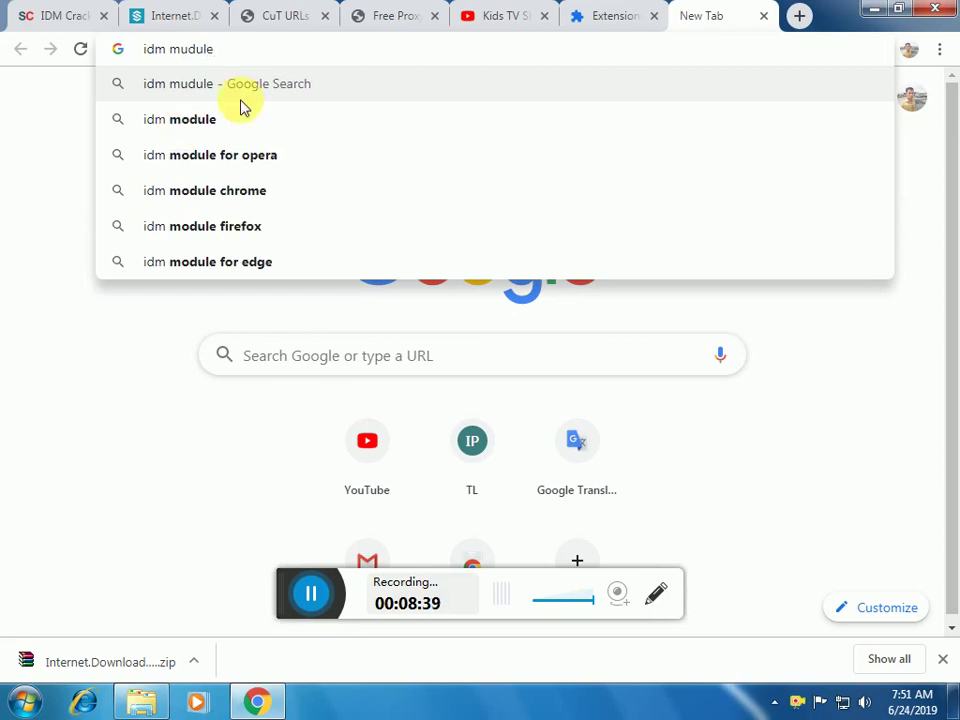
click(197, 192)
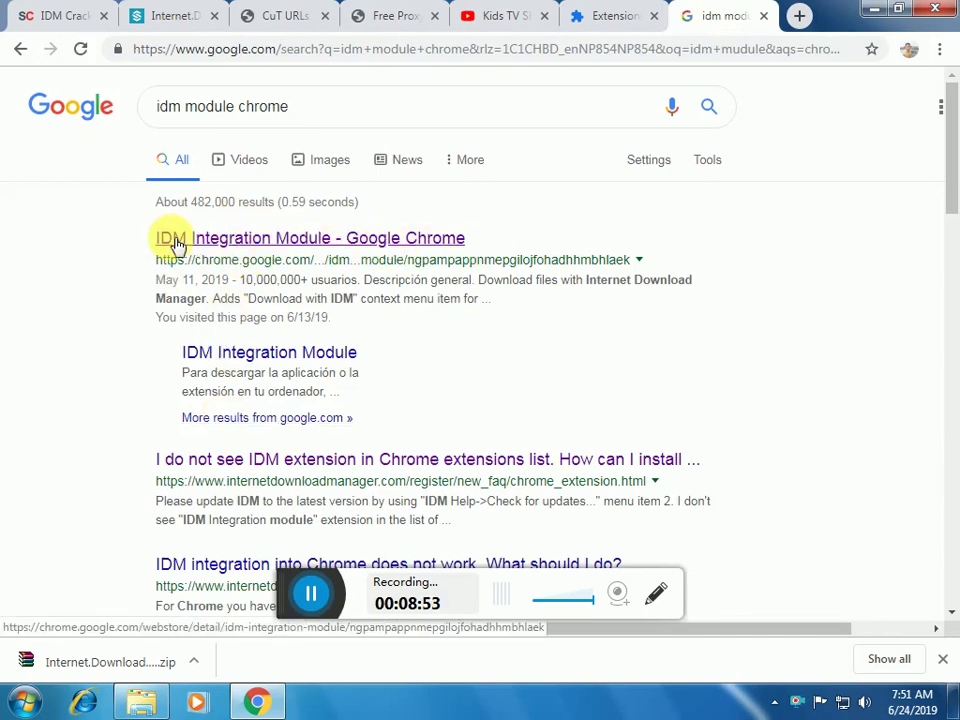
click(260, 242)
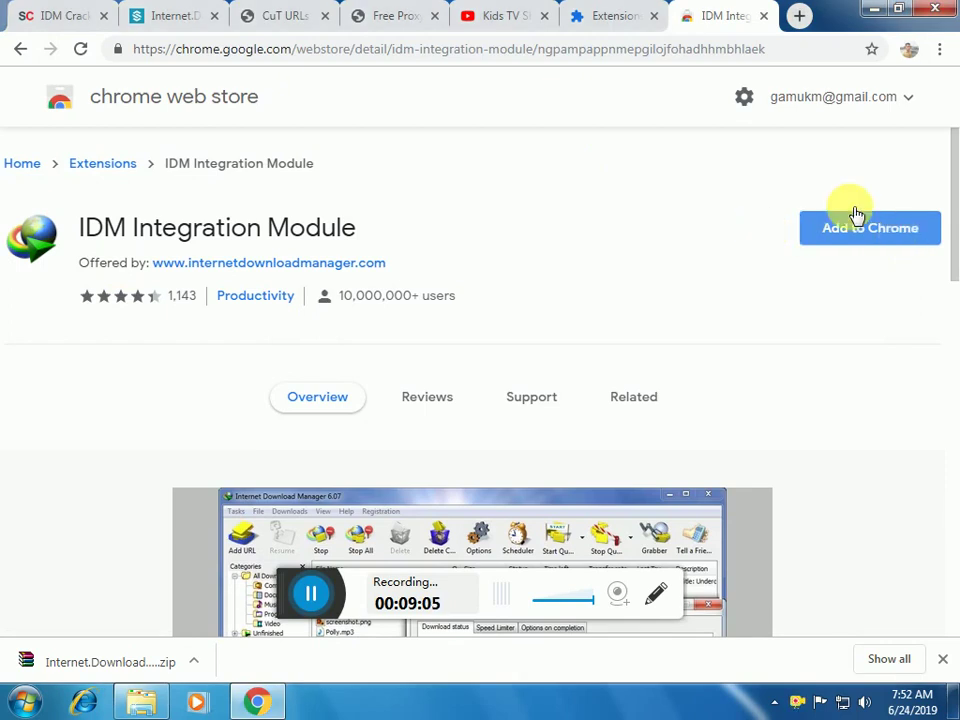
Add the IDM Integration Module extension to Chrome from the Web Store and return to the Extensions page
click(830, 214)
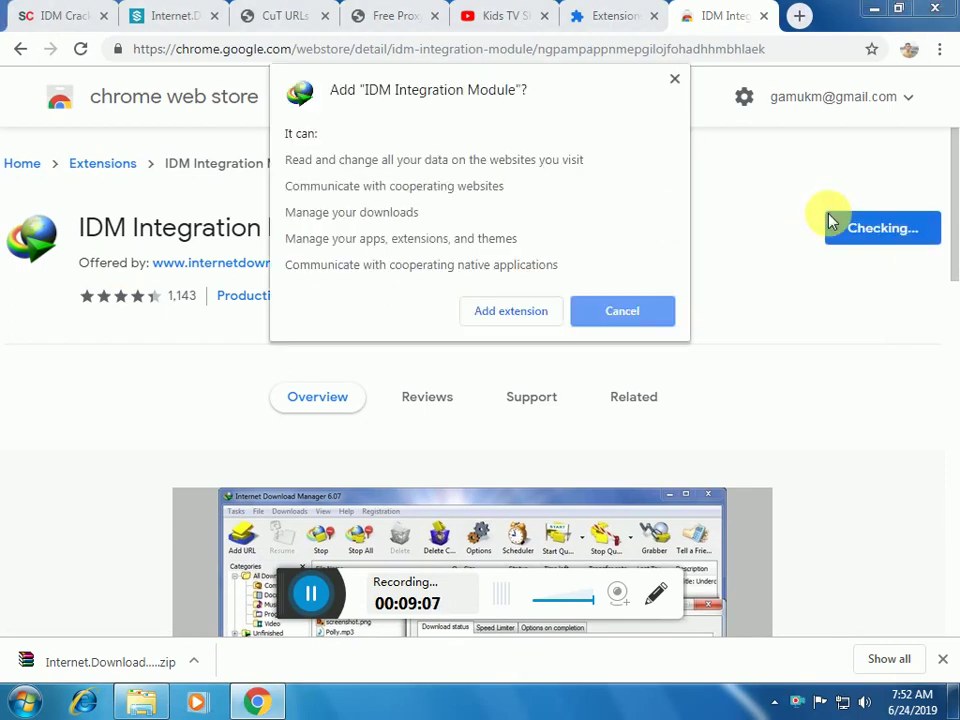
click(484, 313)
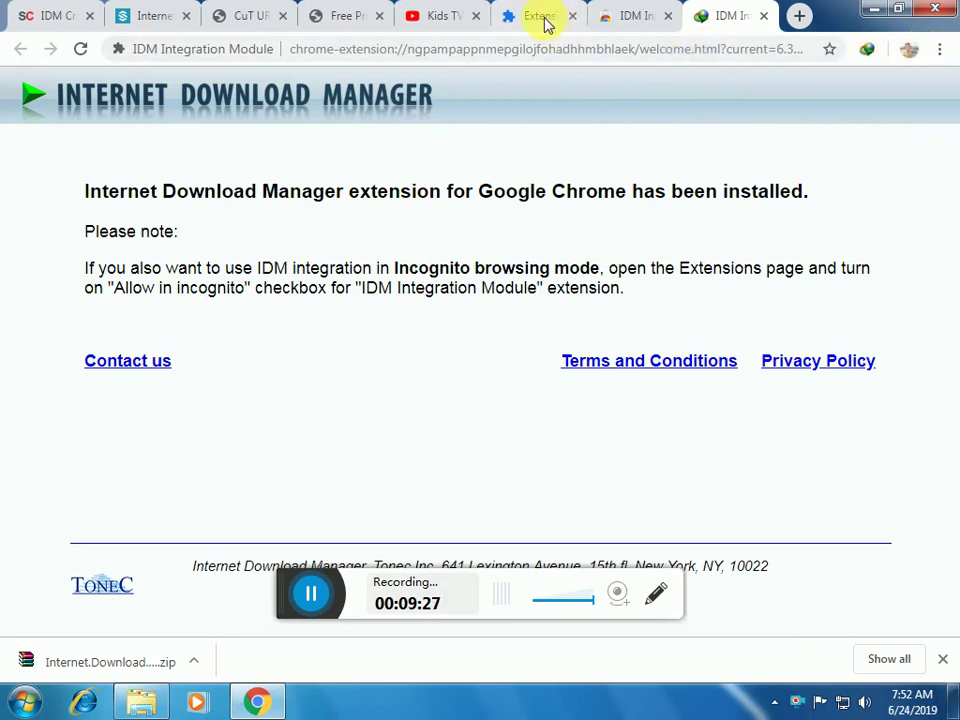
click(540, 17)
scroll(940, 260, up, 2)
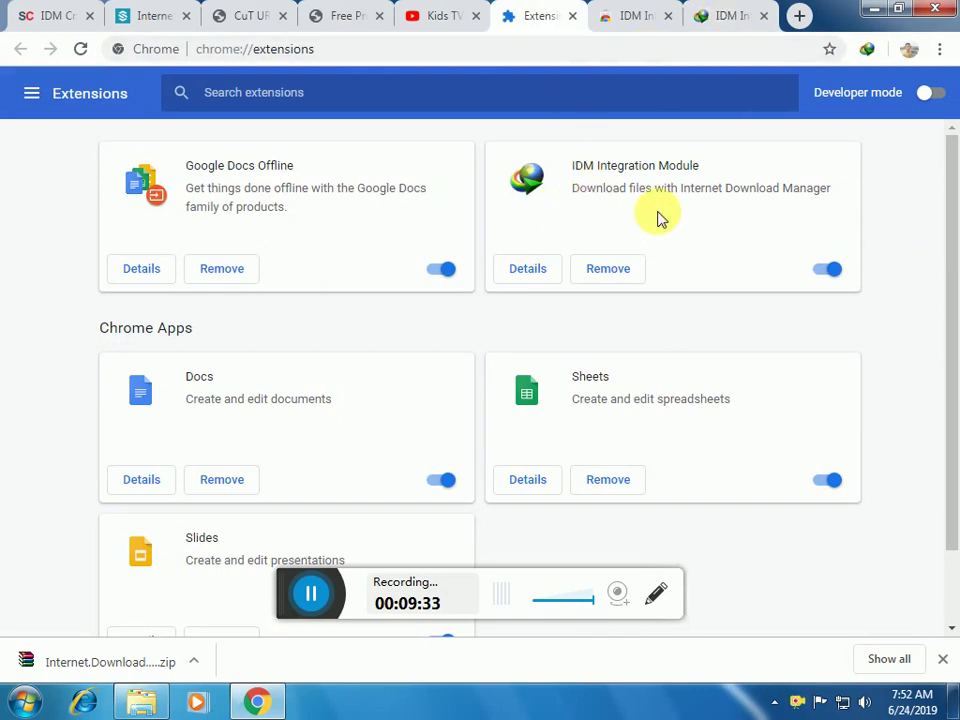
Open the IDM Integration Module's details and turn on Allow in incognito and Allow access to file URLs
click(528, 280)
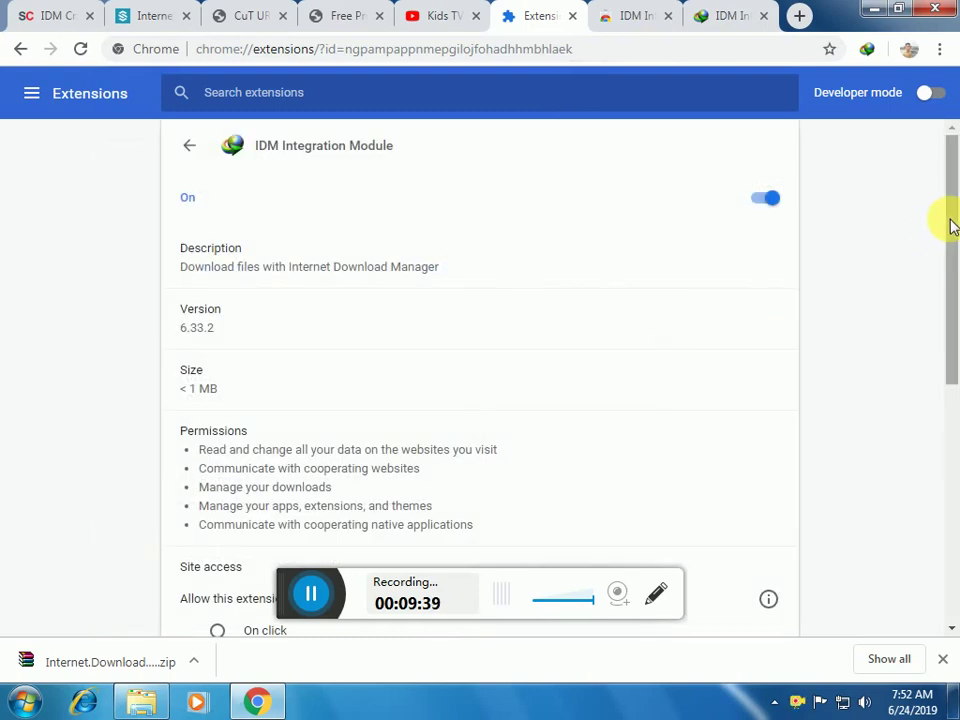
scroll(949, 245, down, 1)
scroll(952, 305, down, 5)
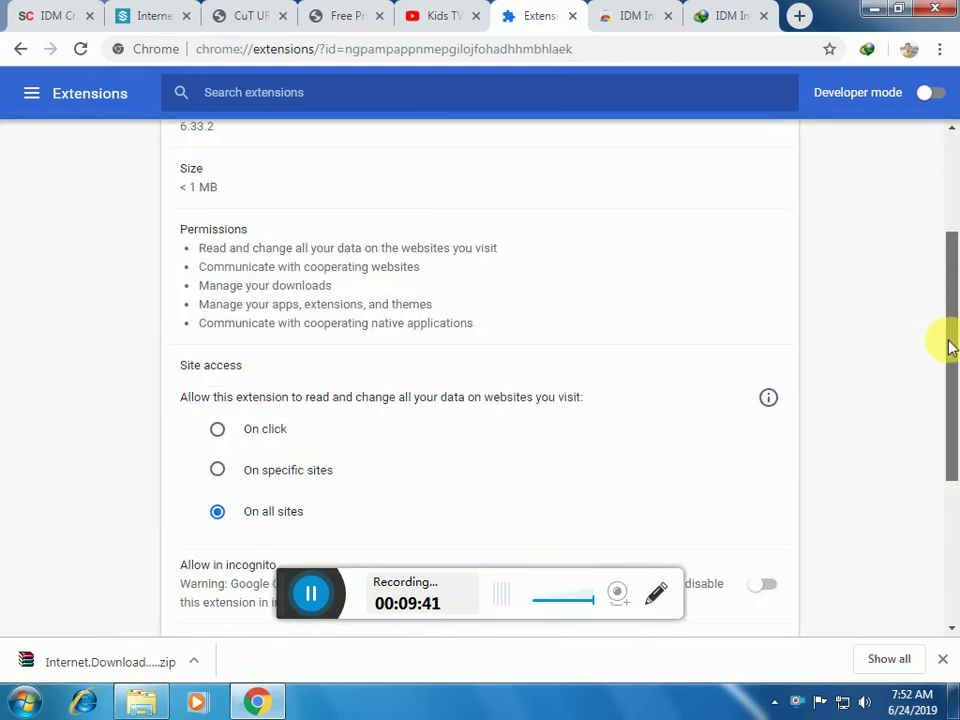
scroll(900, 487, down, 1)
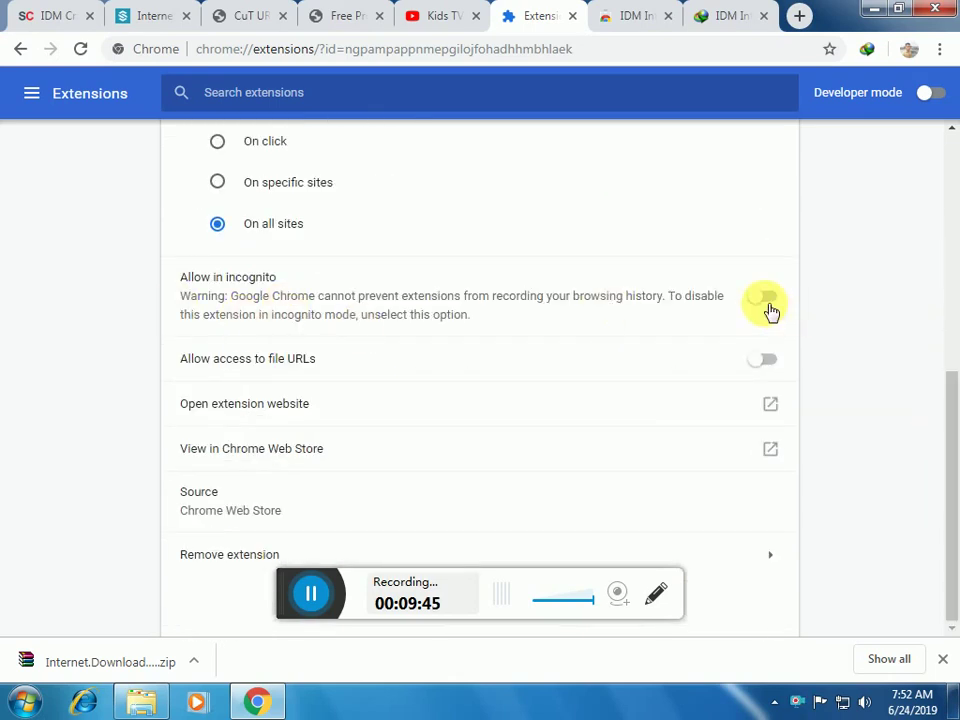
click(764, 360)
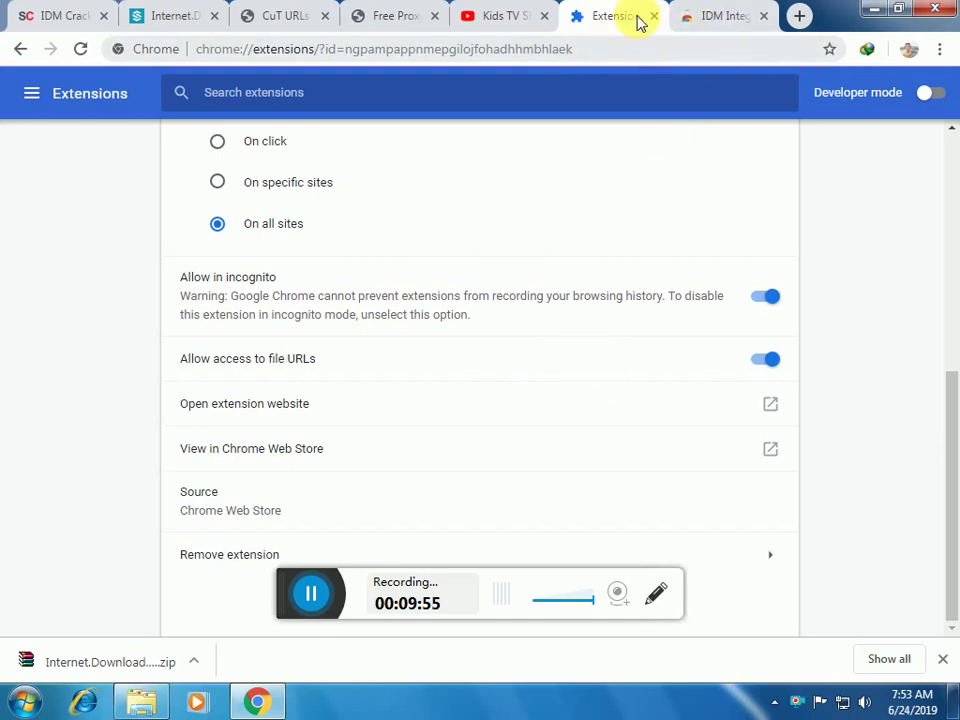
Return to YouTube, go to its home page and open the recommended Hybrid Magur Fish Farming Business video
click(516, 28)
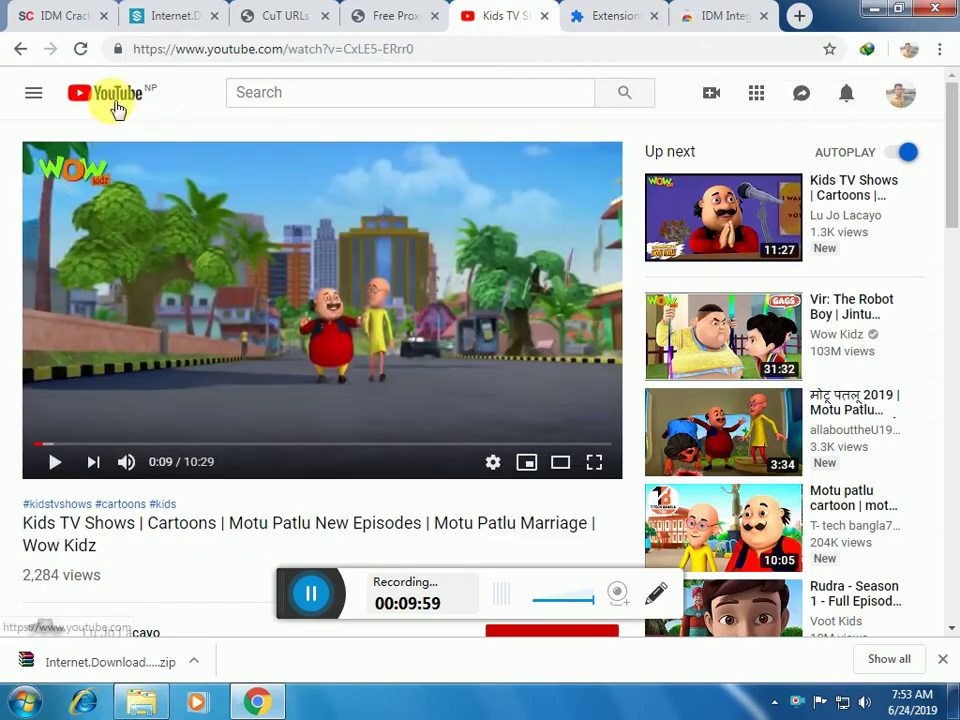
click(117, 107)
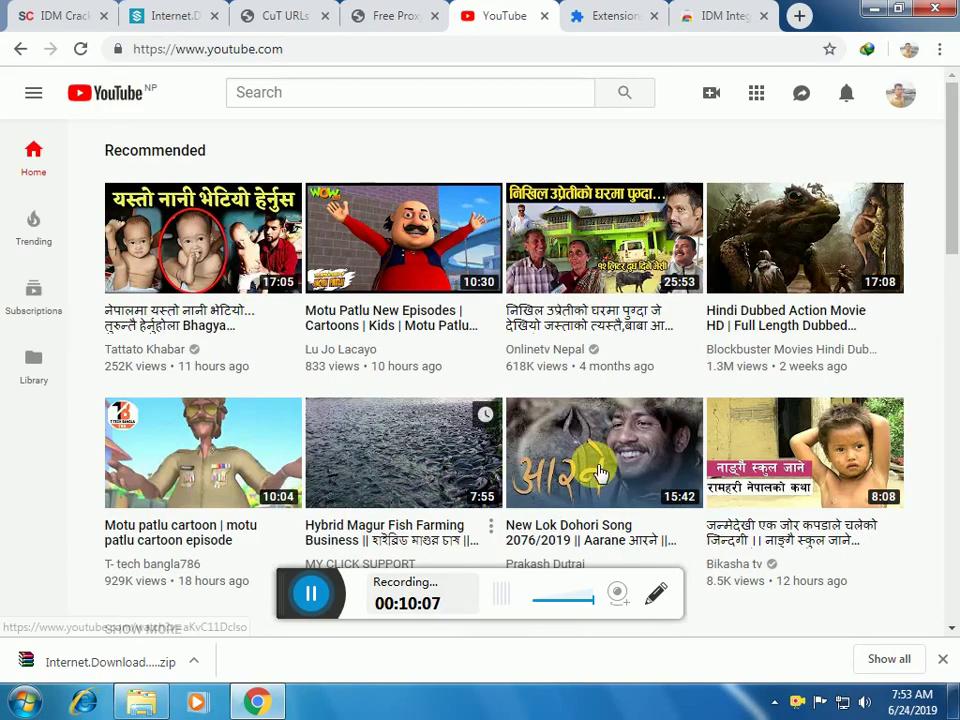
click(422, 468)
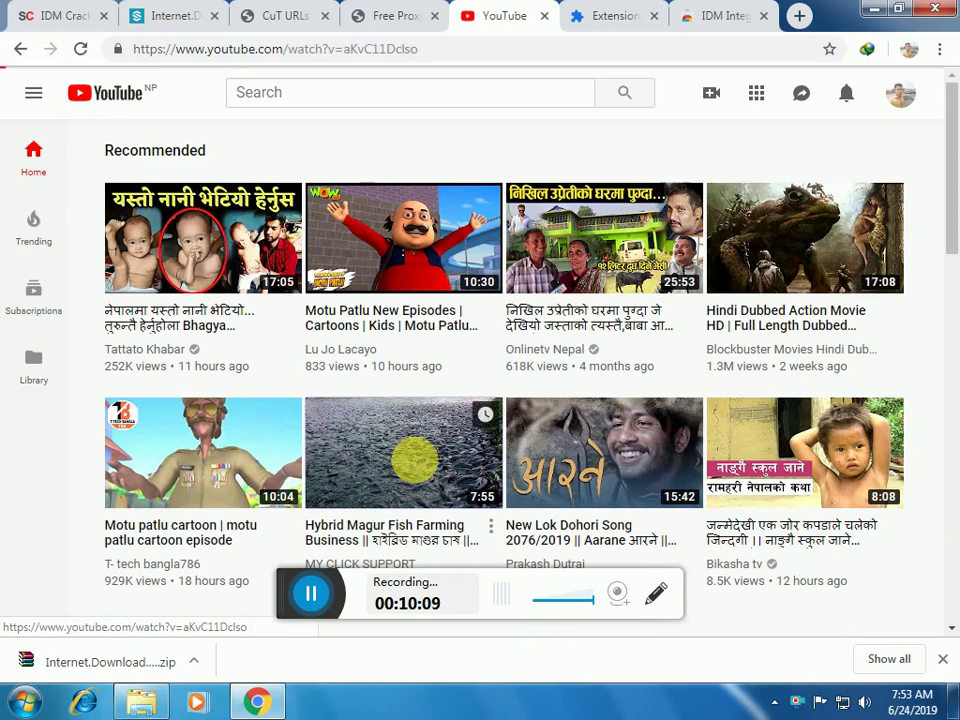